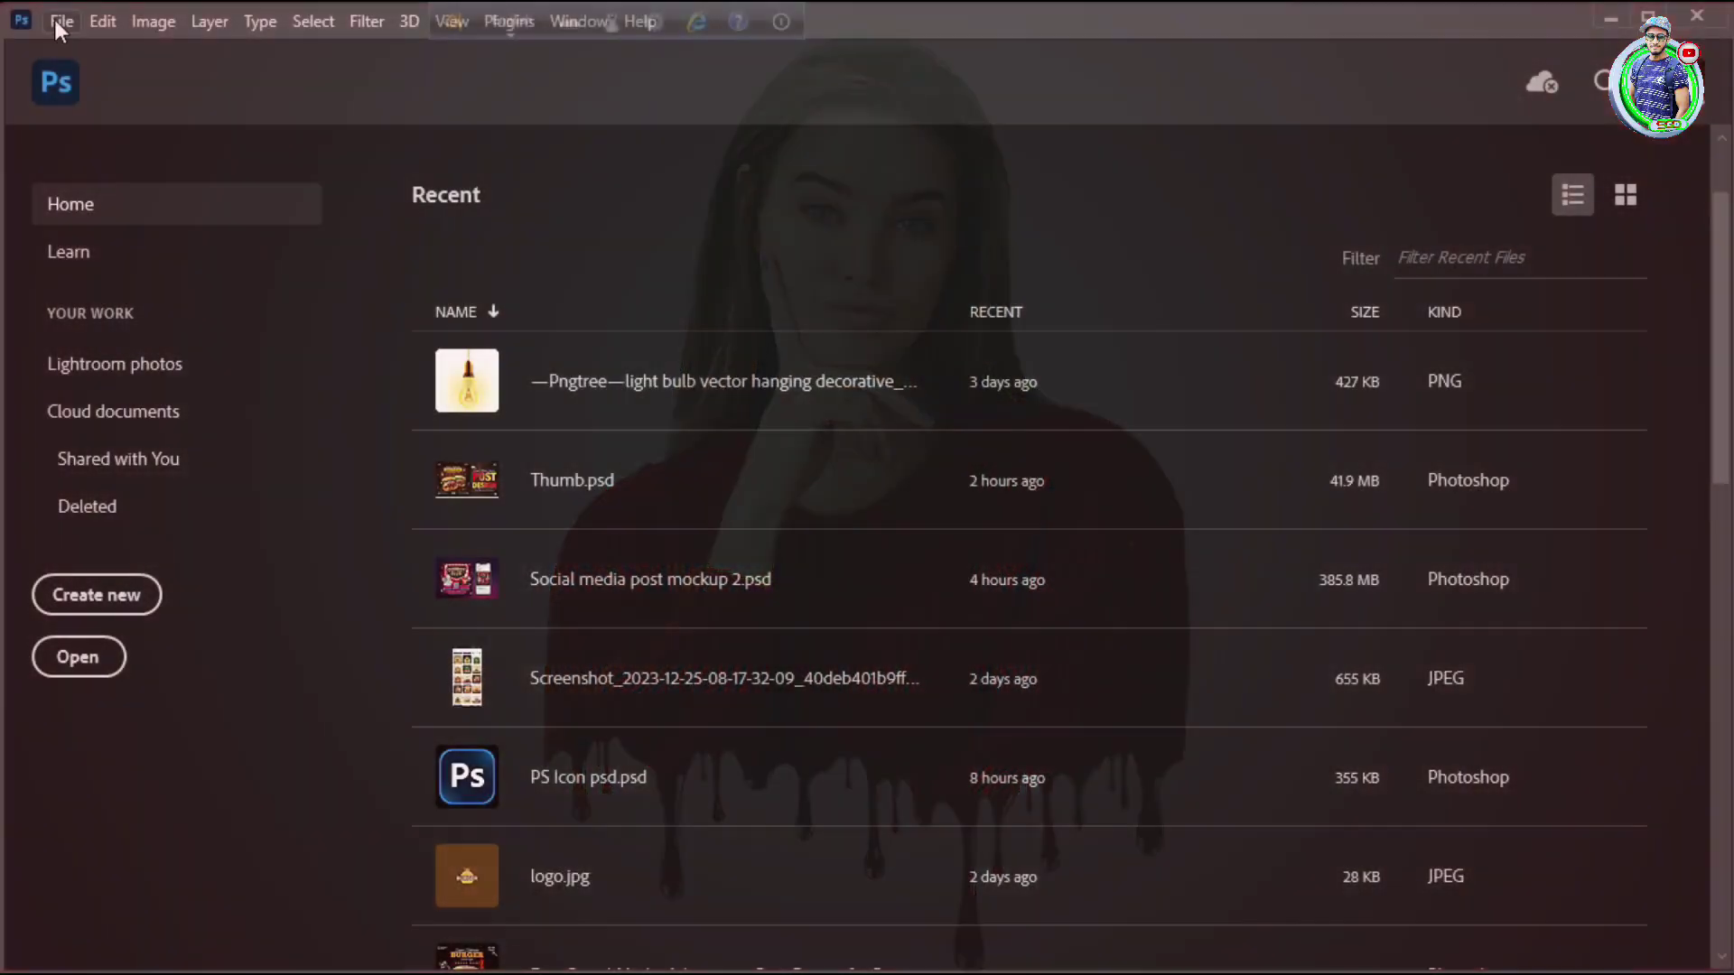
- Open the file browser and navigate to Freelancer > Upcoming work
{"action": "left_click", "coordinate": [56, 19]}
{"action": "left_click", "coordinate": [147, 140]}
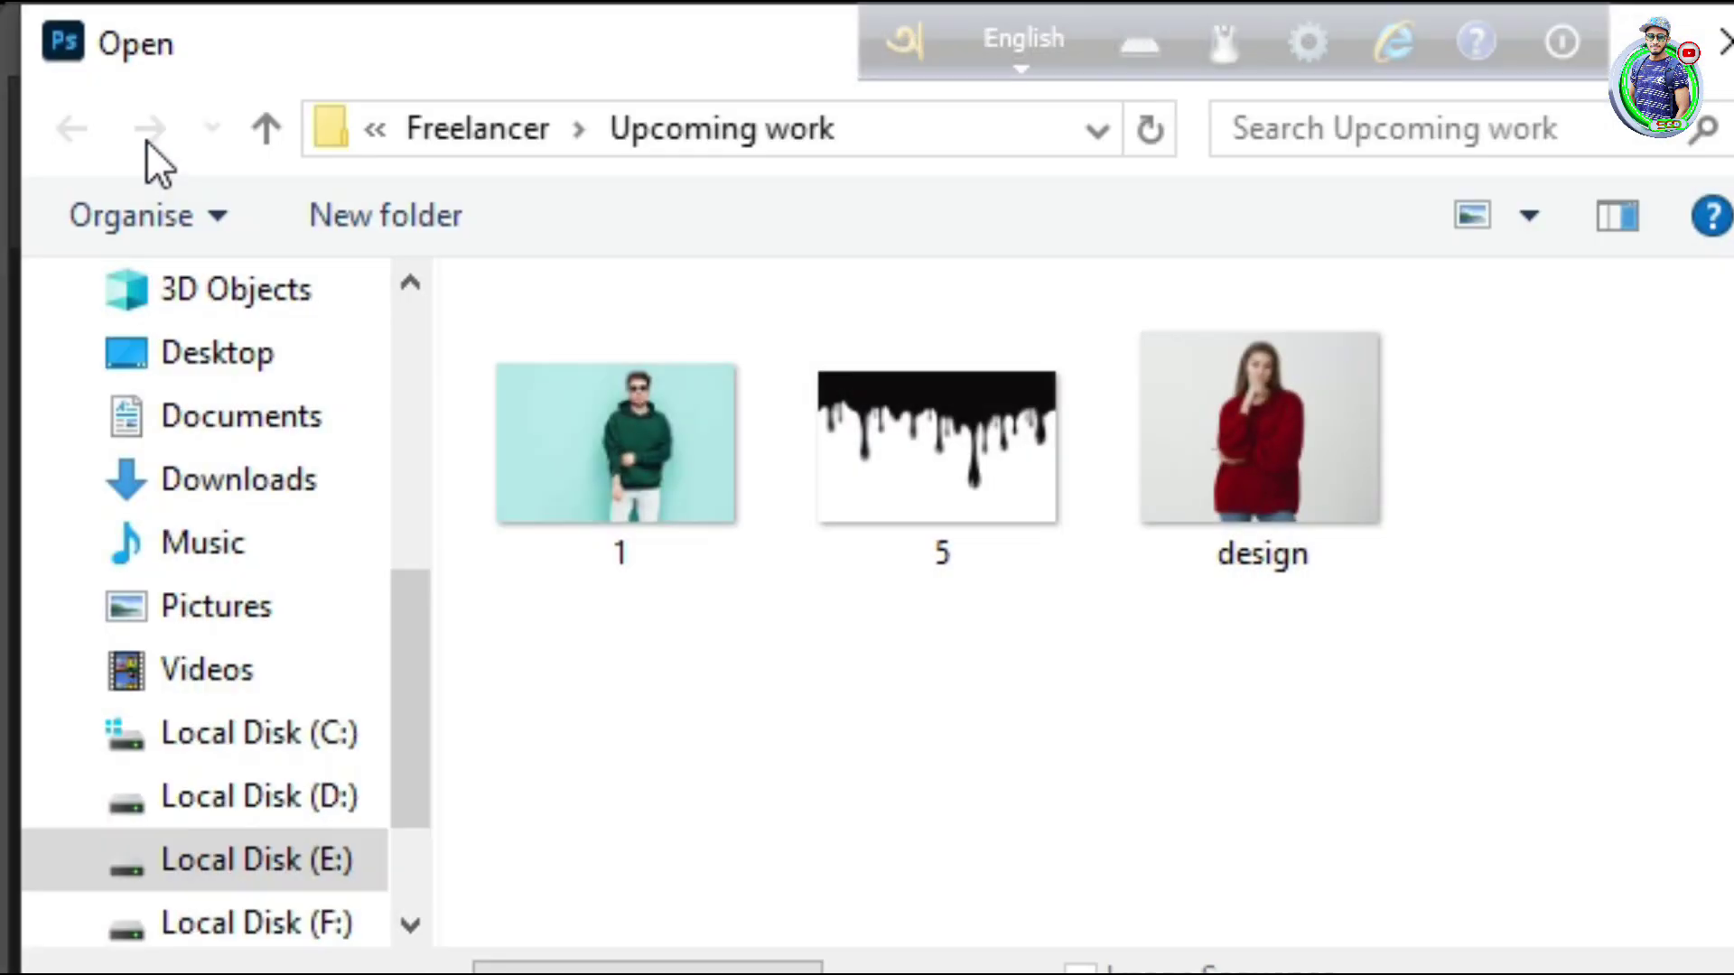
- Open design.jpg and zoom in on the photo
{"action": "double_click", "coordinate": [1319, 486]}
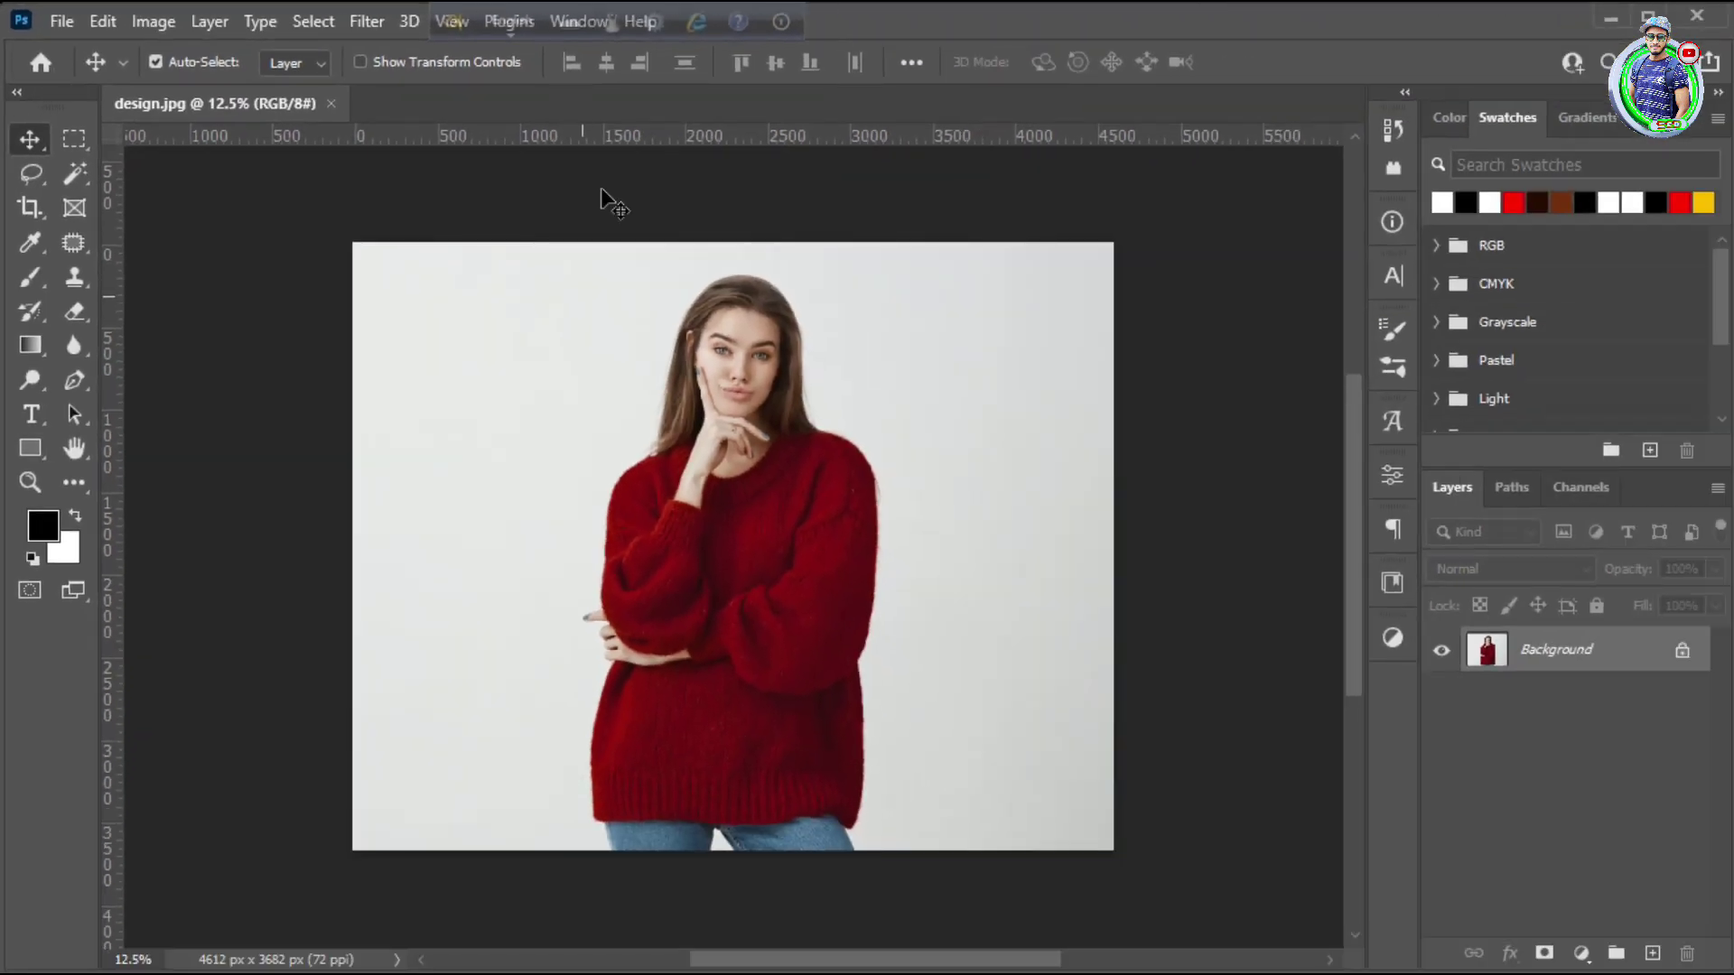
{"action": "key", "text": "z"}
{"action": "left_click_drag", "start_coordinate": [775, 497], "coordinate": [794, 542]}
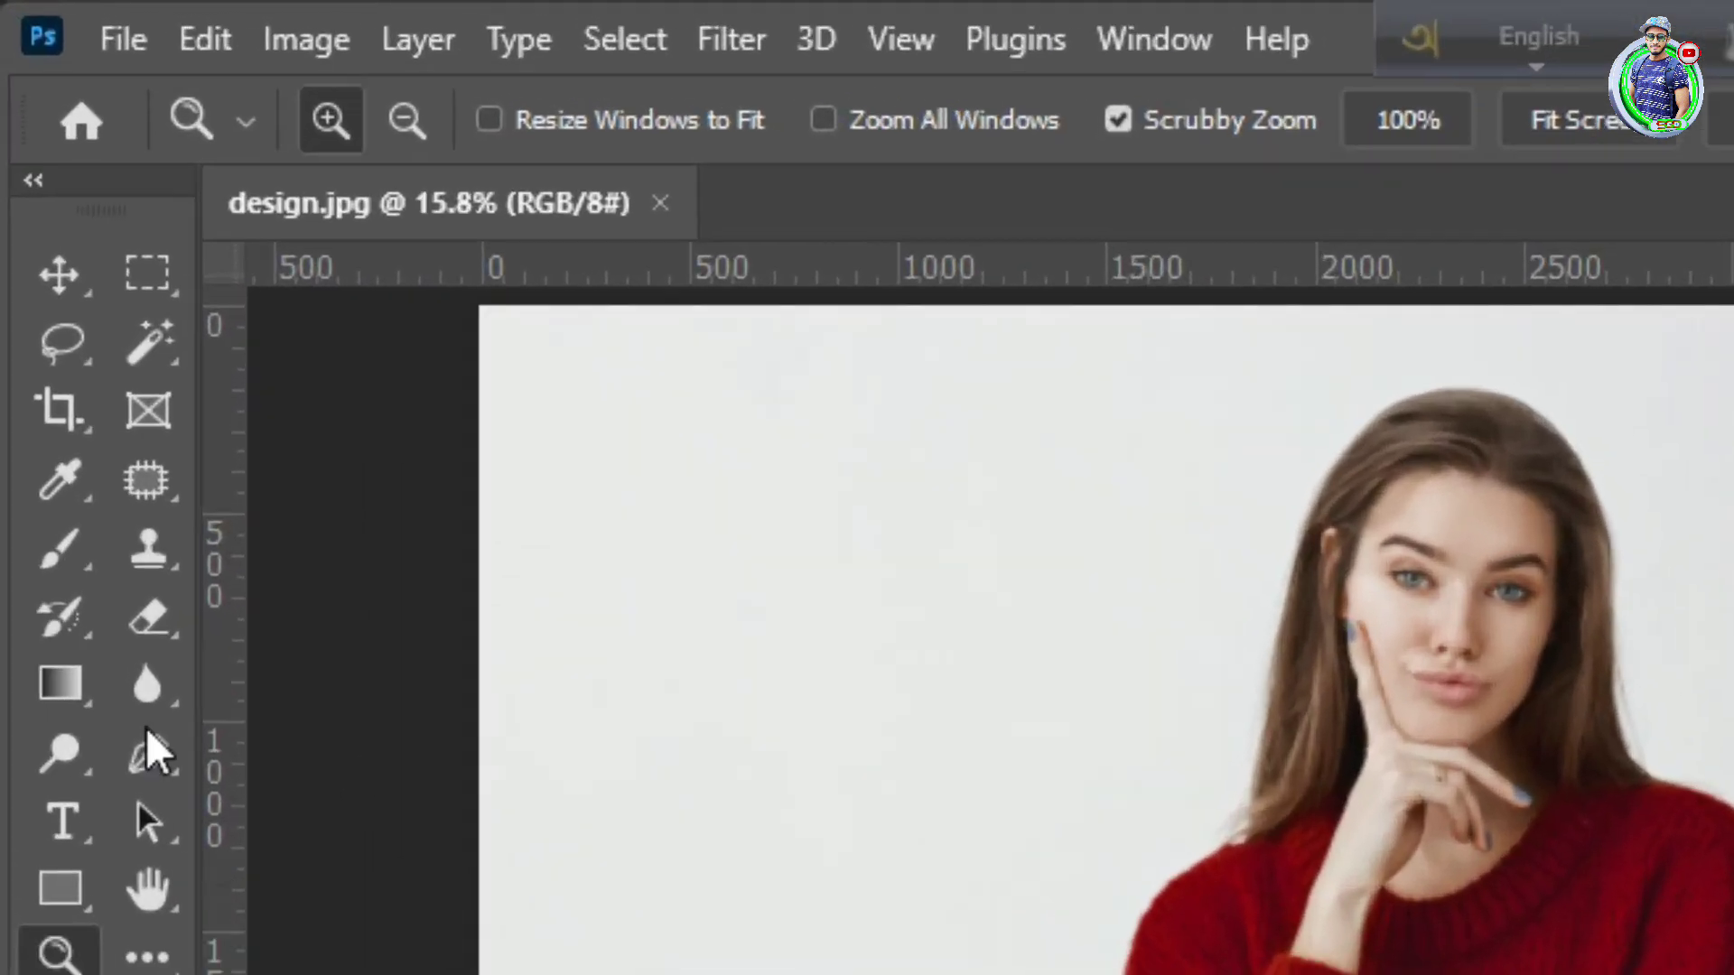
- Select the woman with Select Subject and add a layer mask to hide the grey background
{"action": "left_click", "coordinate": [147, 347]}
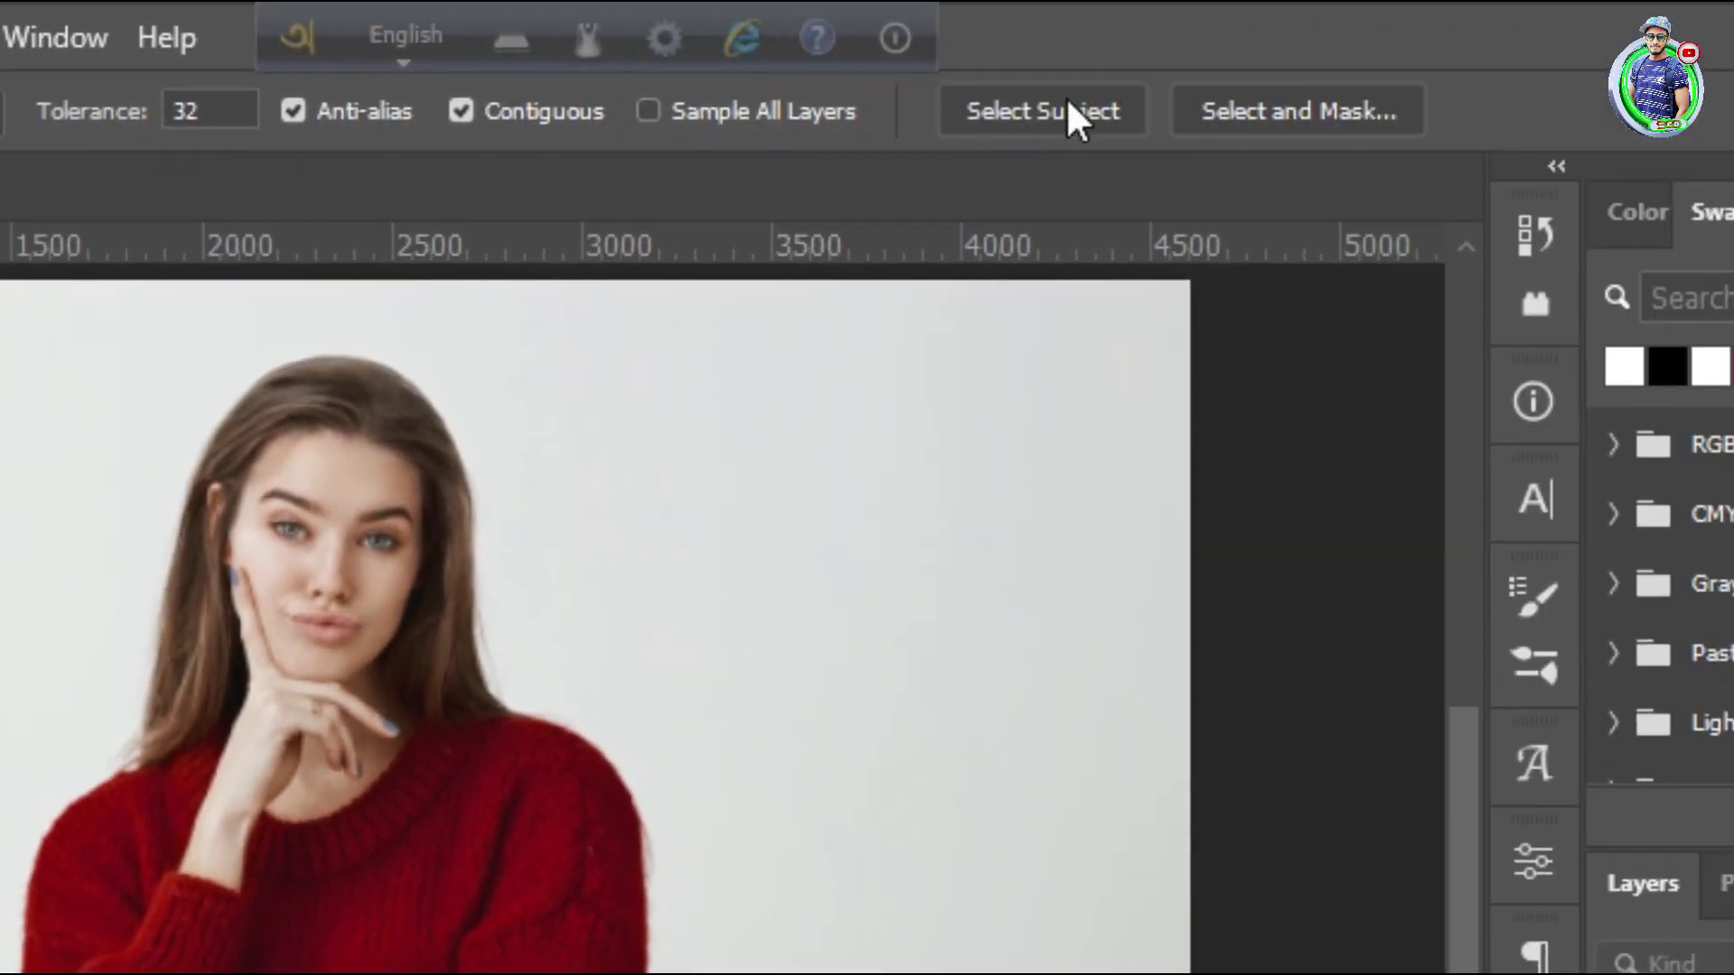
{"action": "left_click", "coordinate": [1197, 109]}
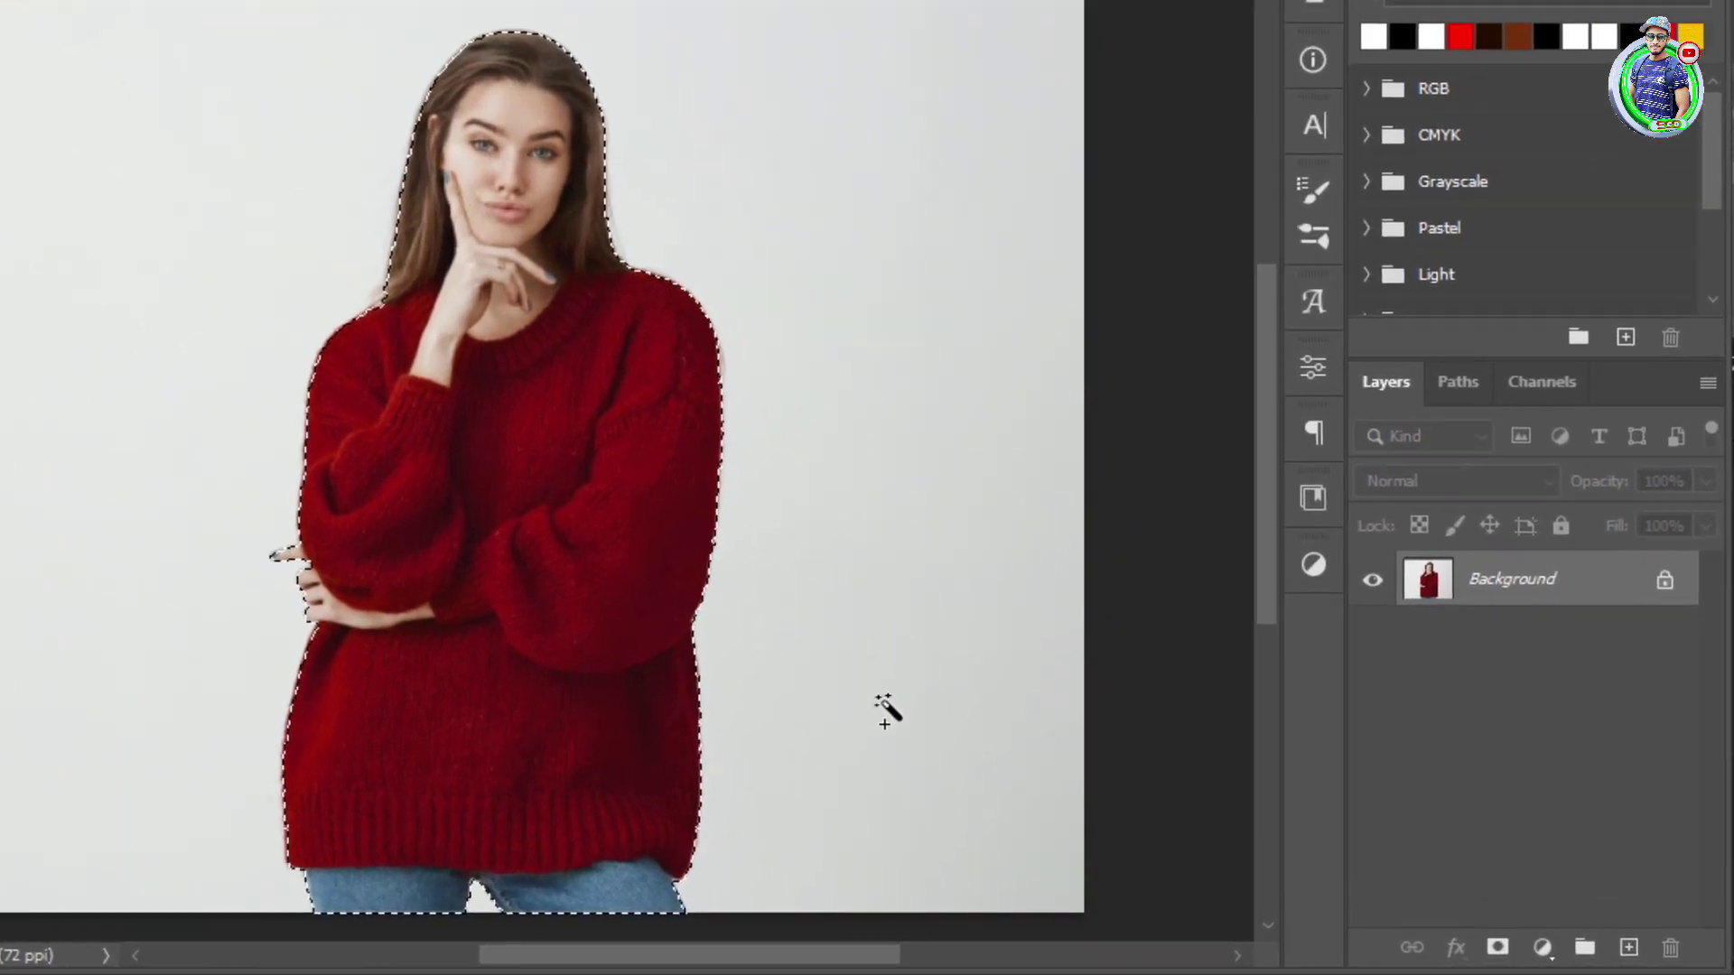
{"action": "left_click", "coordinate": [1499, 948]}
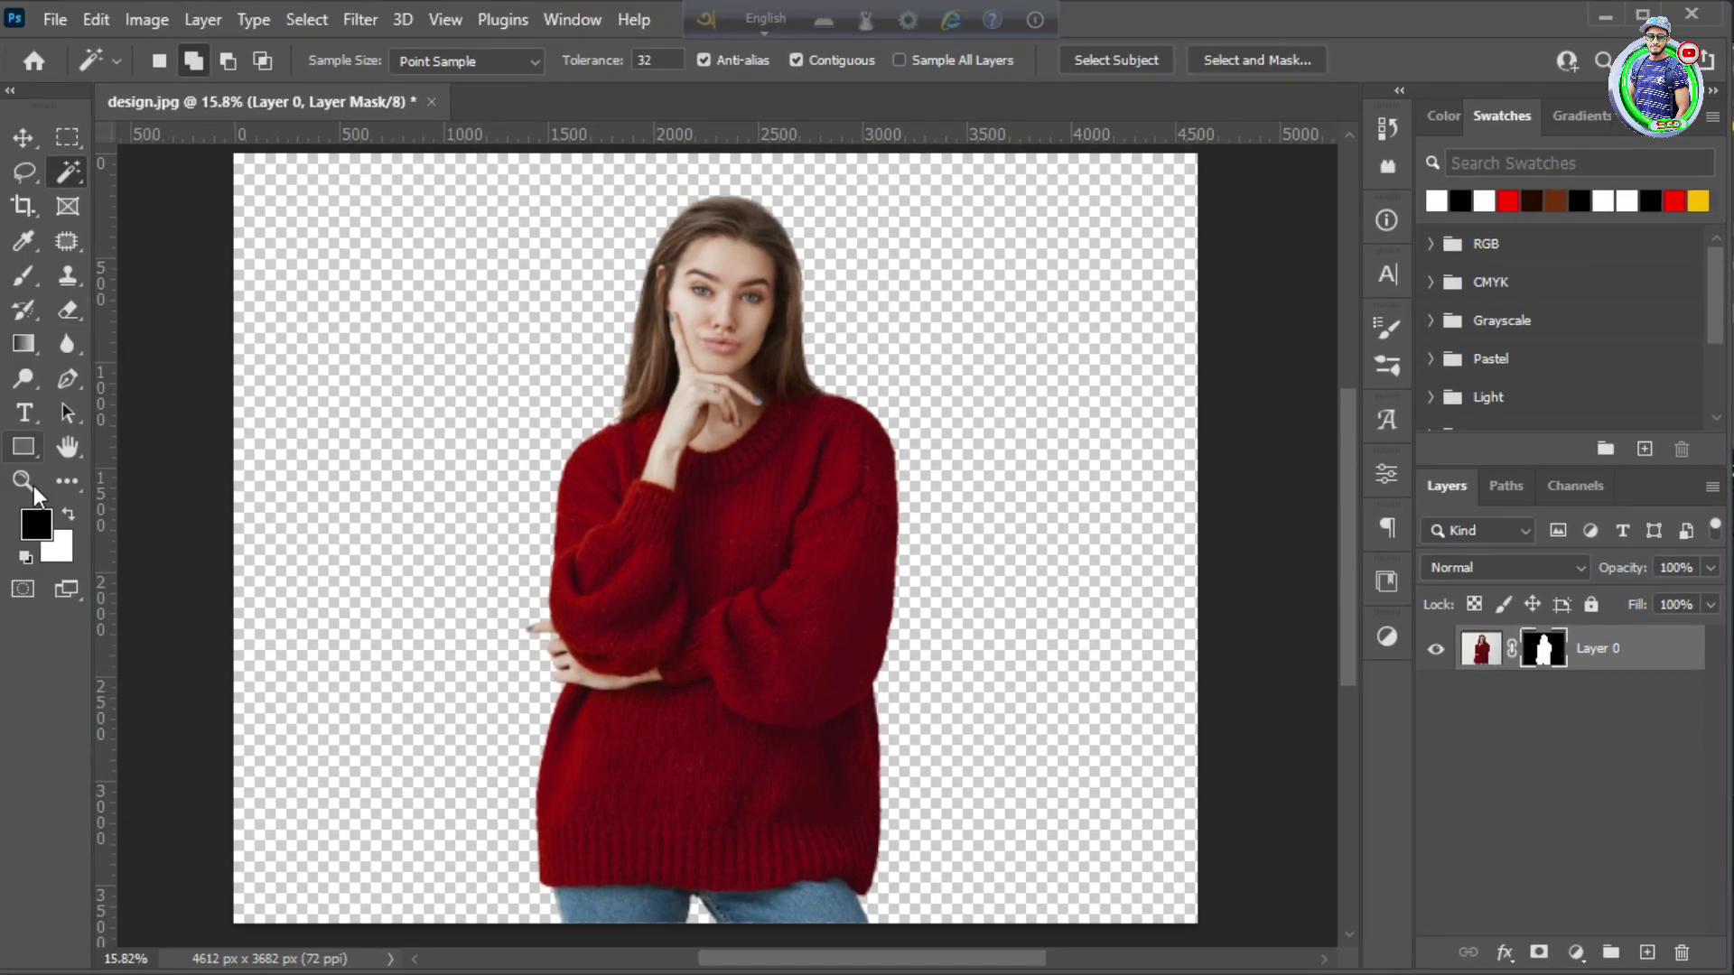
{"action": "left_click", "coordinate": [24, 480]}
{"action": "left_click_drag", "start_coordinate": [709, 379], "coordinate": [655, 366]}
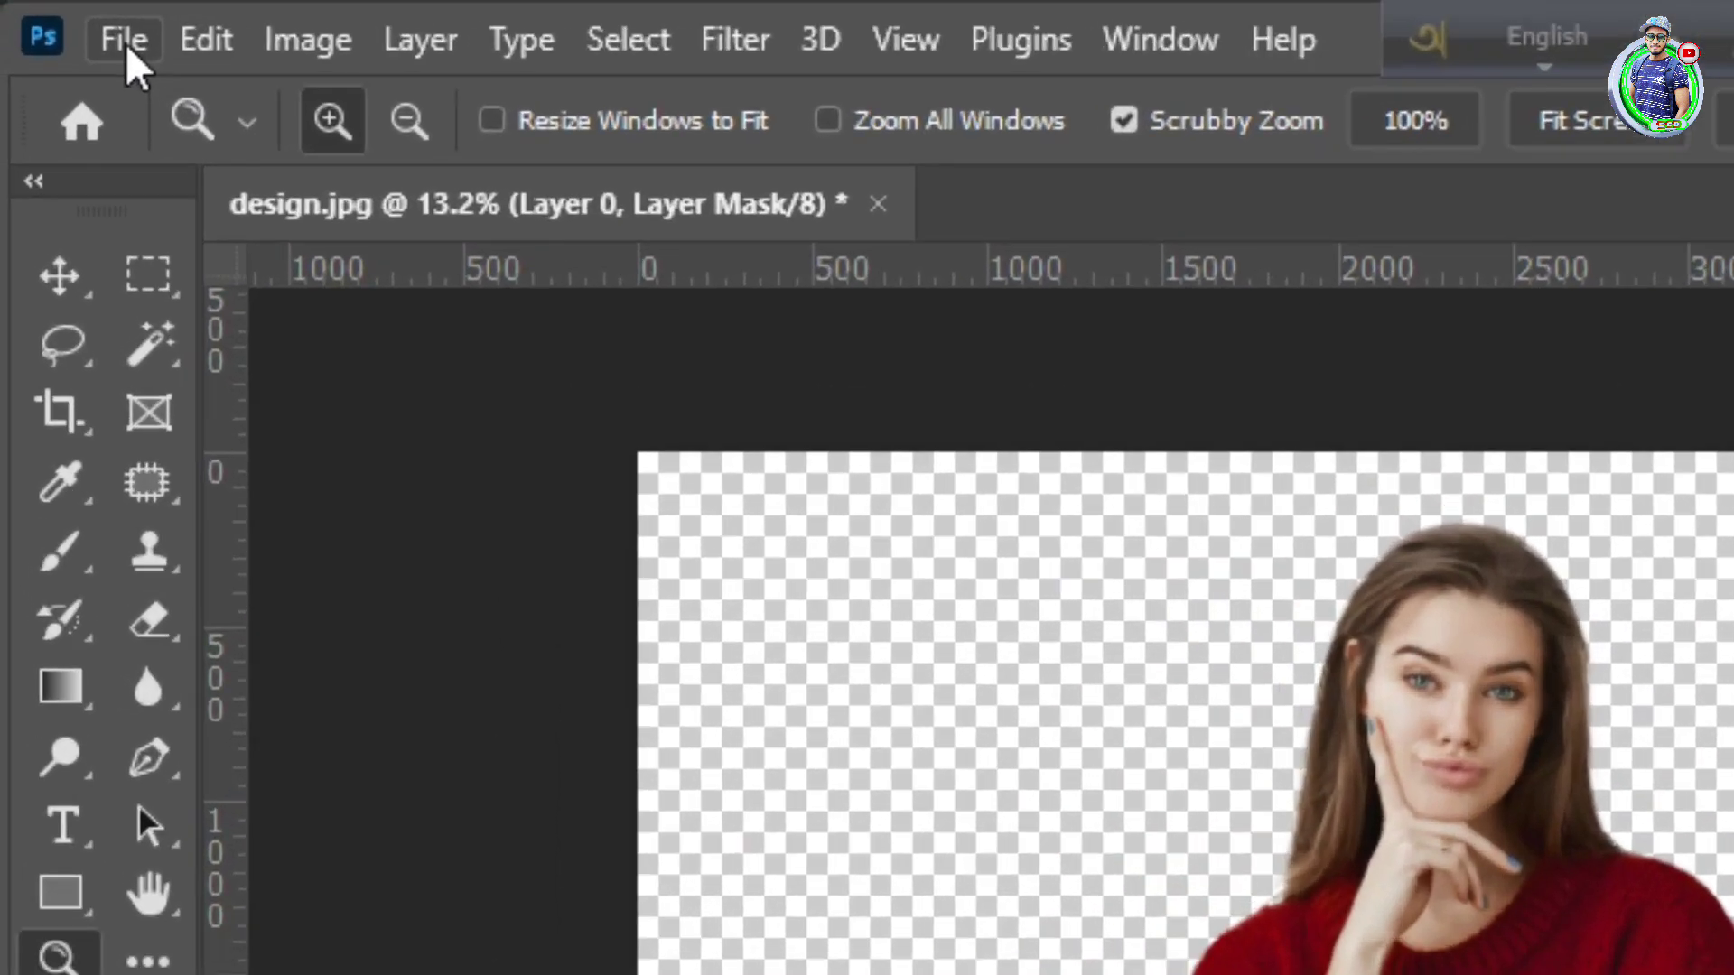
- Open 5.jpg and unlock its Background layer
{"action": "left_click", "coordinate": [126, 39]}
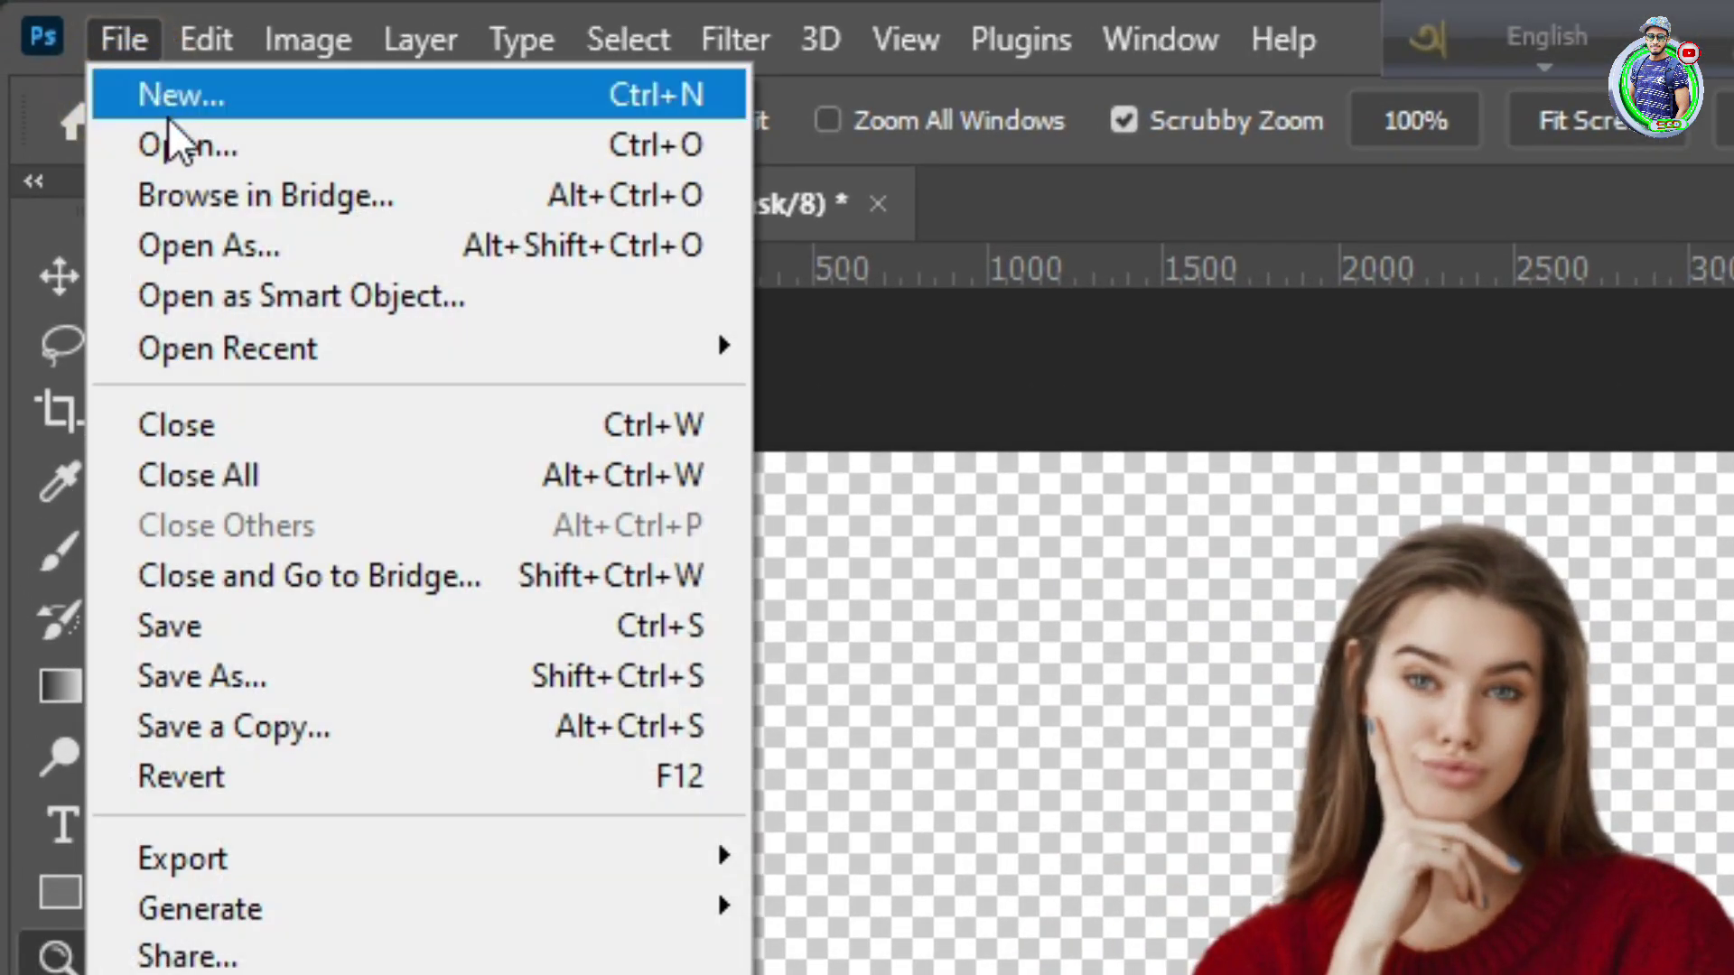
{"action": "left_click", "coordinate": [175, 146]}
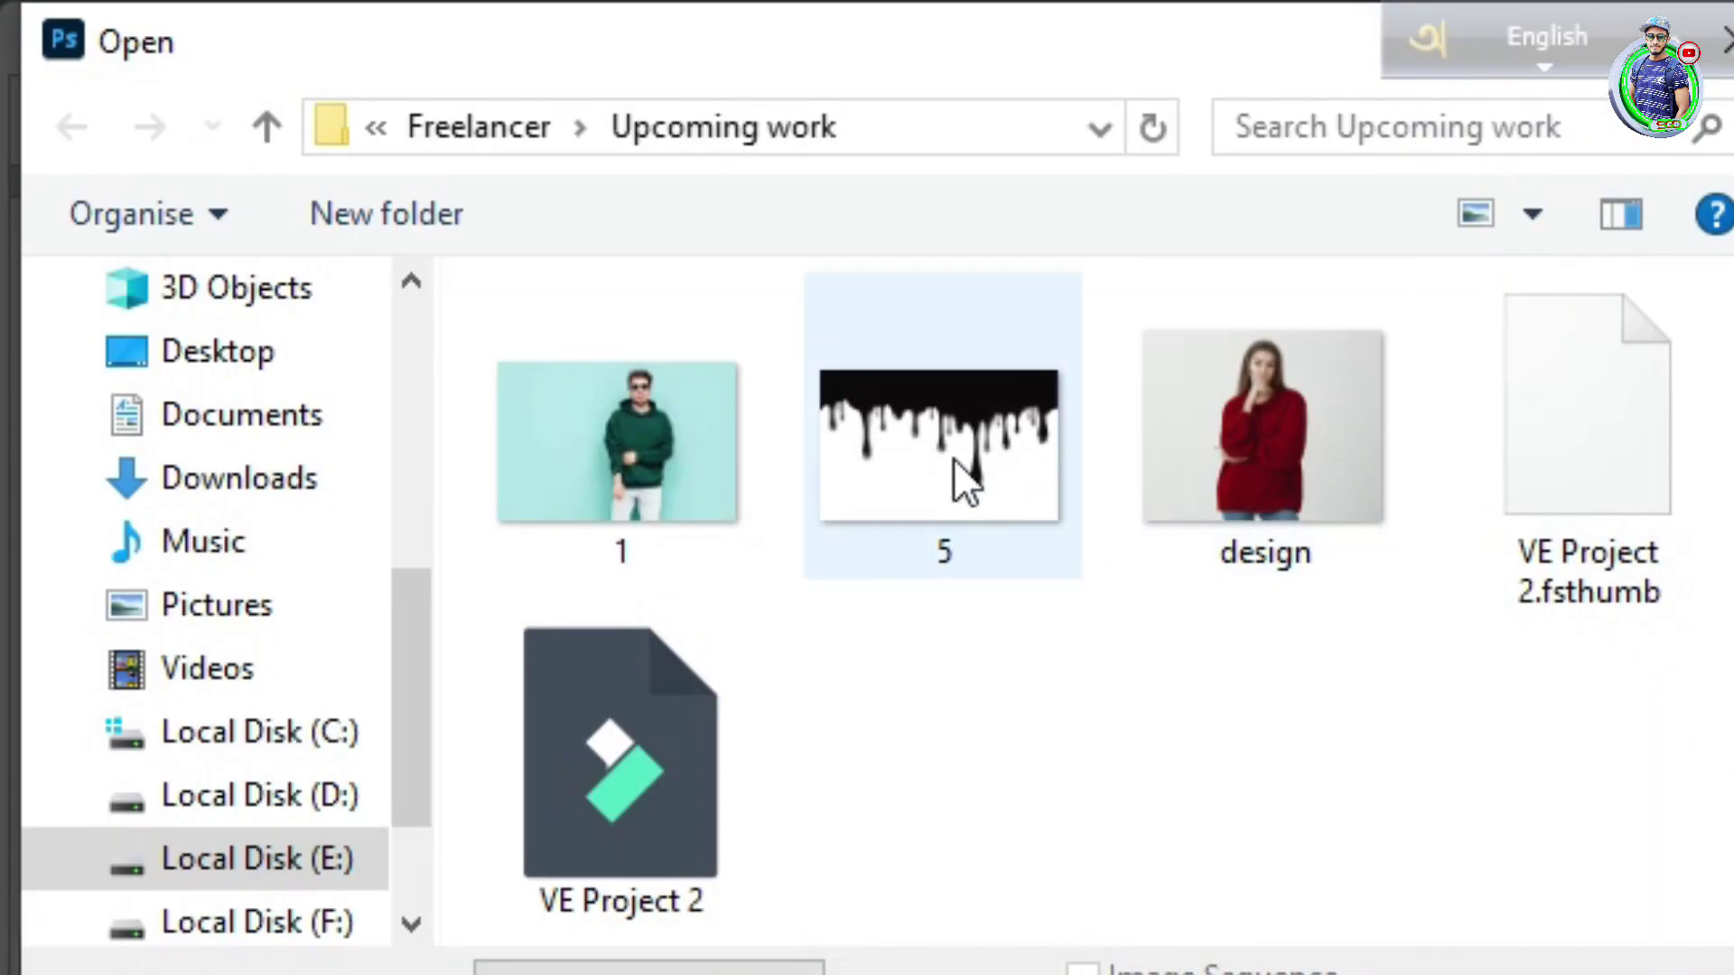
{"action": "double_click", "coordinate": [955, 479]}
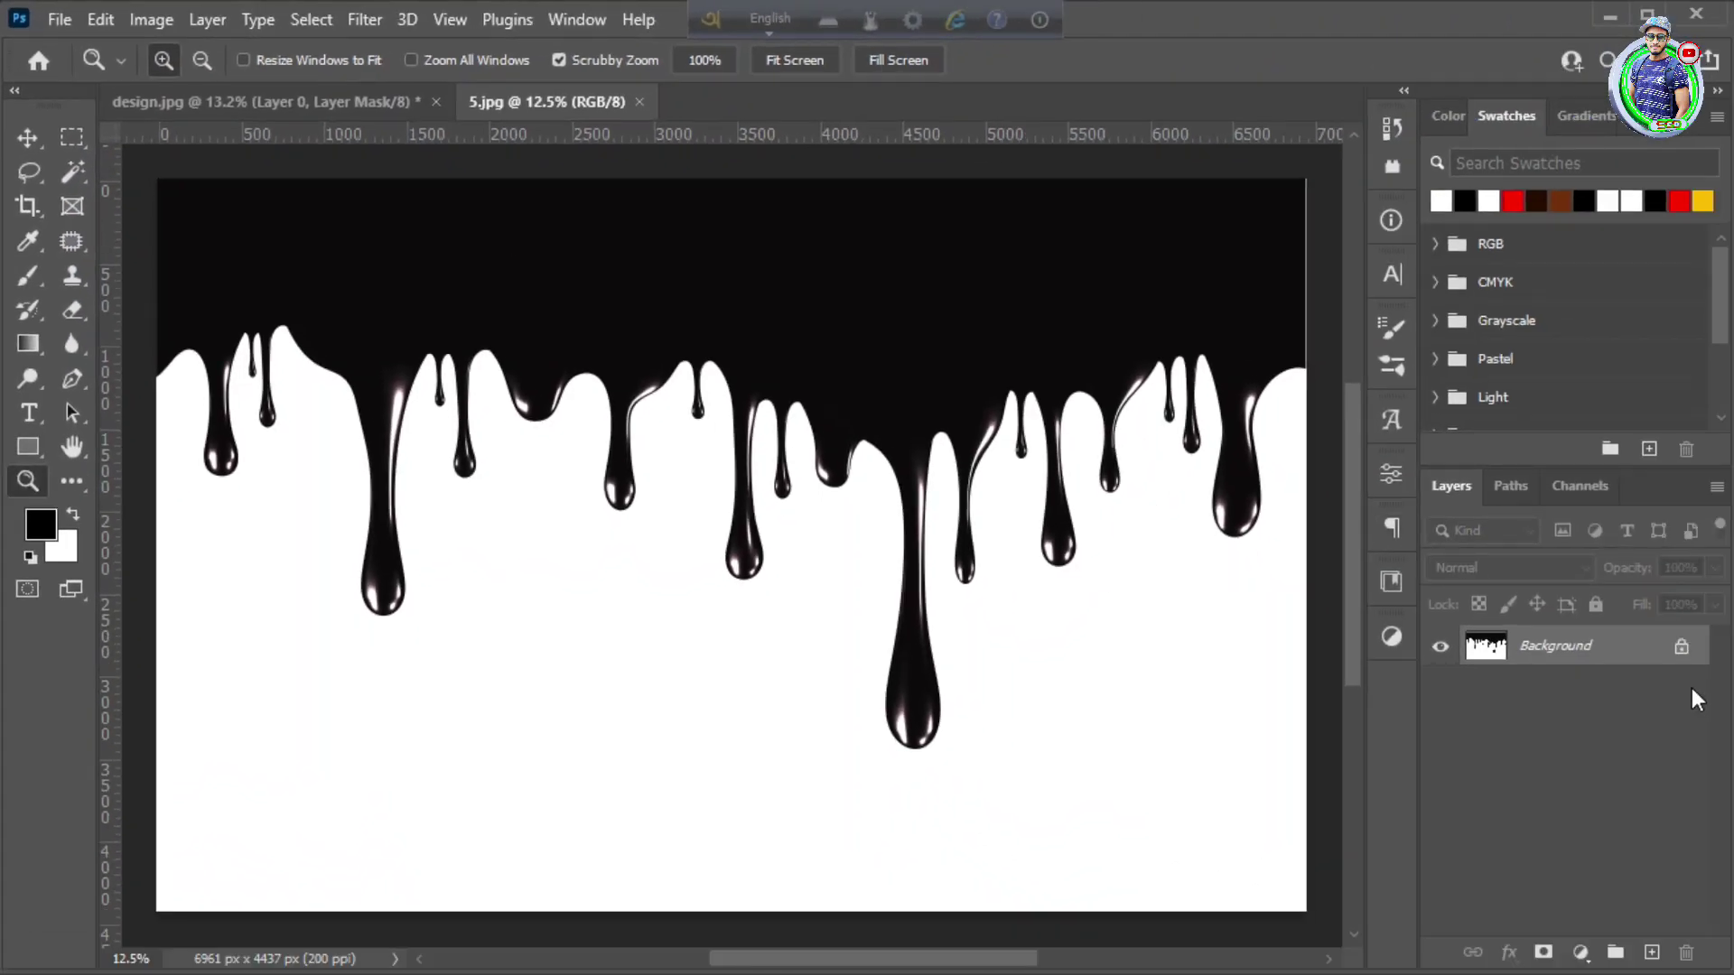
{"action": "left_click", "coordinate": [1682, 648]}
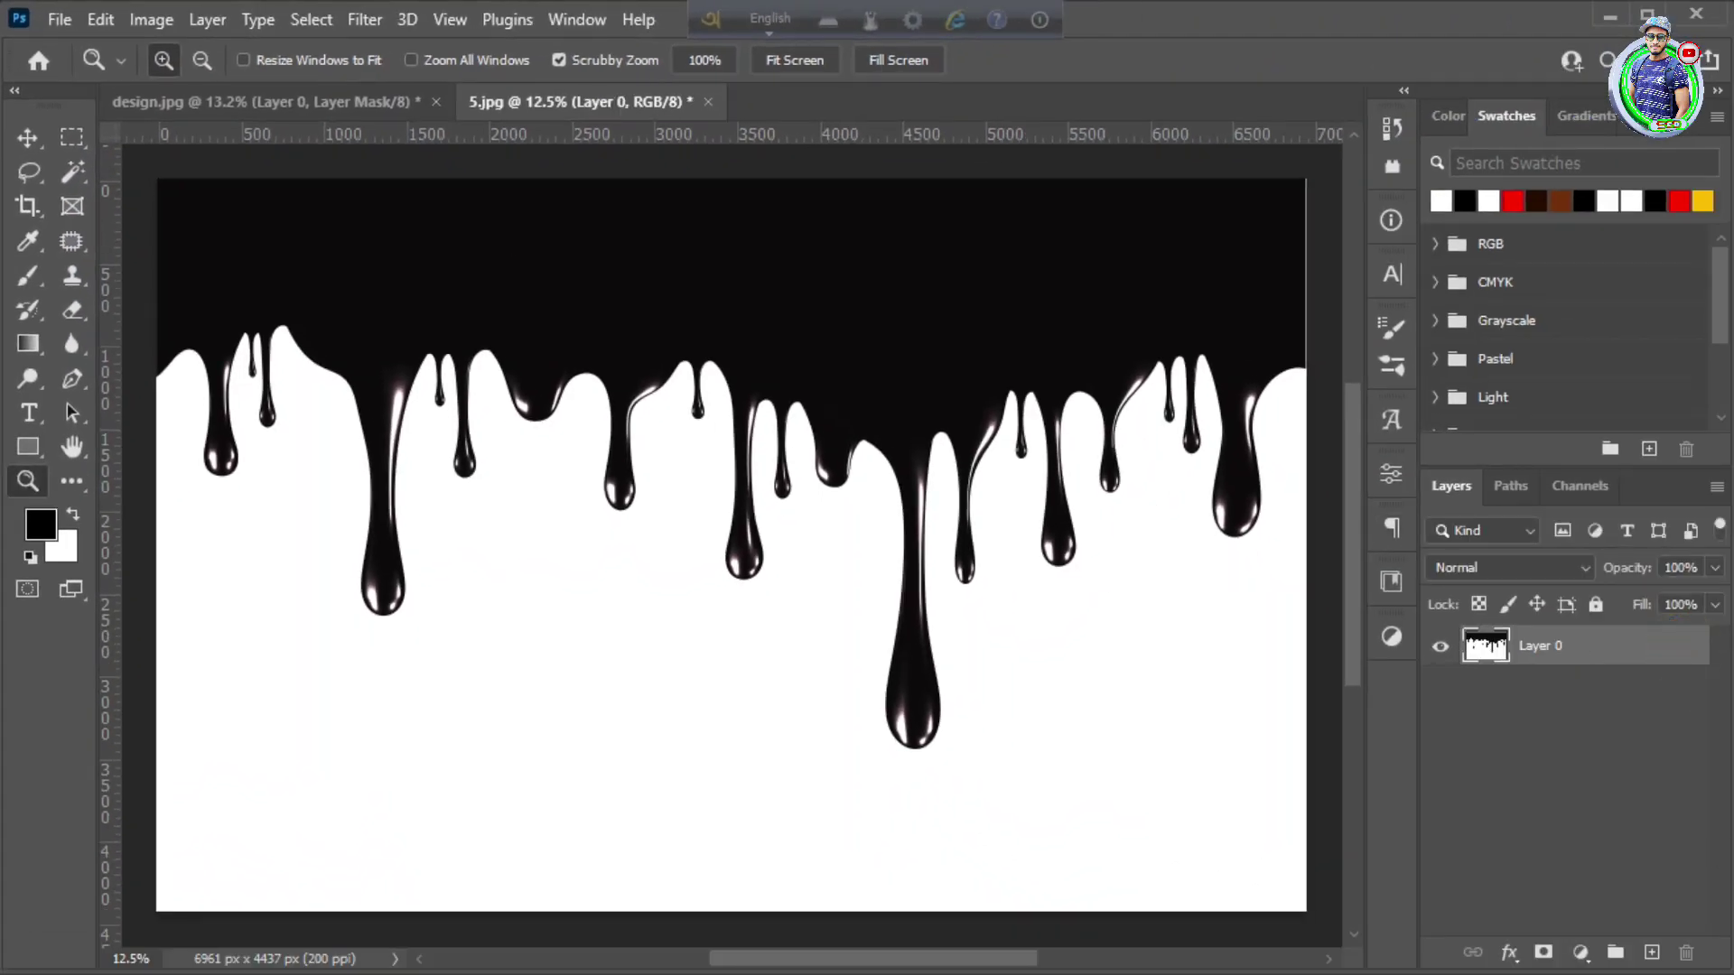
- Drag the drip image onto design.jpg as a new layer with the Move tool
{"action": "left_click", "coordinate": [27, 138]}
{"action": "left_click_drag", "start_coordinate": [542, 289], "coordinate": [384, 117]}
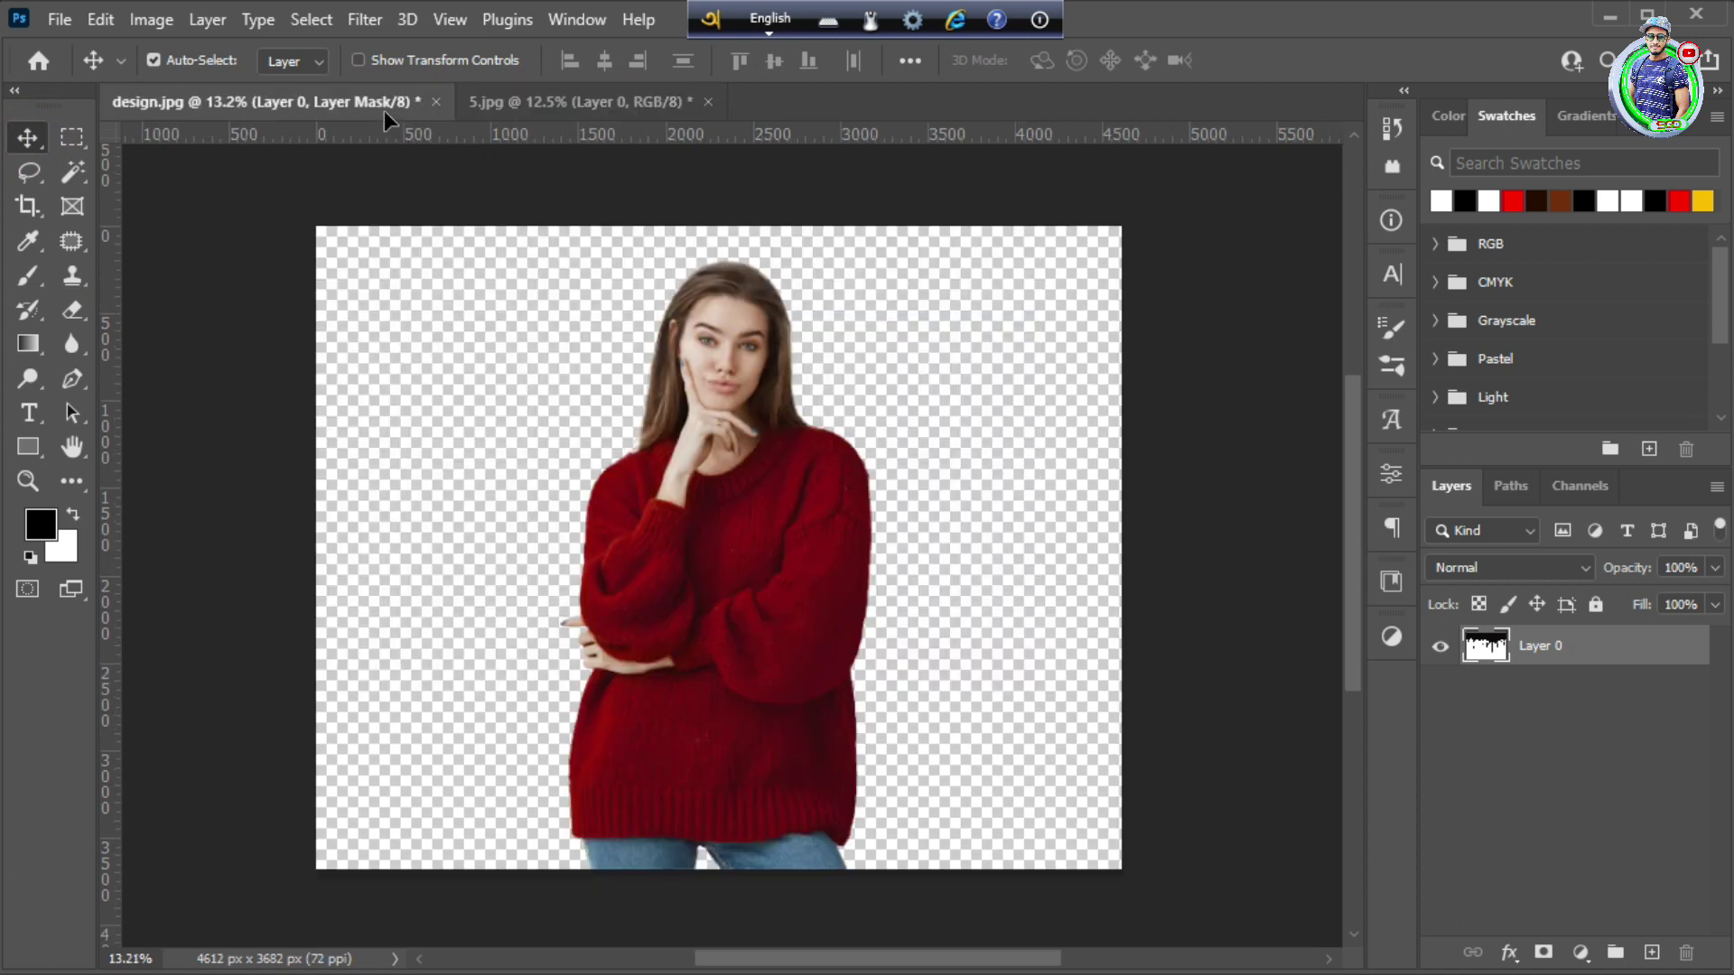
{"action": "left_click_drag", "start_coordinate": [685, 469], "coordinate": [686, 470]}
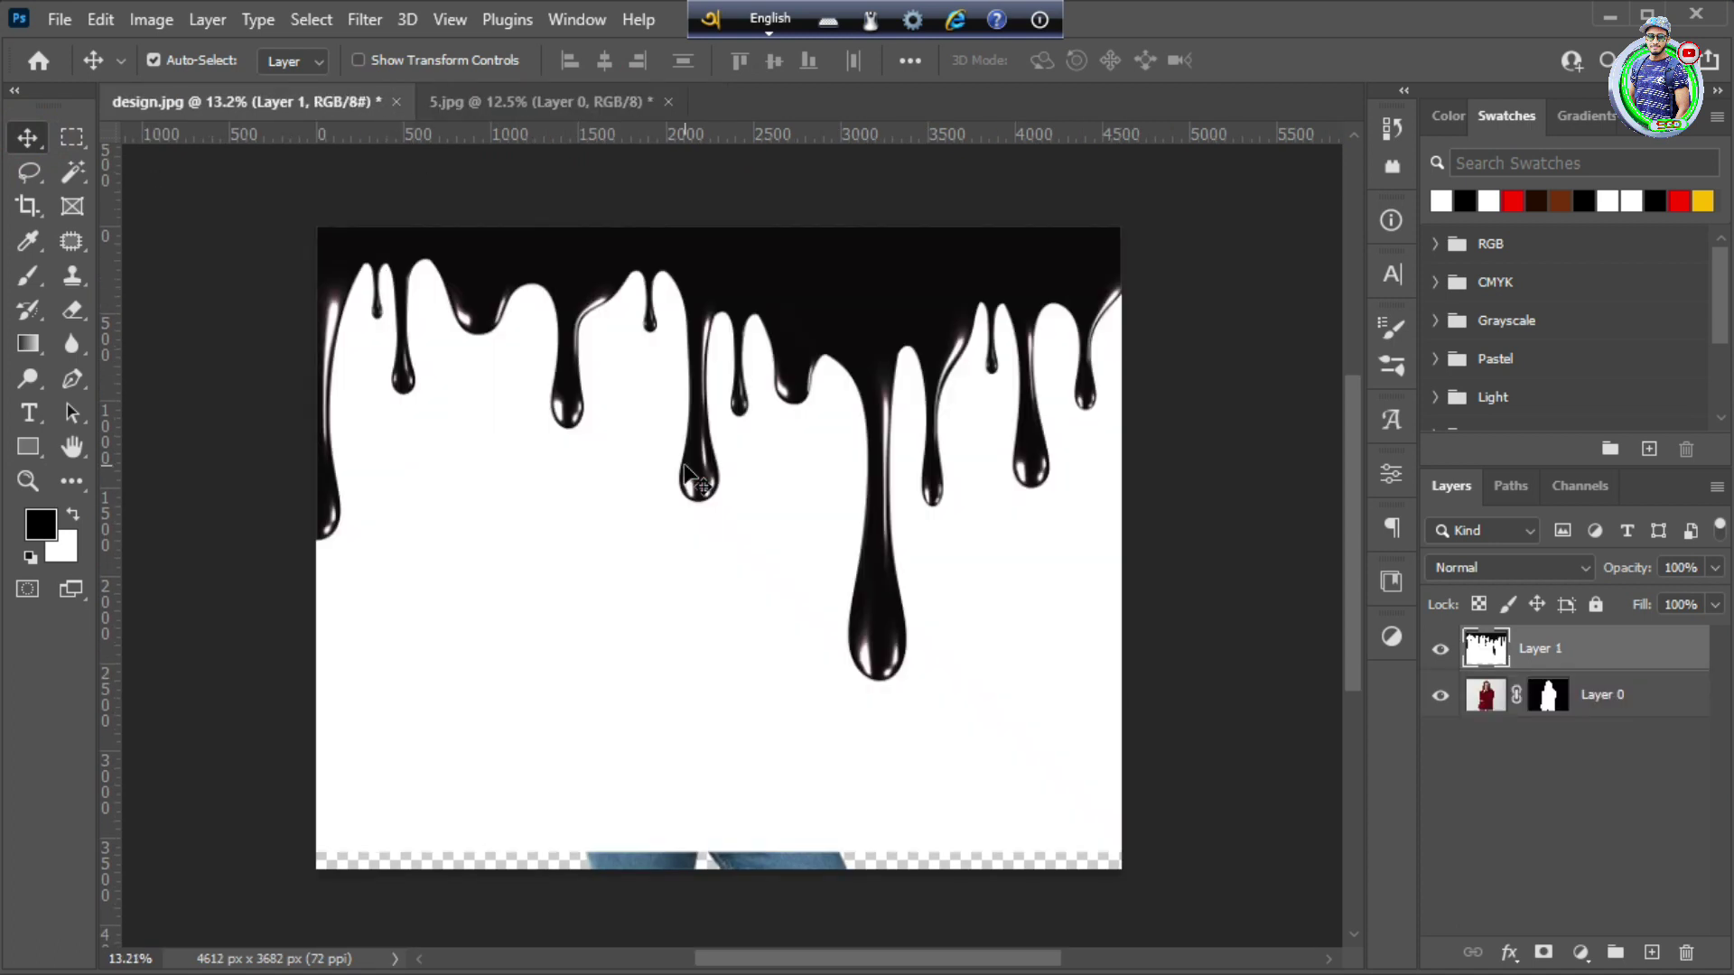
- Shrink the drip layer over the sweater and try its fill at 57% and 84%
{"action": "left_click", "coordinate": [27, 480]}
{"action": "left_click_drag", "start_coordinate": [759, 553], "coordinate": [697, 608]}
{"action": "key", "text": "ctrl+t"}
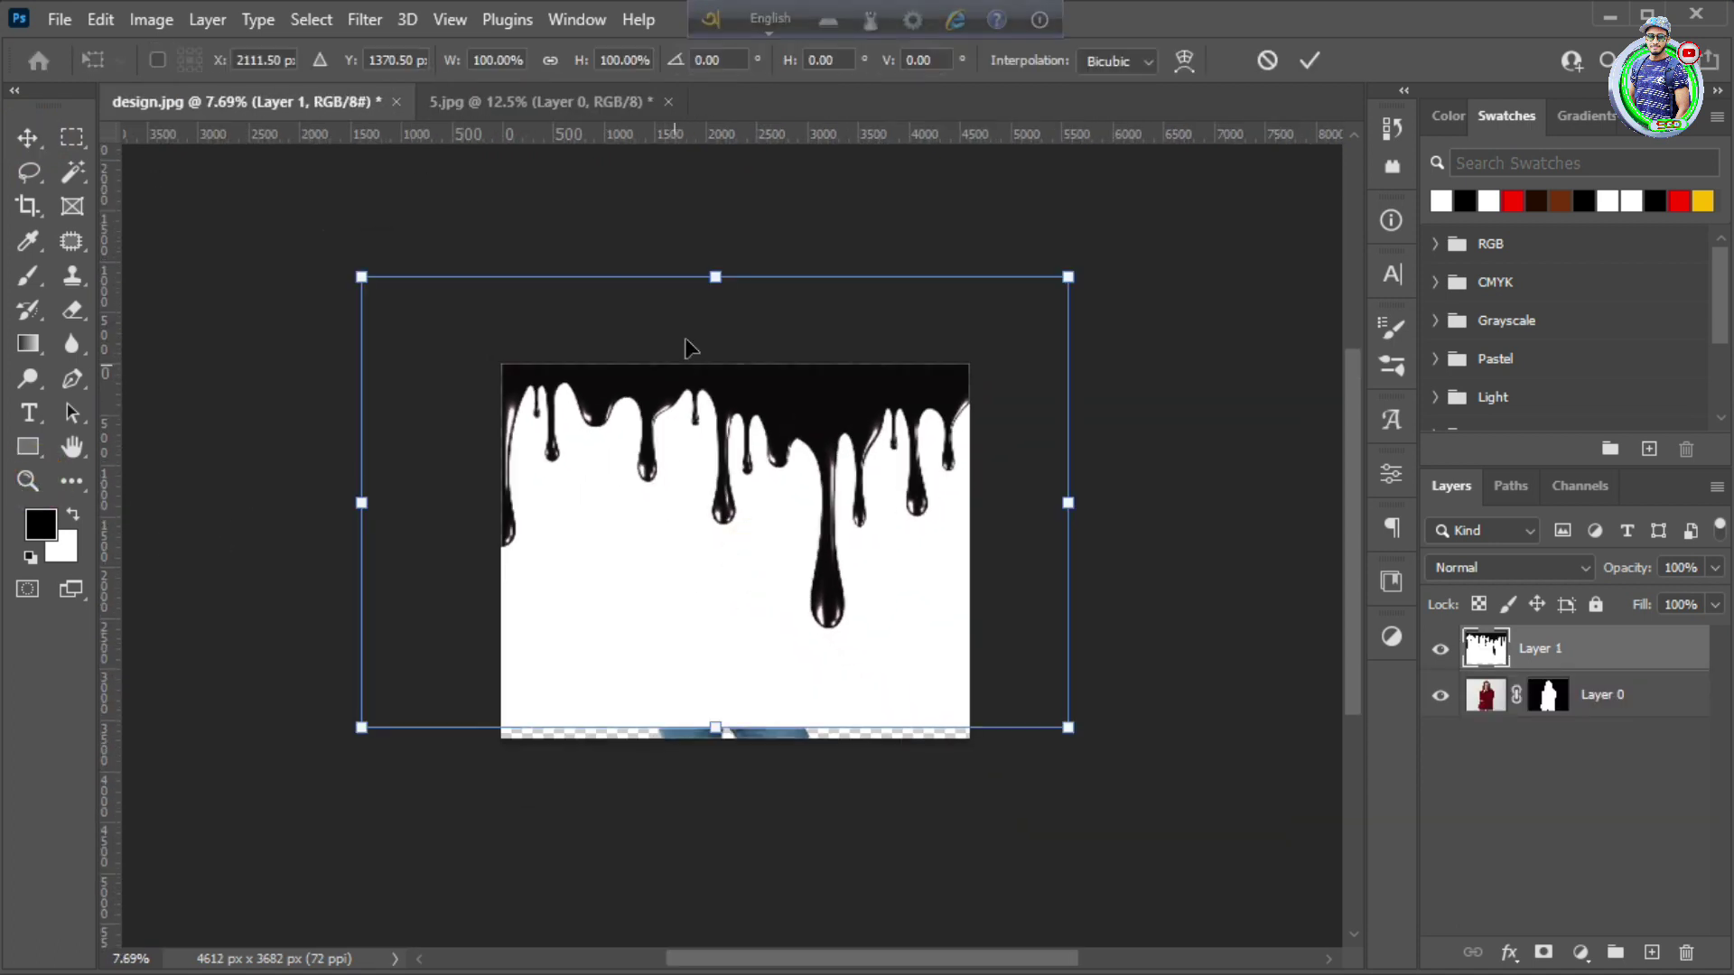
{"action": "left_click_drag", "start_coordinate": [715, 267], "coordinate": [724, 606]}
{"action": "left_click", "coordinate": [27, 481]}
{"action": "left_click_drag", "start_coordinate": [795, 709], "coordinate": [840, 778]}
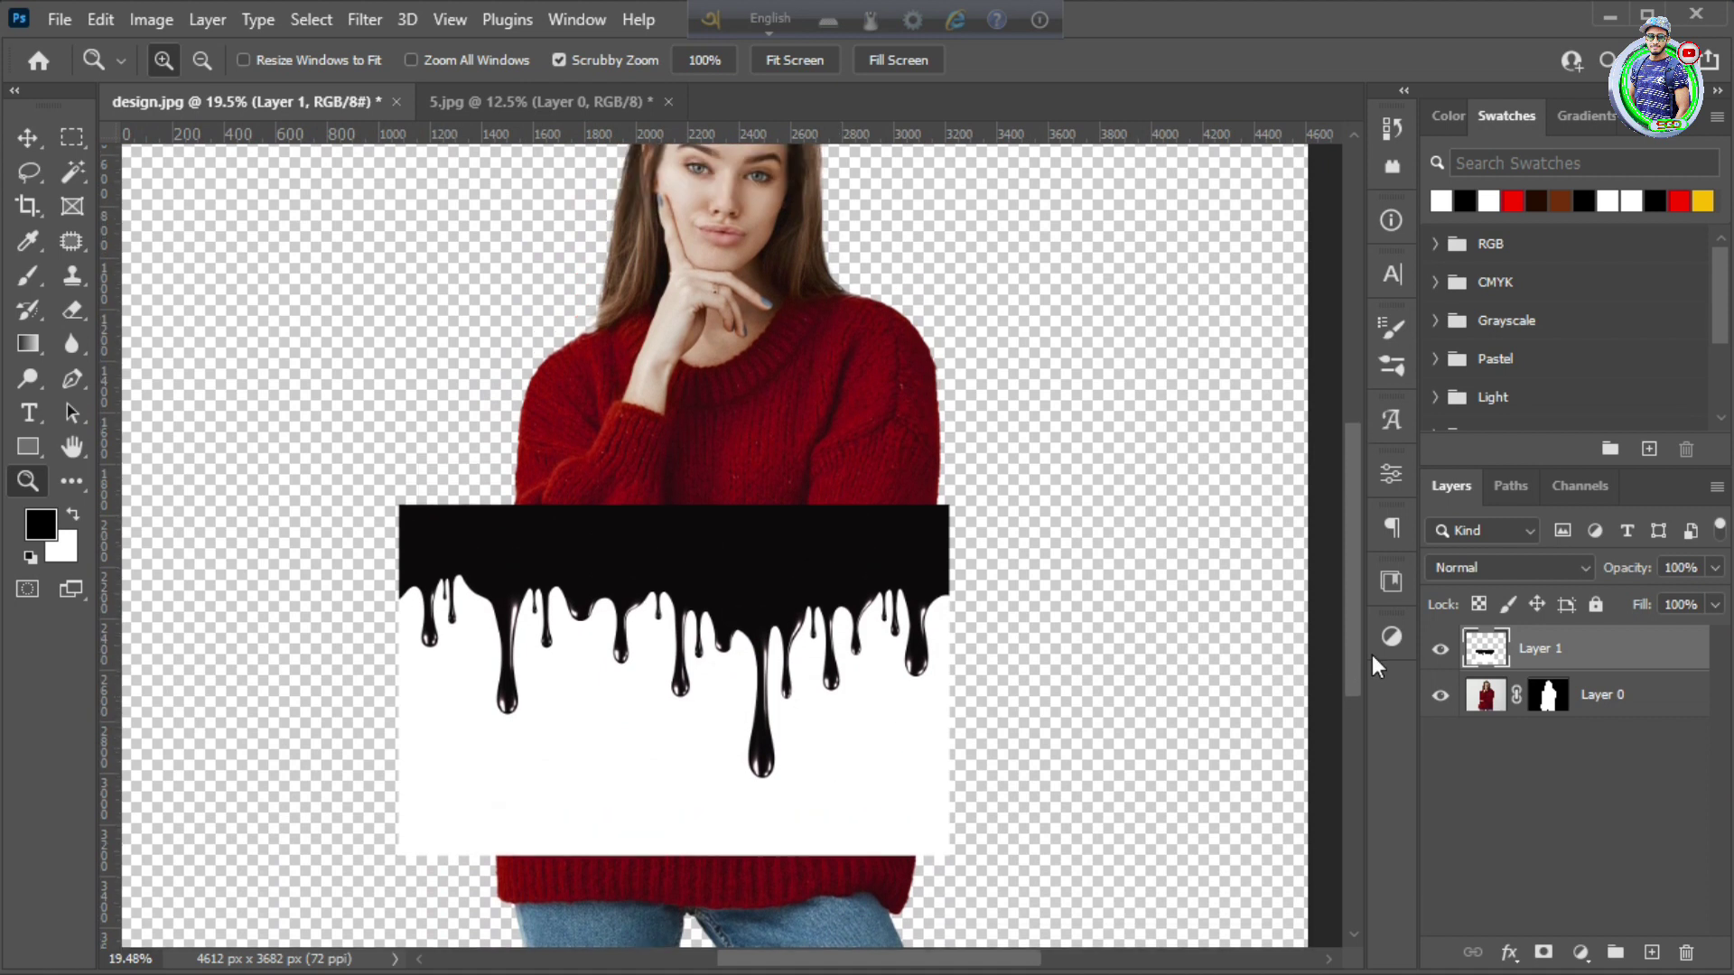
{"action": "left_click", "coordinate": [1714, 604]}
{"action": "left_click", "coordinate": [1660, 635]}
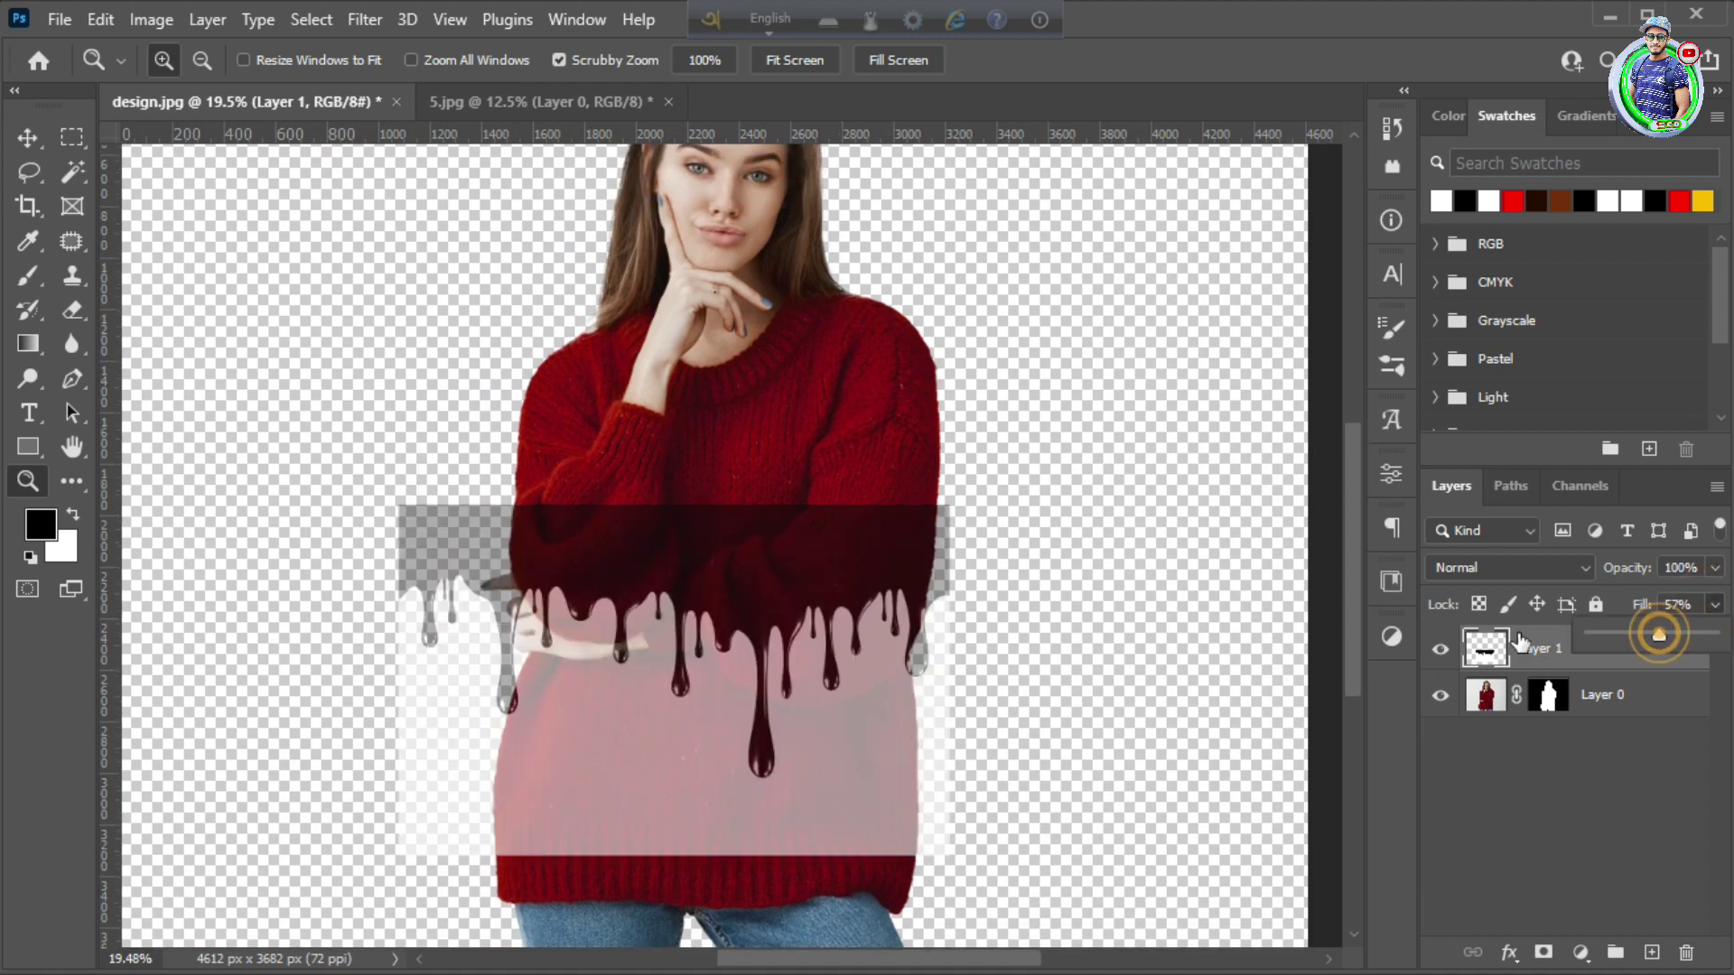
{"action": "left_click", "coordinate": [1693, 637]}
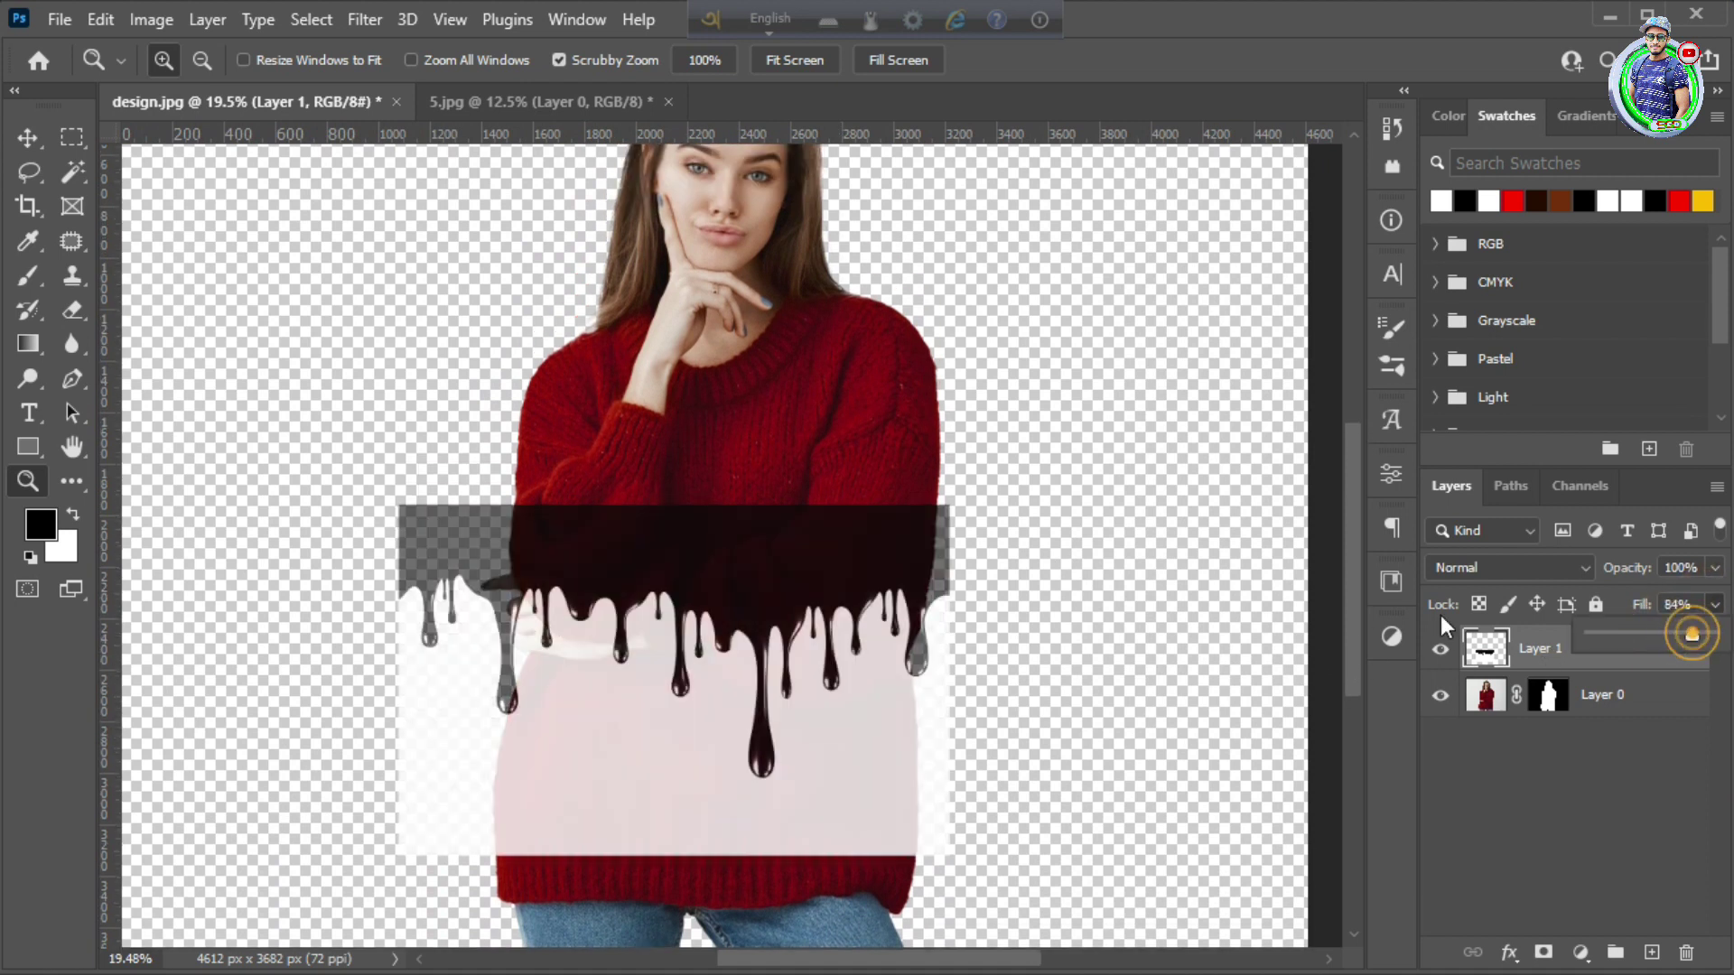
- Refit the drip layer to the sweater's width at about 76.7%, then restore fill to 100%
{"action": "left_click_drag", "start_coordinate": [630, 513], "coordinate": [648, 576]}
{"action": "key", "text": "ctrl+t"}
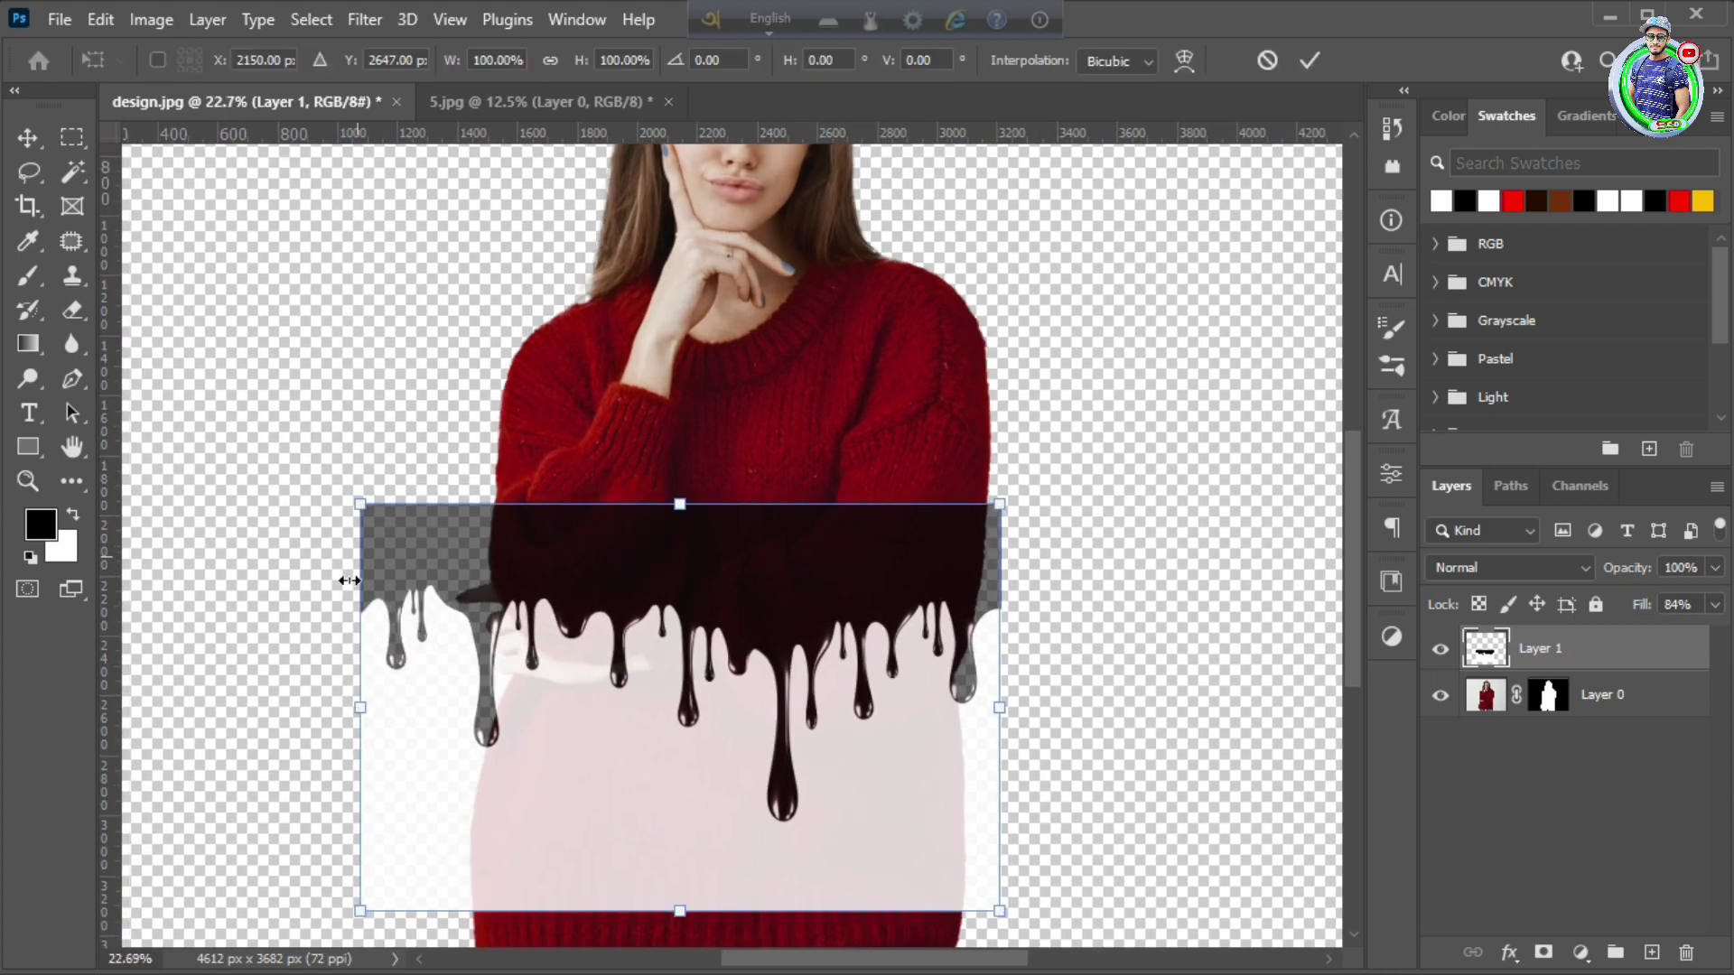
{"action": "left_click_drag", "start_coordinate": [364, 713], "coordinate": [465, 708]}
{"action": "left_click_drag", "start_coordinate": [605, 664], "coordinate": [622, 593]}
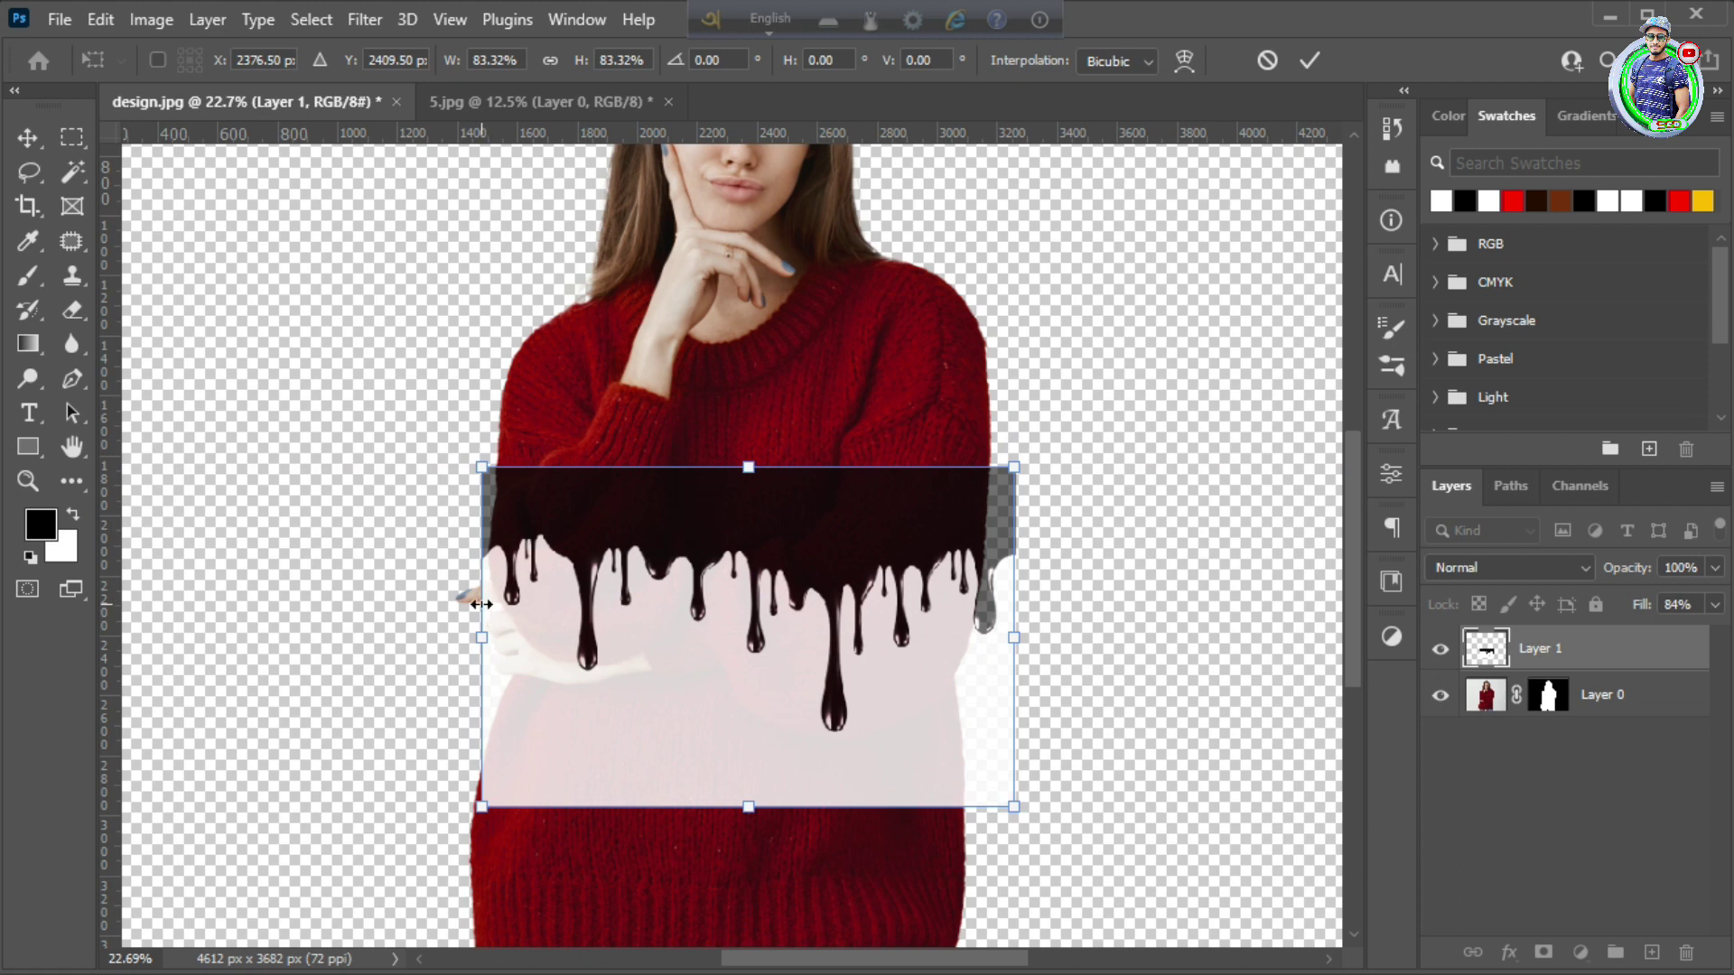
{"action": "left_click_drag", "start_coordinate": [481, 637], "coordinate": [502, 643]}
{"action": "left_click_drag", "start_coordinate": [1015, 637], "coordinate": [988, 639]}
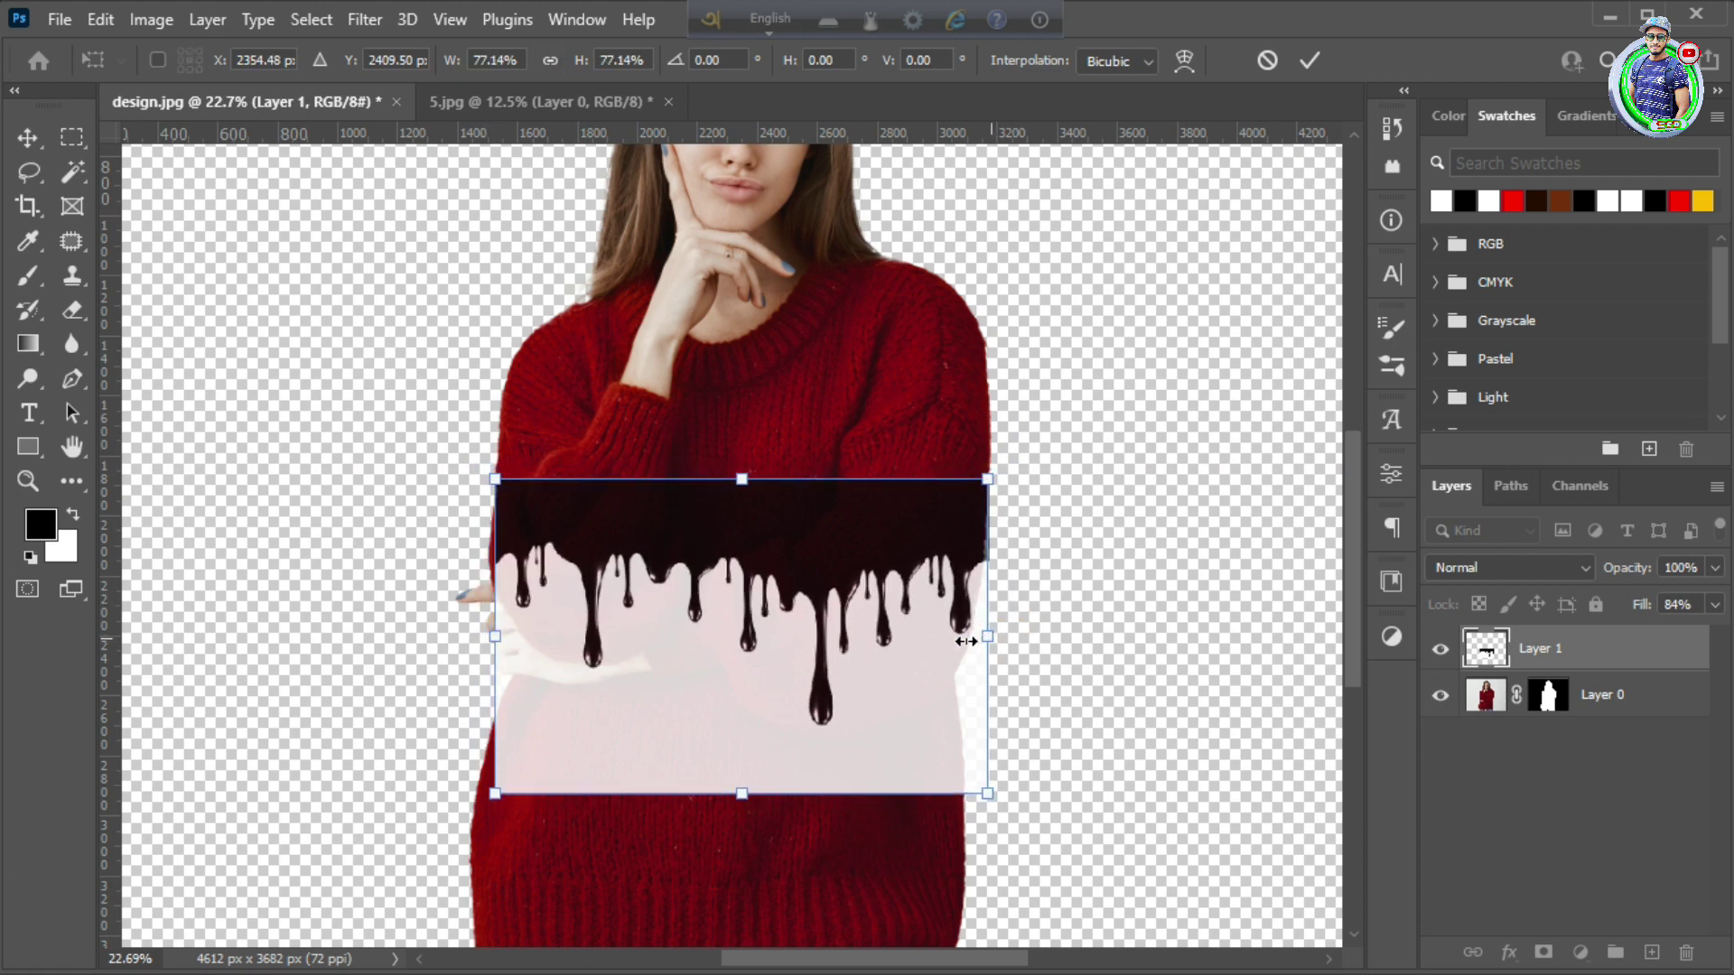
{"action": "left_click_drag", "start_coordinate": [777, 564], "coordinate": [782, 539]}
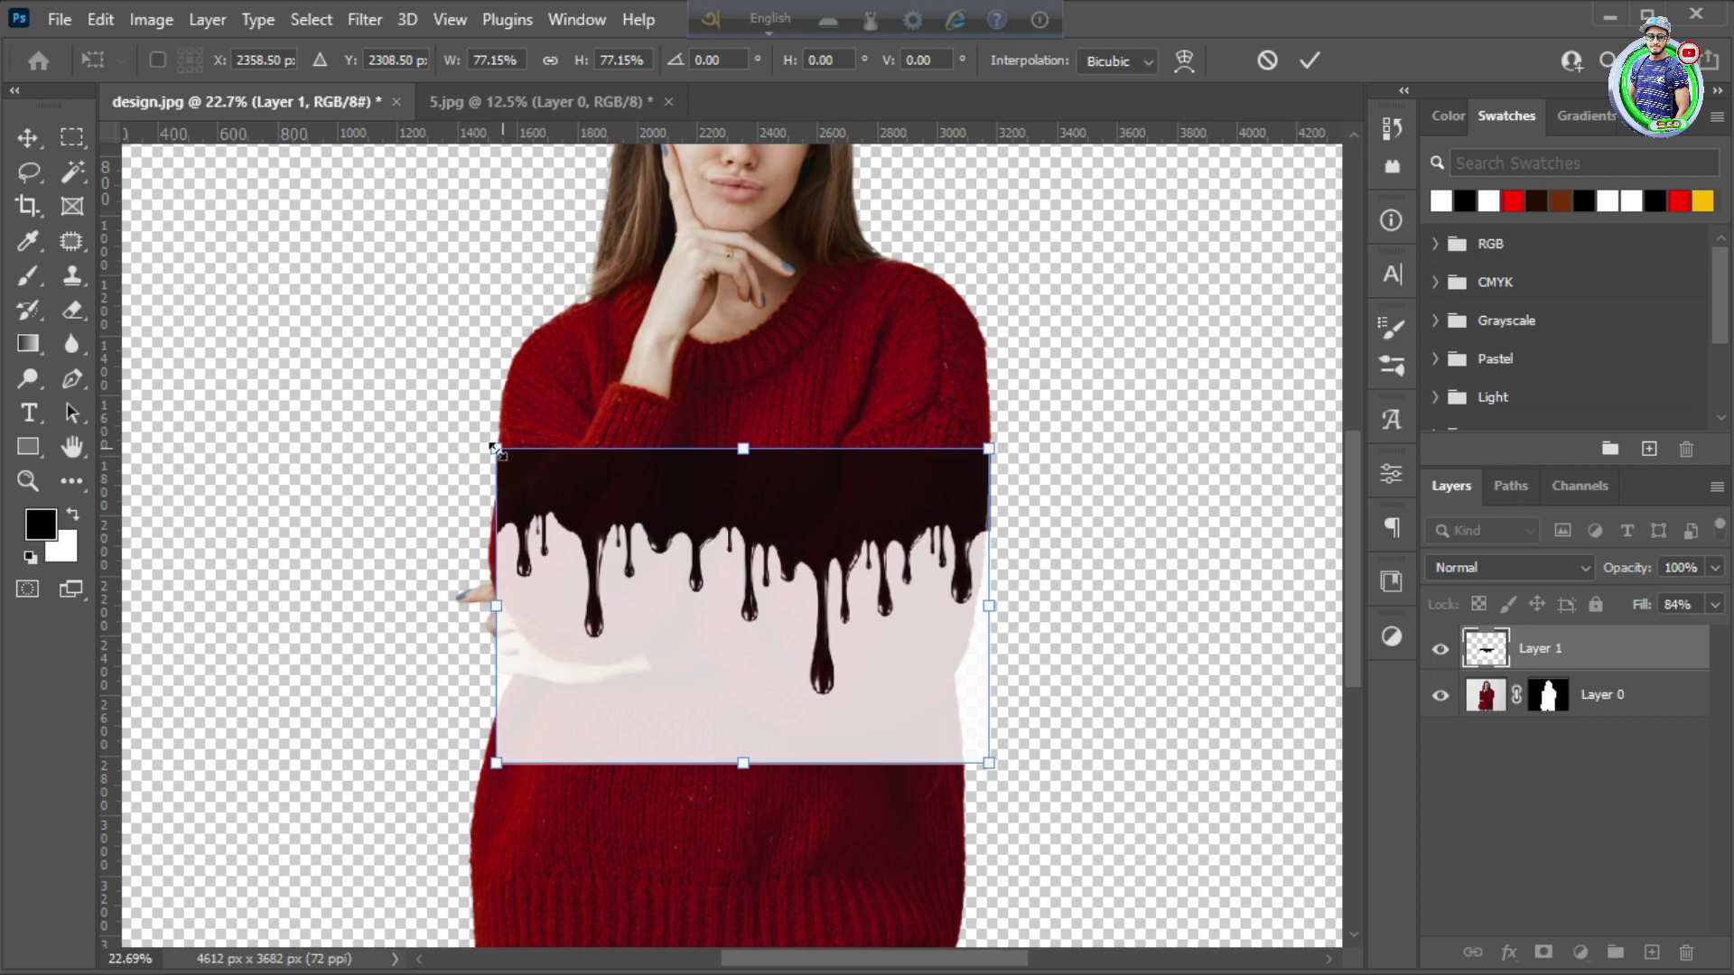
{"action": "left_click_drag", "start_coordinate": [494, 447], "coordinate": [496, 450]}
{"action": "left_click_drag", "start_coordinate": [990, 449], "coordinate": [993, 449]}
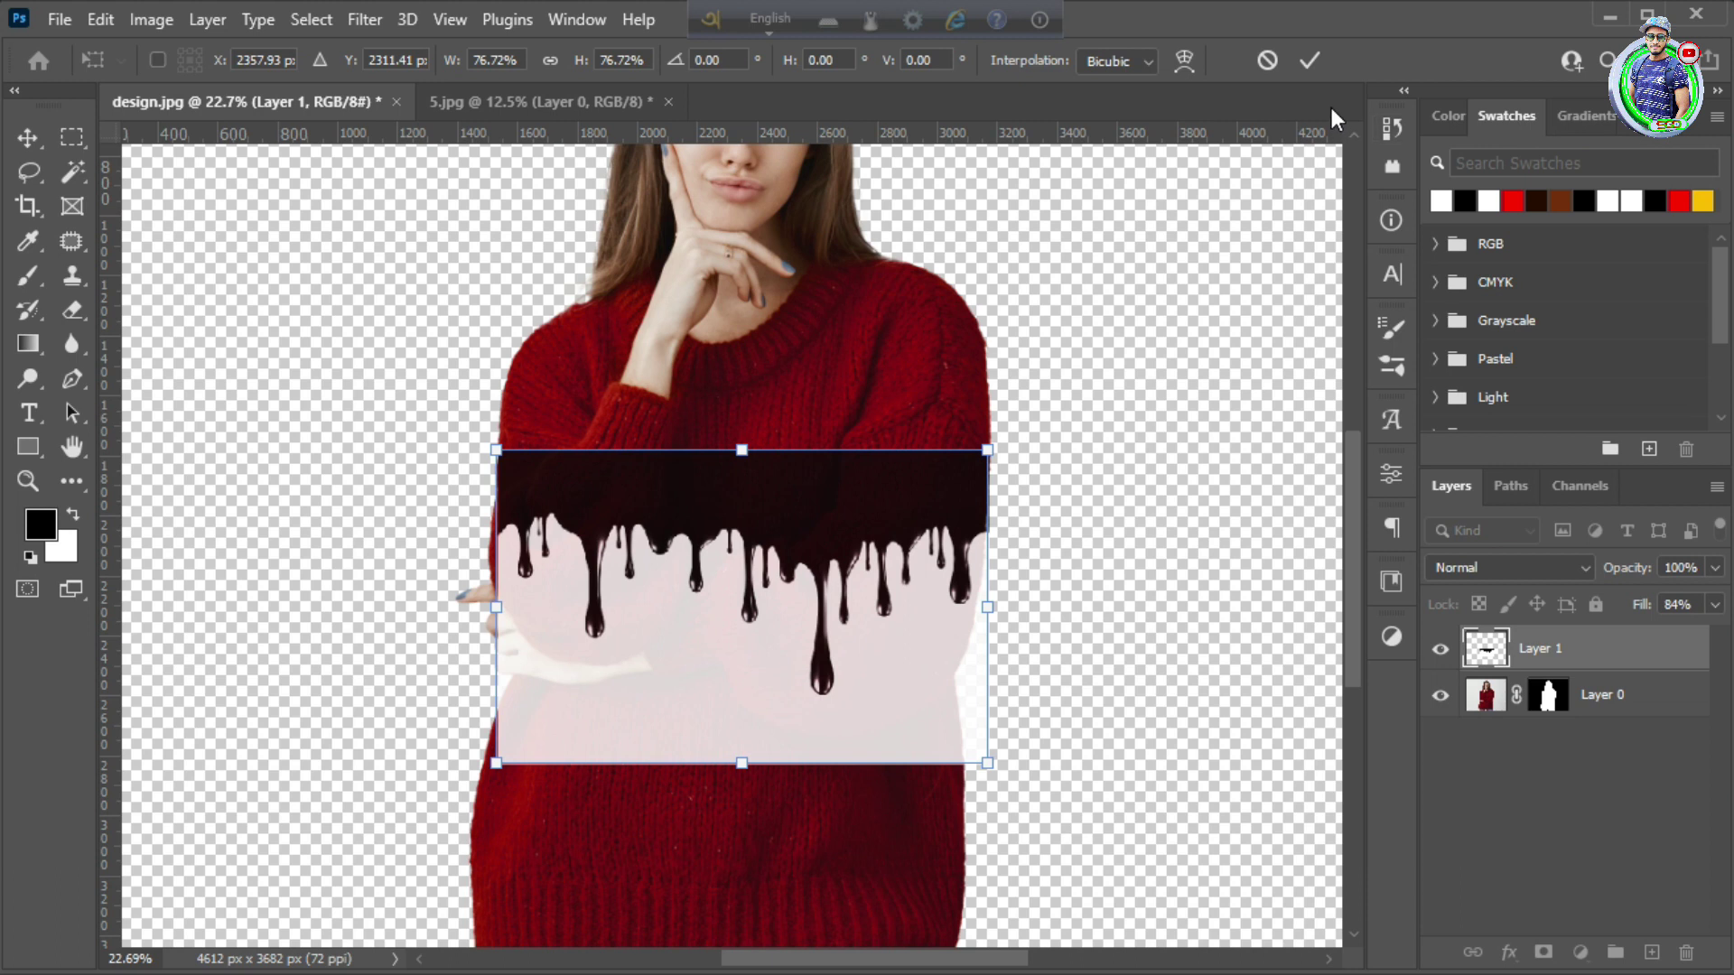
{"action": "left_click", "coordinate": [1310, 59]}
{"action": "left_click", "coordinate": [1712, 604]}
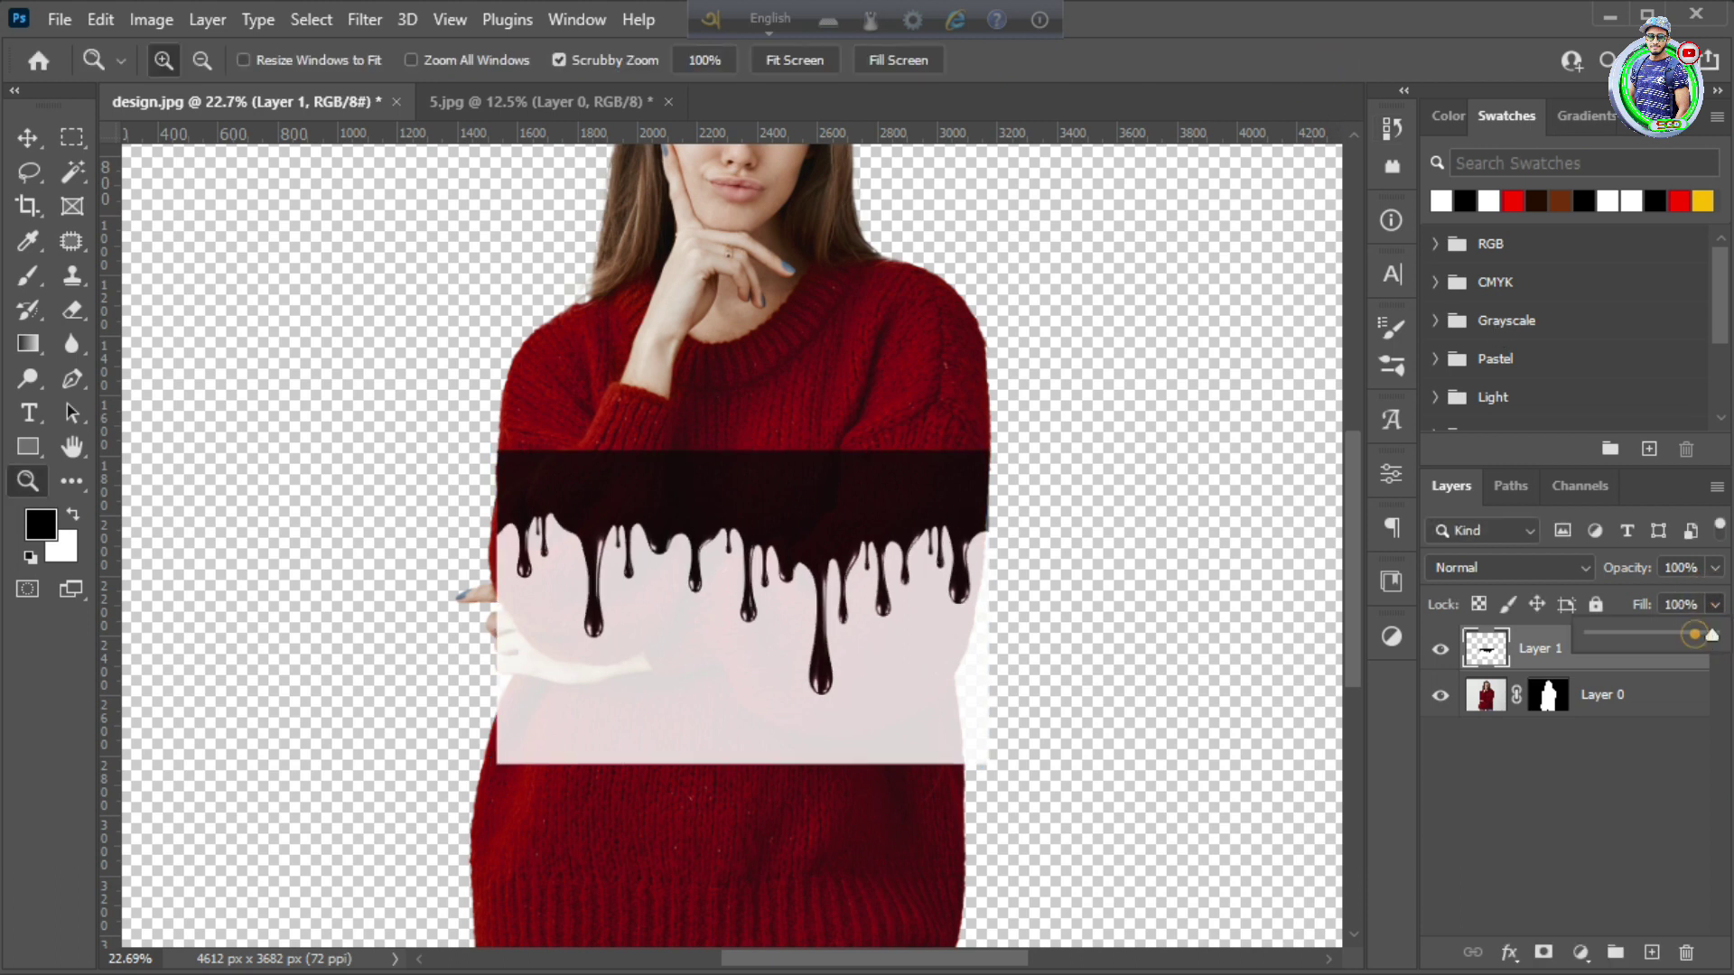
- Select the drip image's white area with Magic Wand plus Similar, and delete it
{"action": "key", "text": "v"}
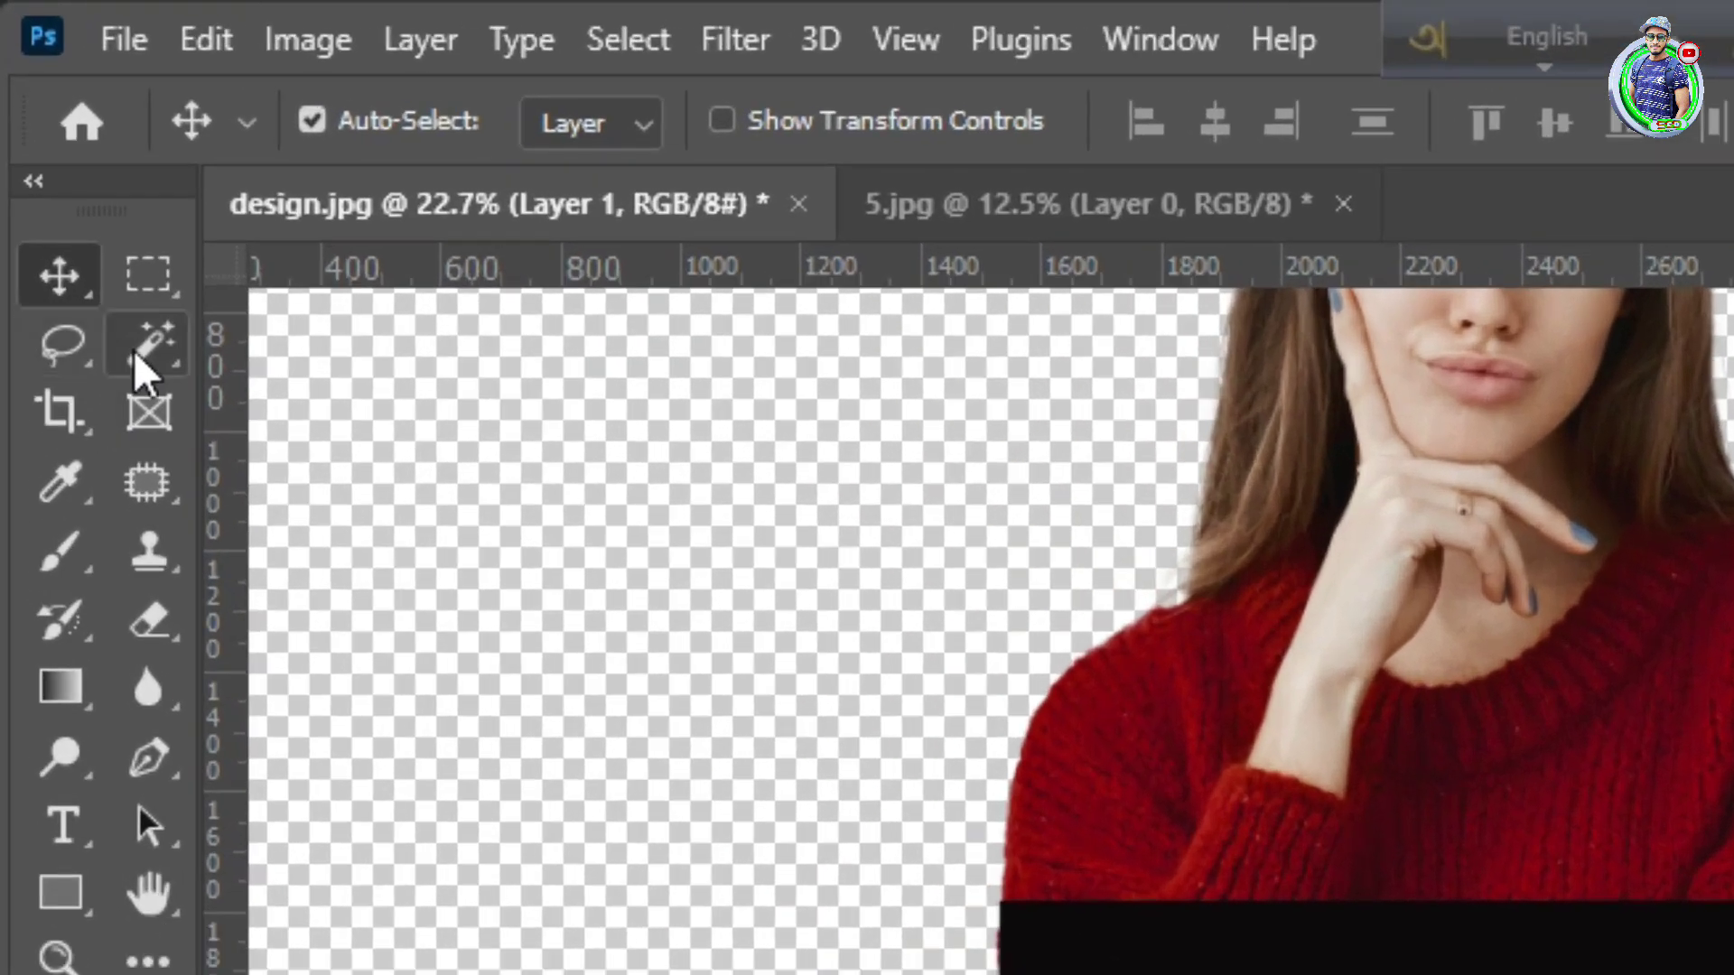
{"action": "left_click", "coordinate": [140, 353]}
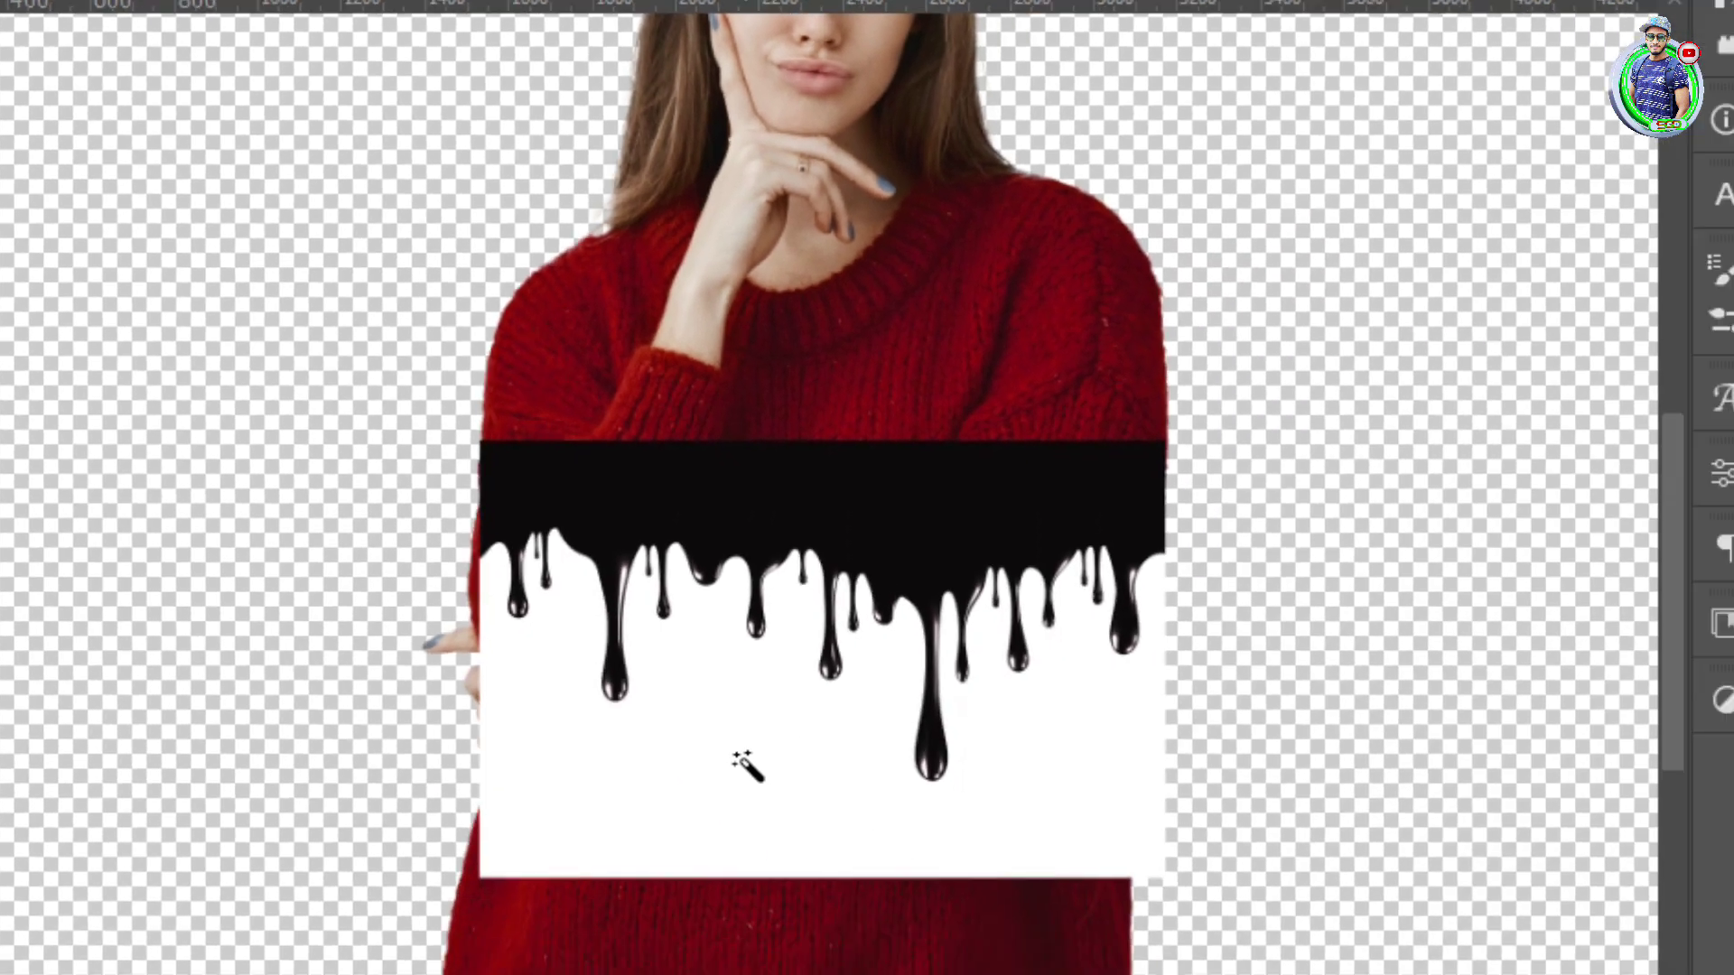
{"action": "left_click", "coordinate": [729, 764]}
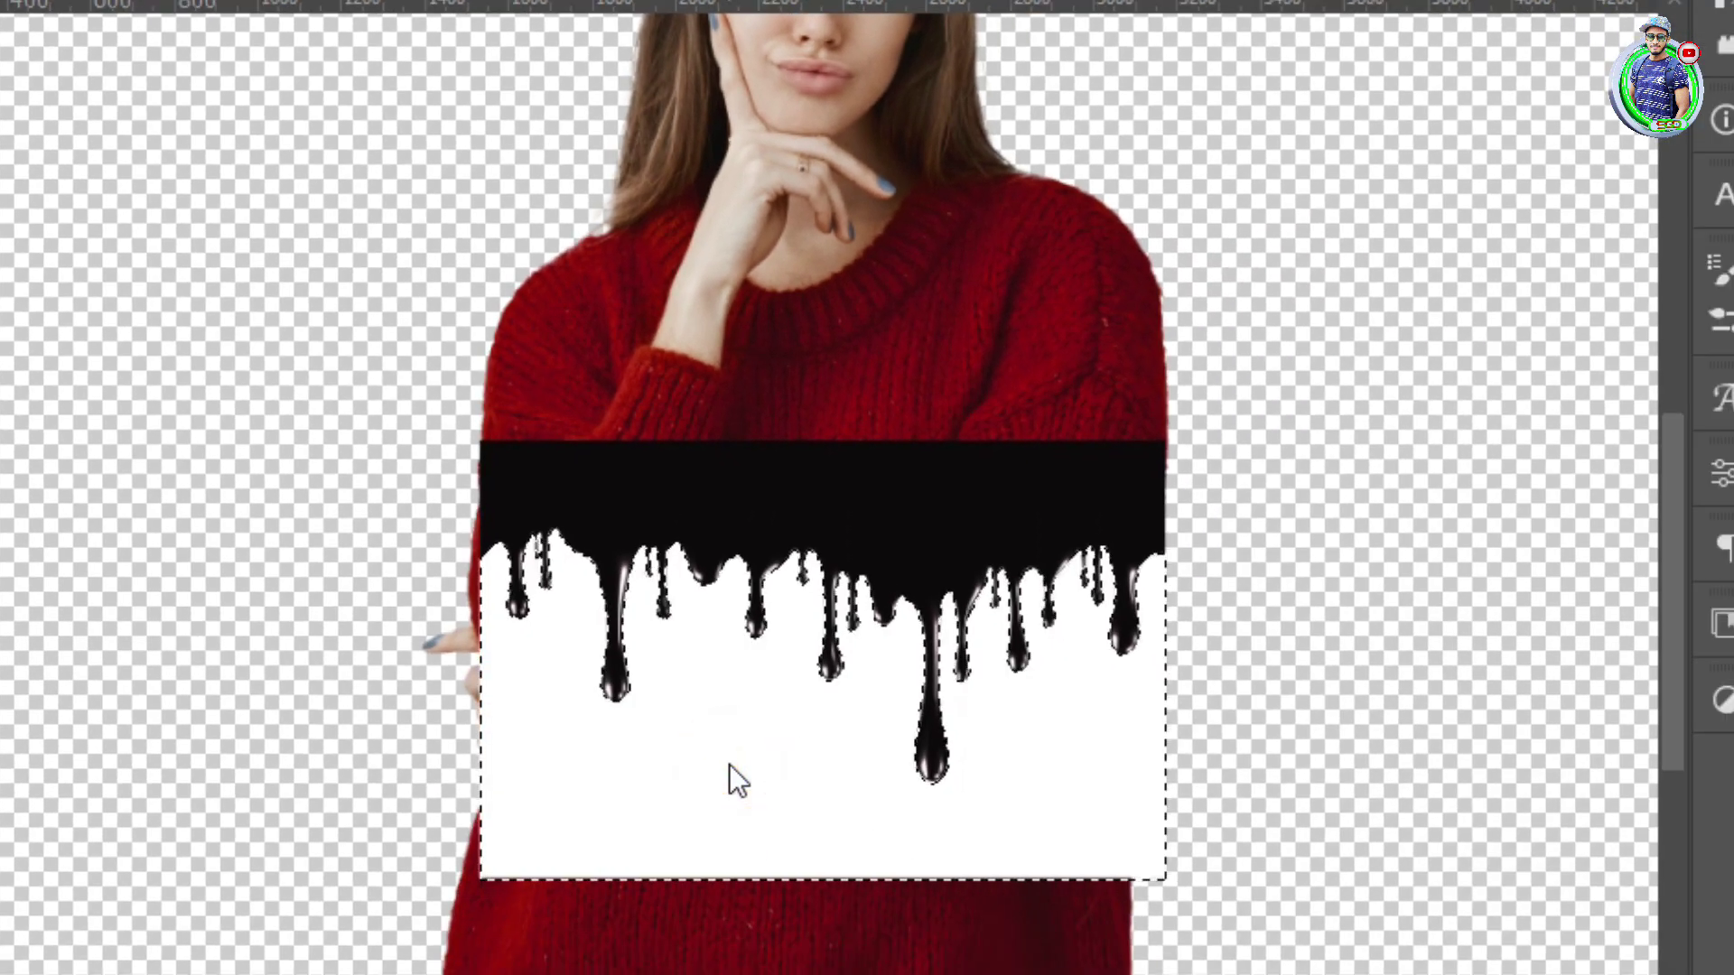
{"action": "right_click", "coordinate": [729, 765]}
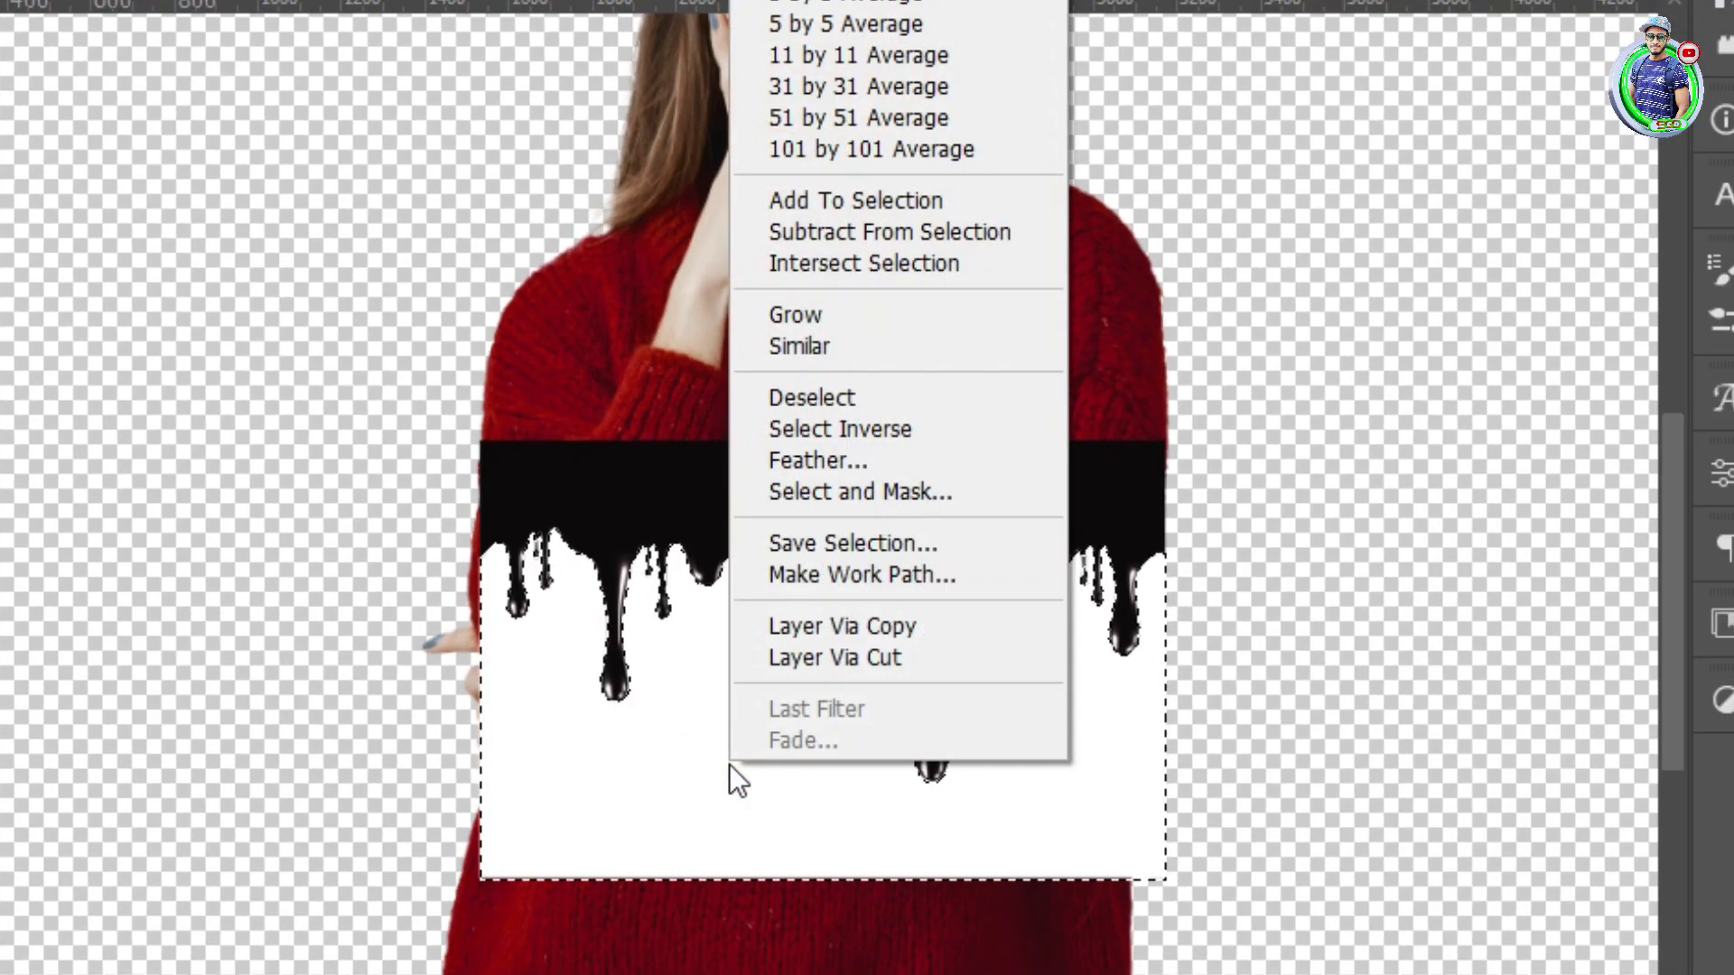
{"action": "left_click", "coordinate": [818, 343]}
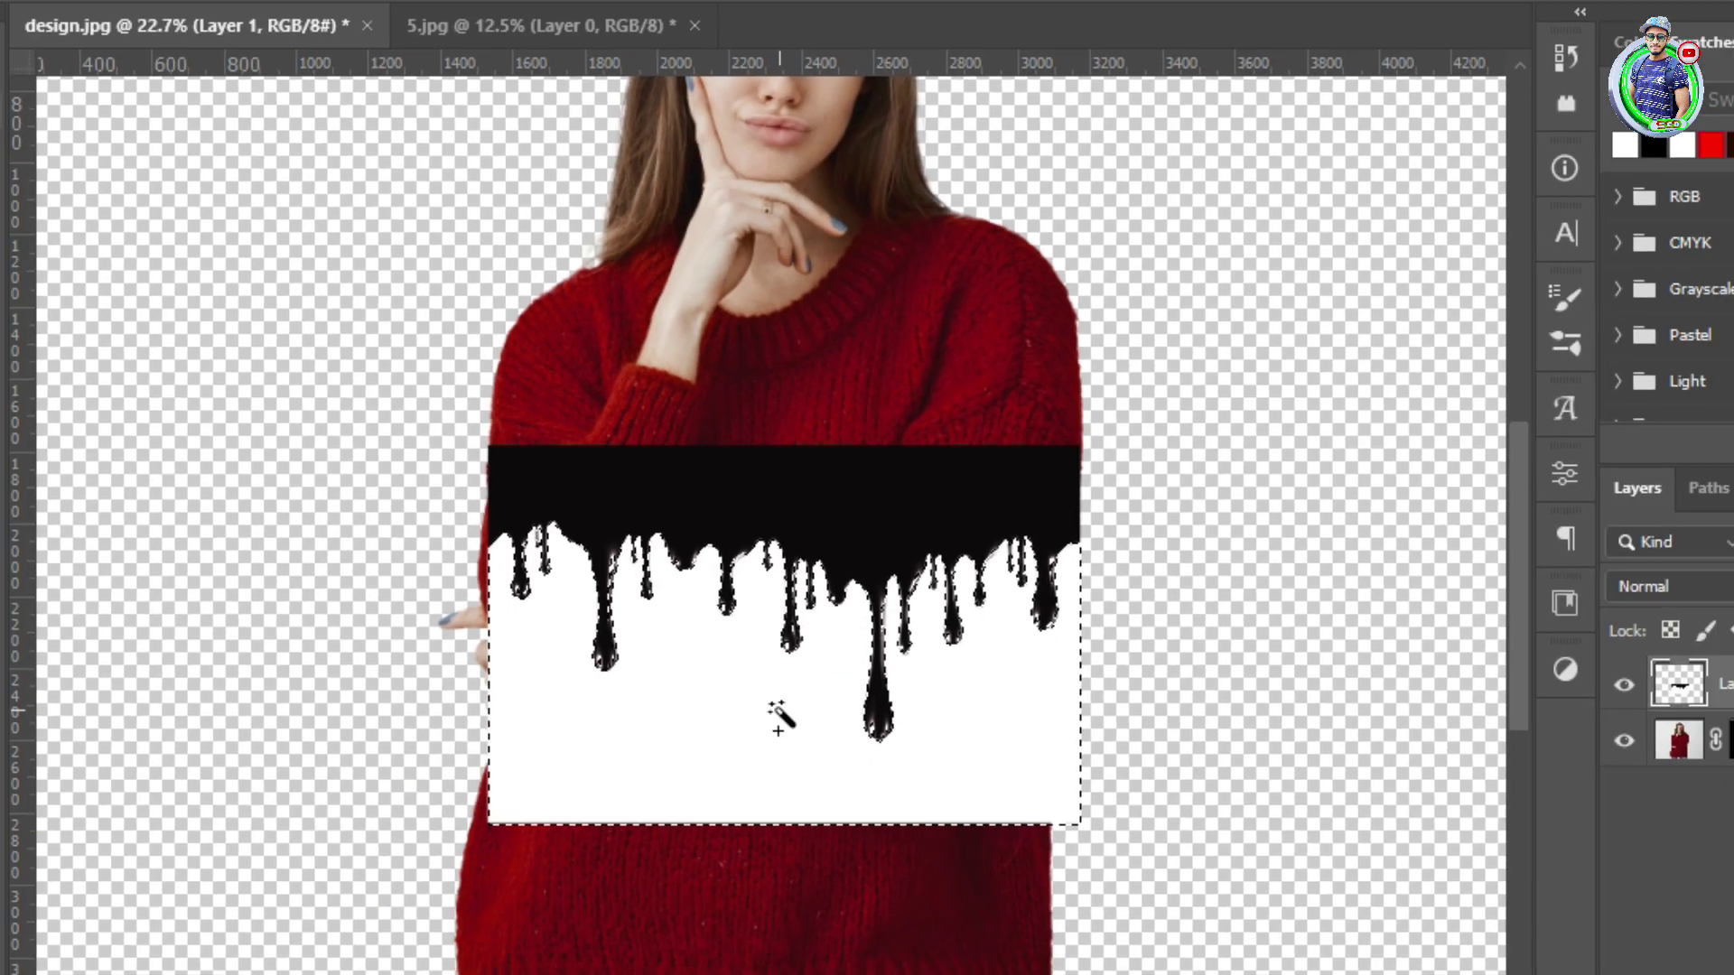
{"action": "key", "text": "Delete"}
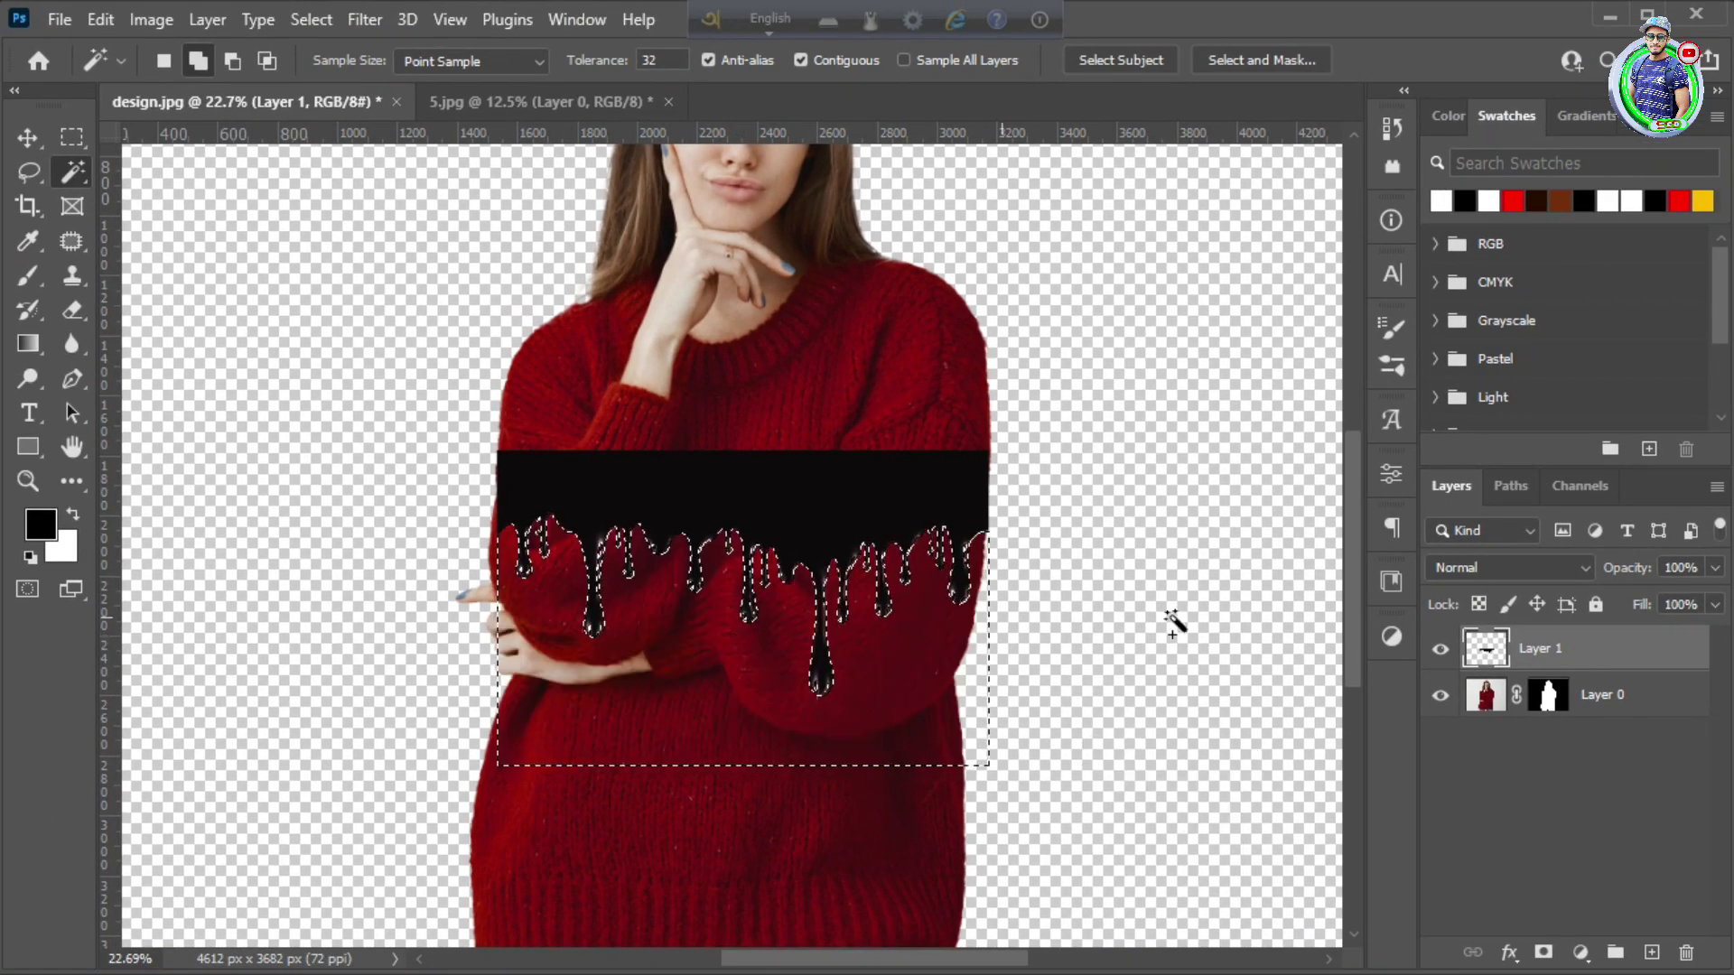
- Load the drip shape as a selection, invert it, hide Layer 1, and target Layer 0's mask
{"action": "right_click", "coordinate": [1486, 652]}
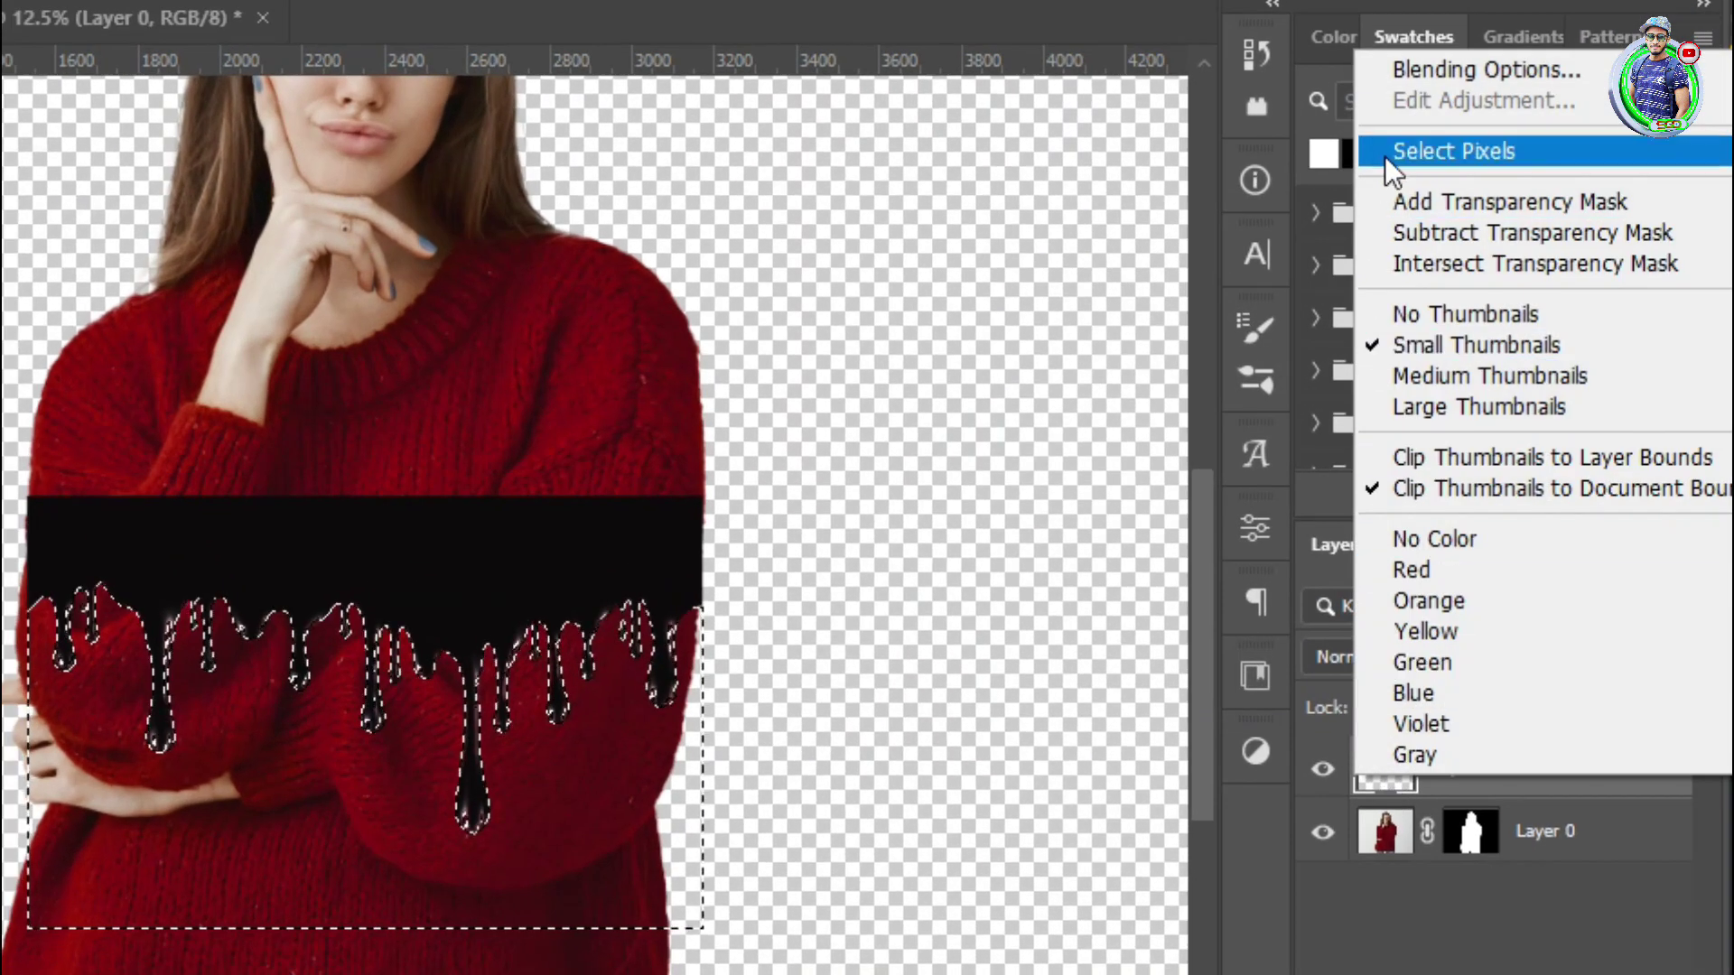
{"action": "left_click", "coordinate": [1400, 162]}
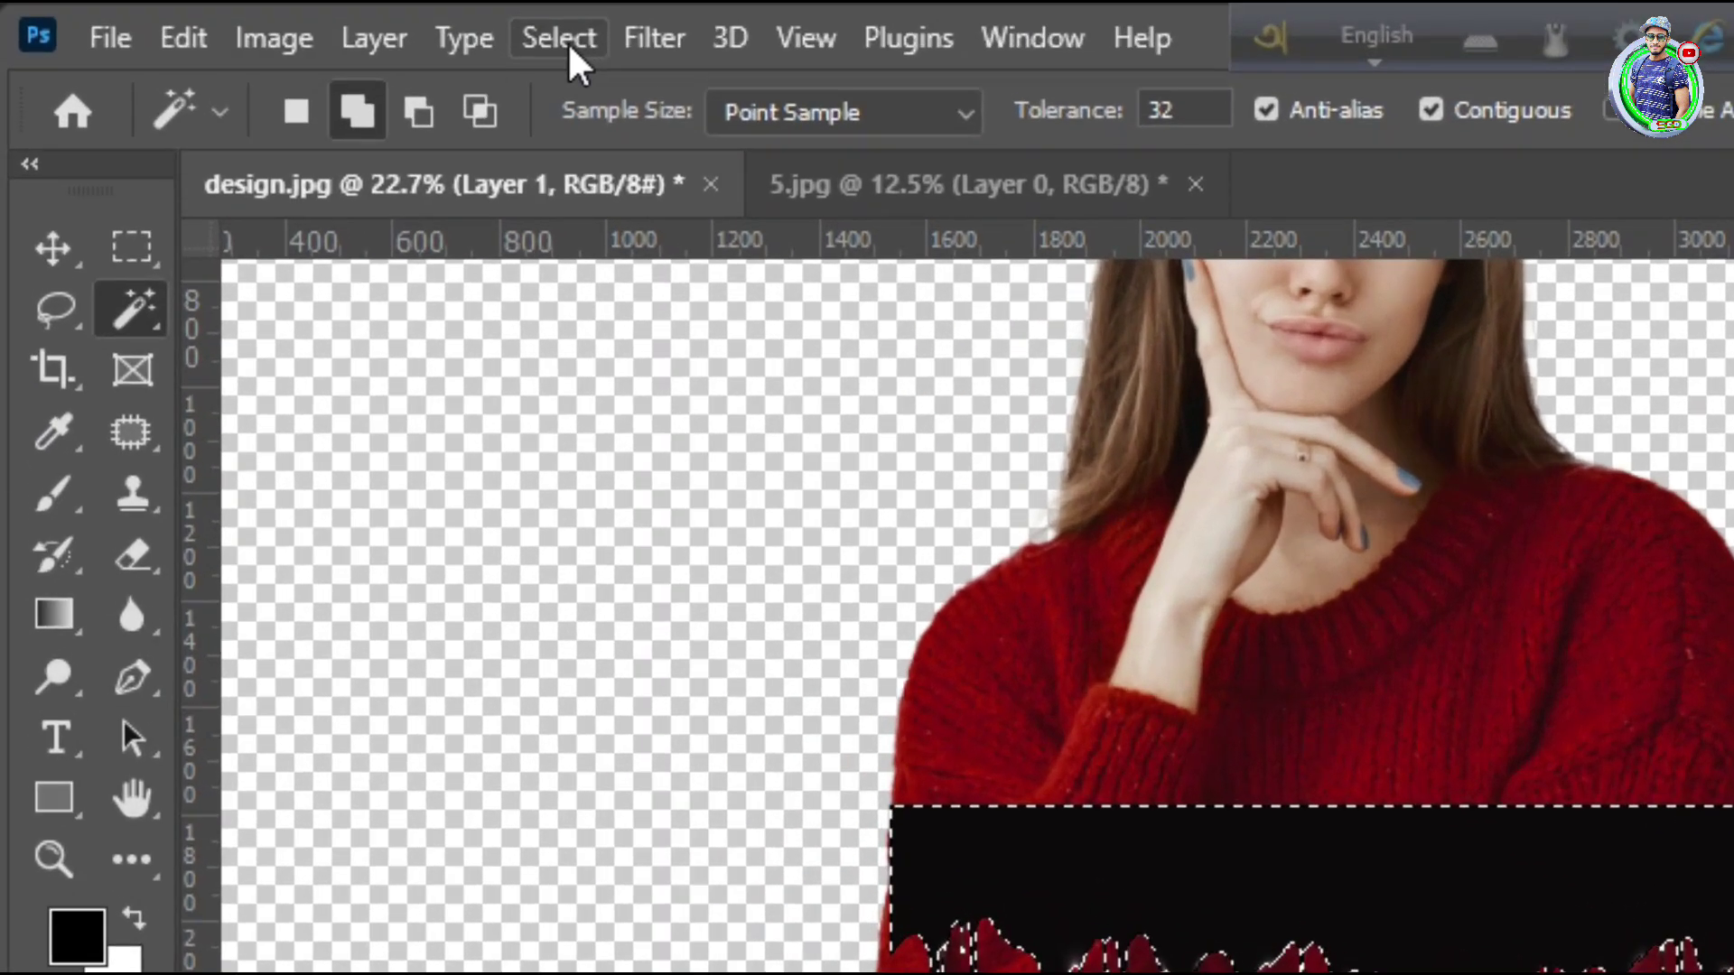
{"action": "left_click", "coordinate": [313, 19]}
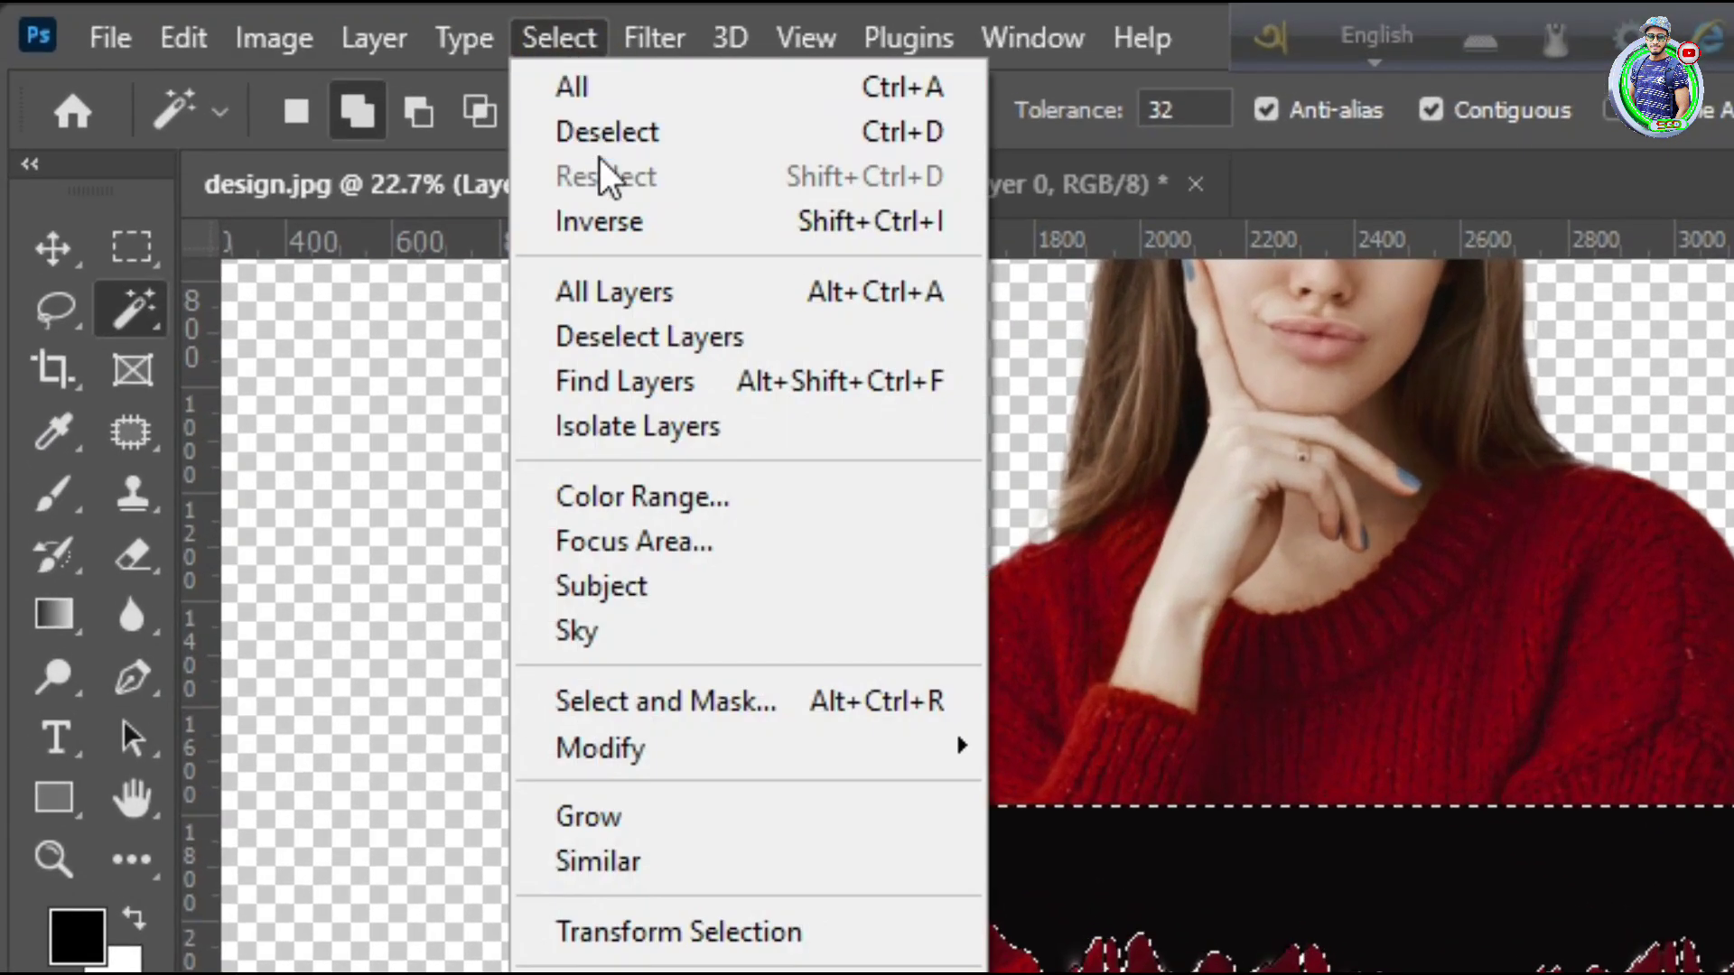
{"action": "left_click", "coordinate": [604, 224]}
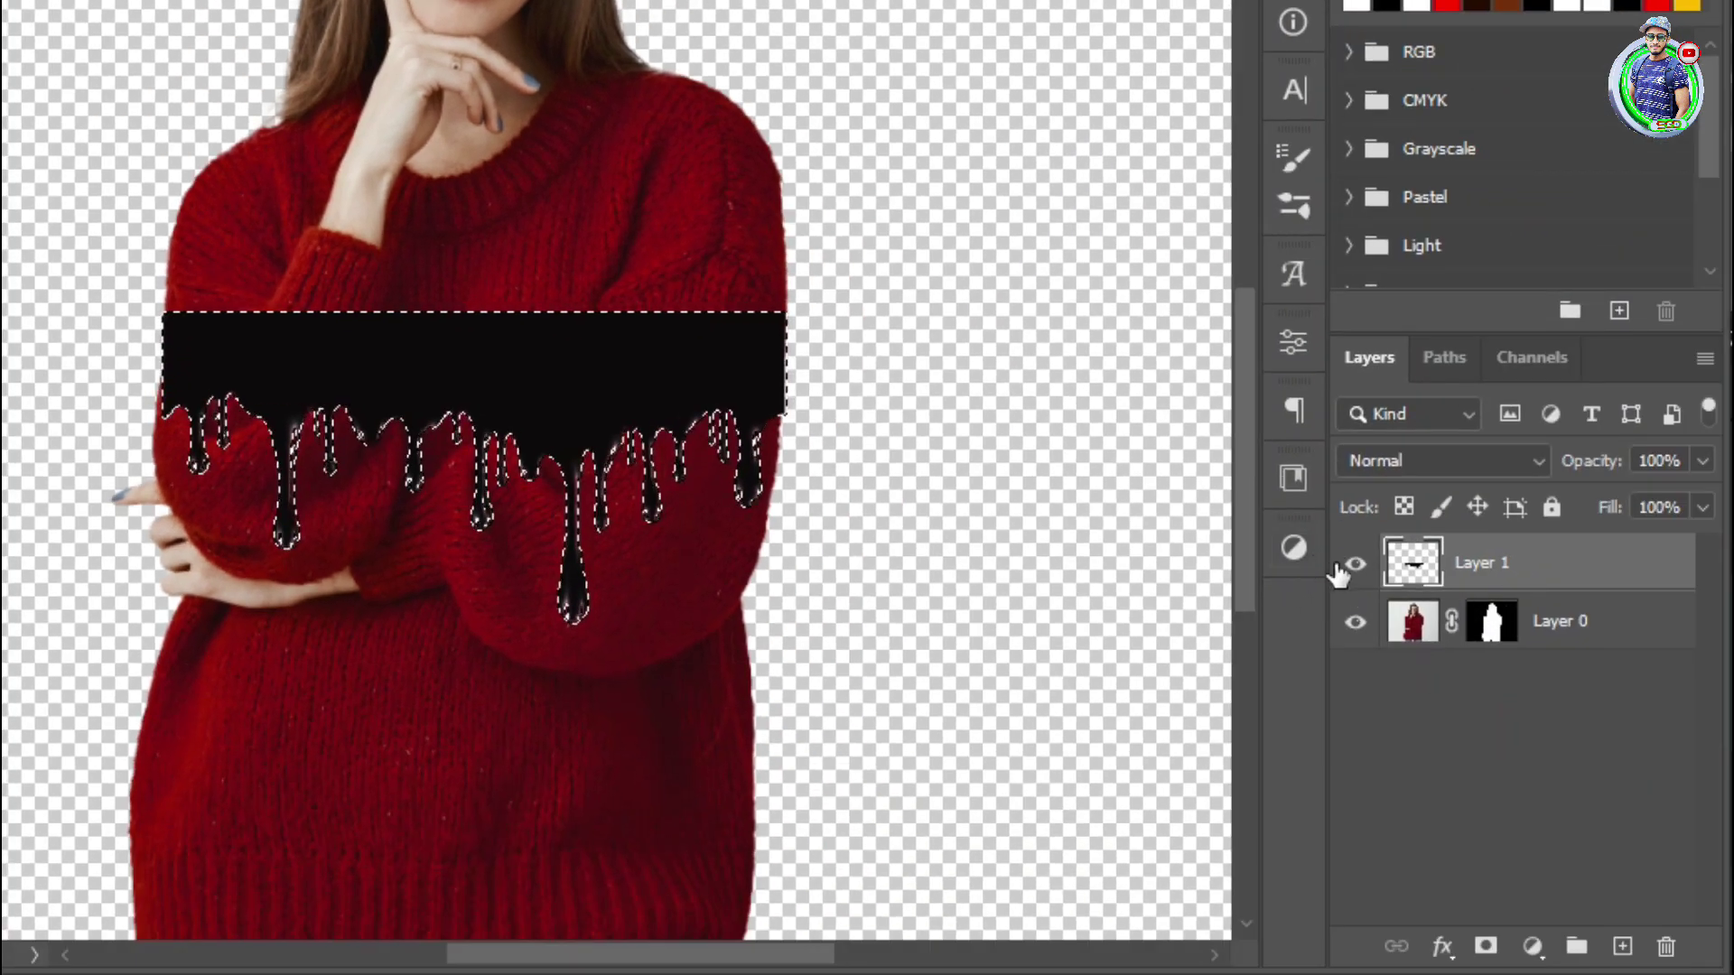
{"action": "left_click", "coordinate": [1355, 571]}
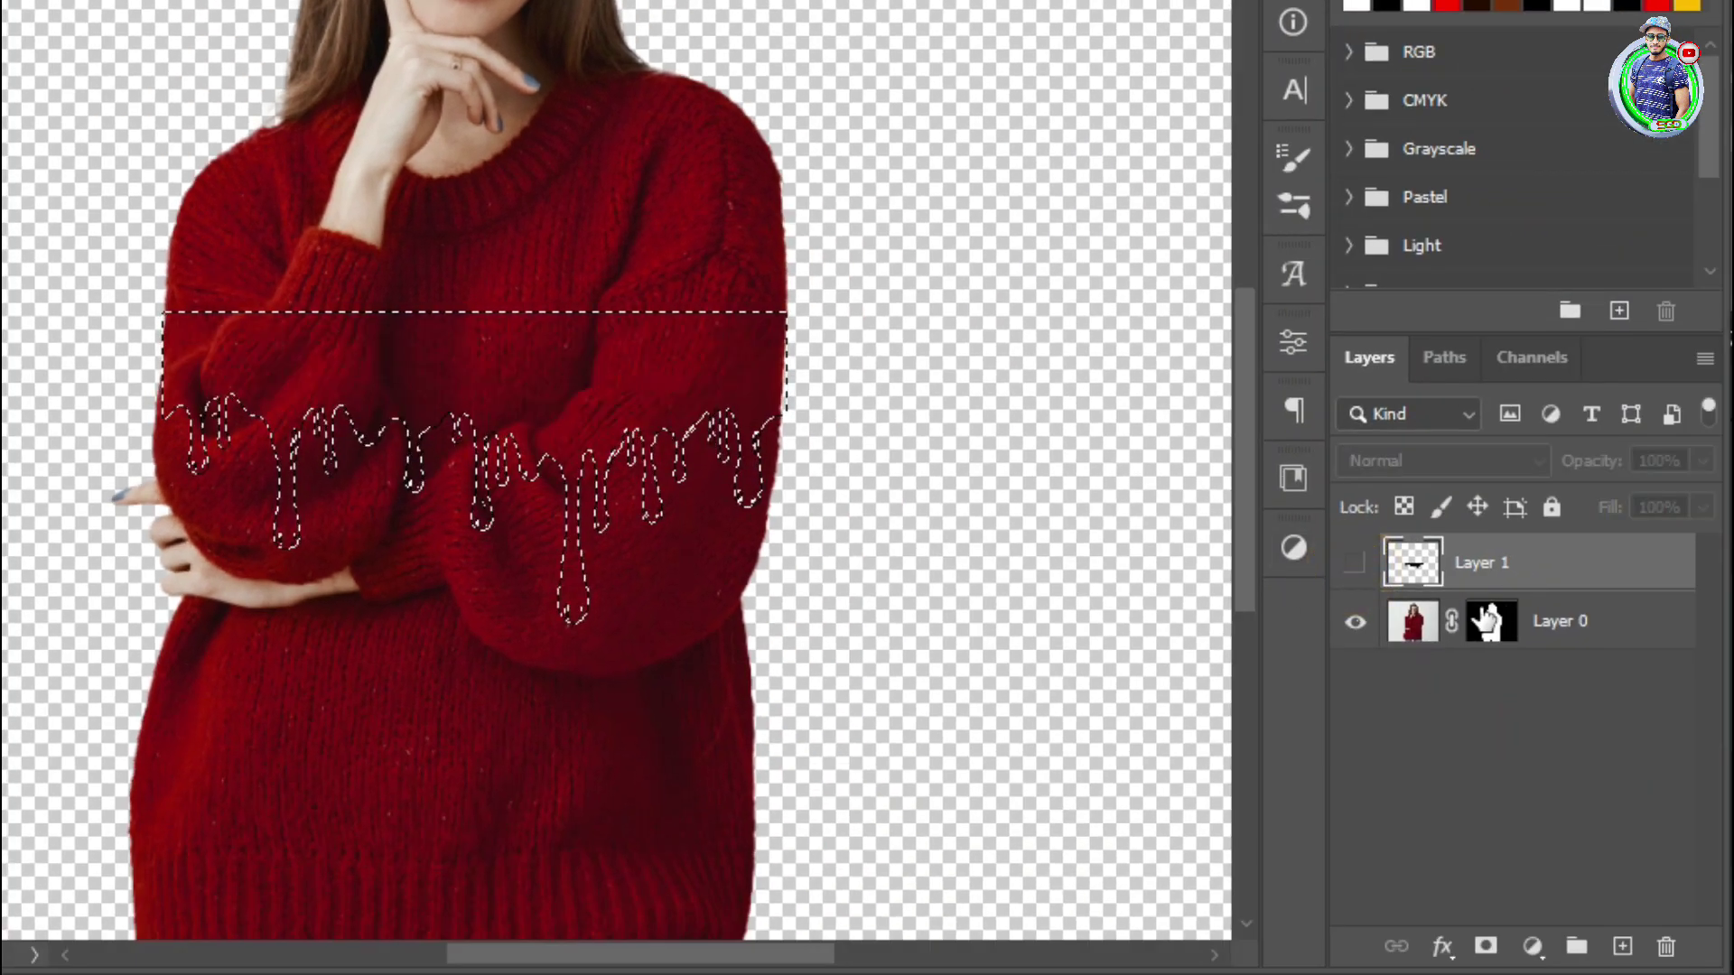
{"action": "left_click", "coordinate": [1492, 623]}
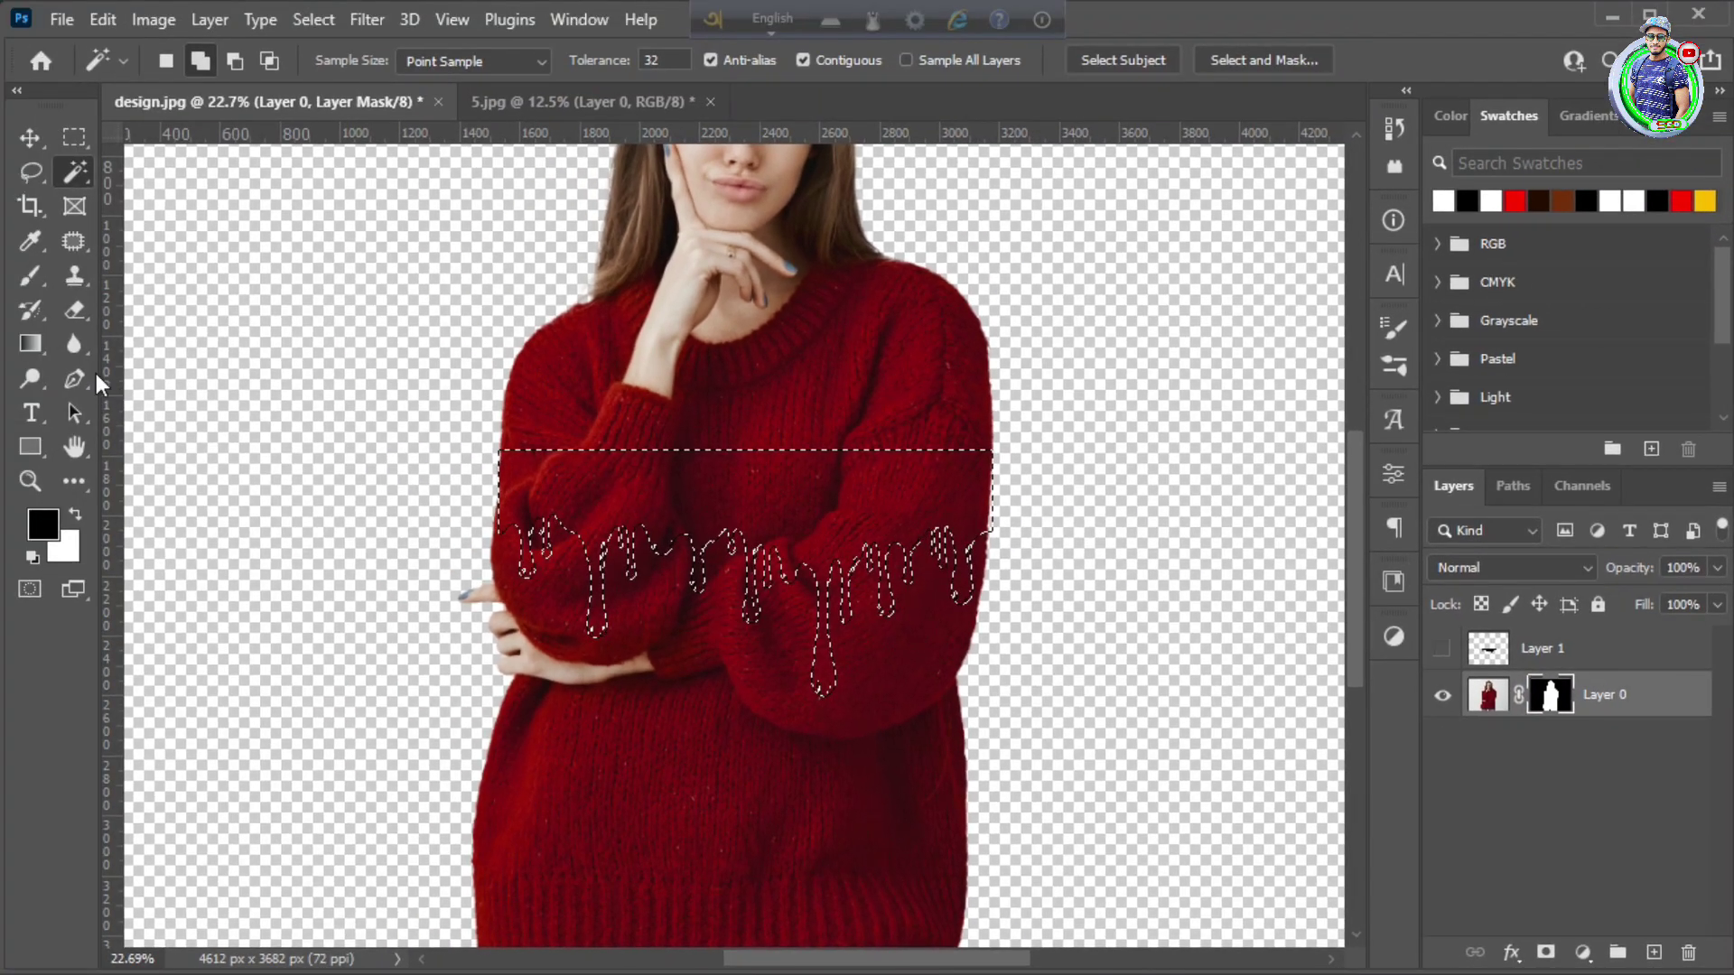
- Set up the Brush with 100% hardness and 100% flow
{"action": "left_click", "coordinate": [36, 274]}
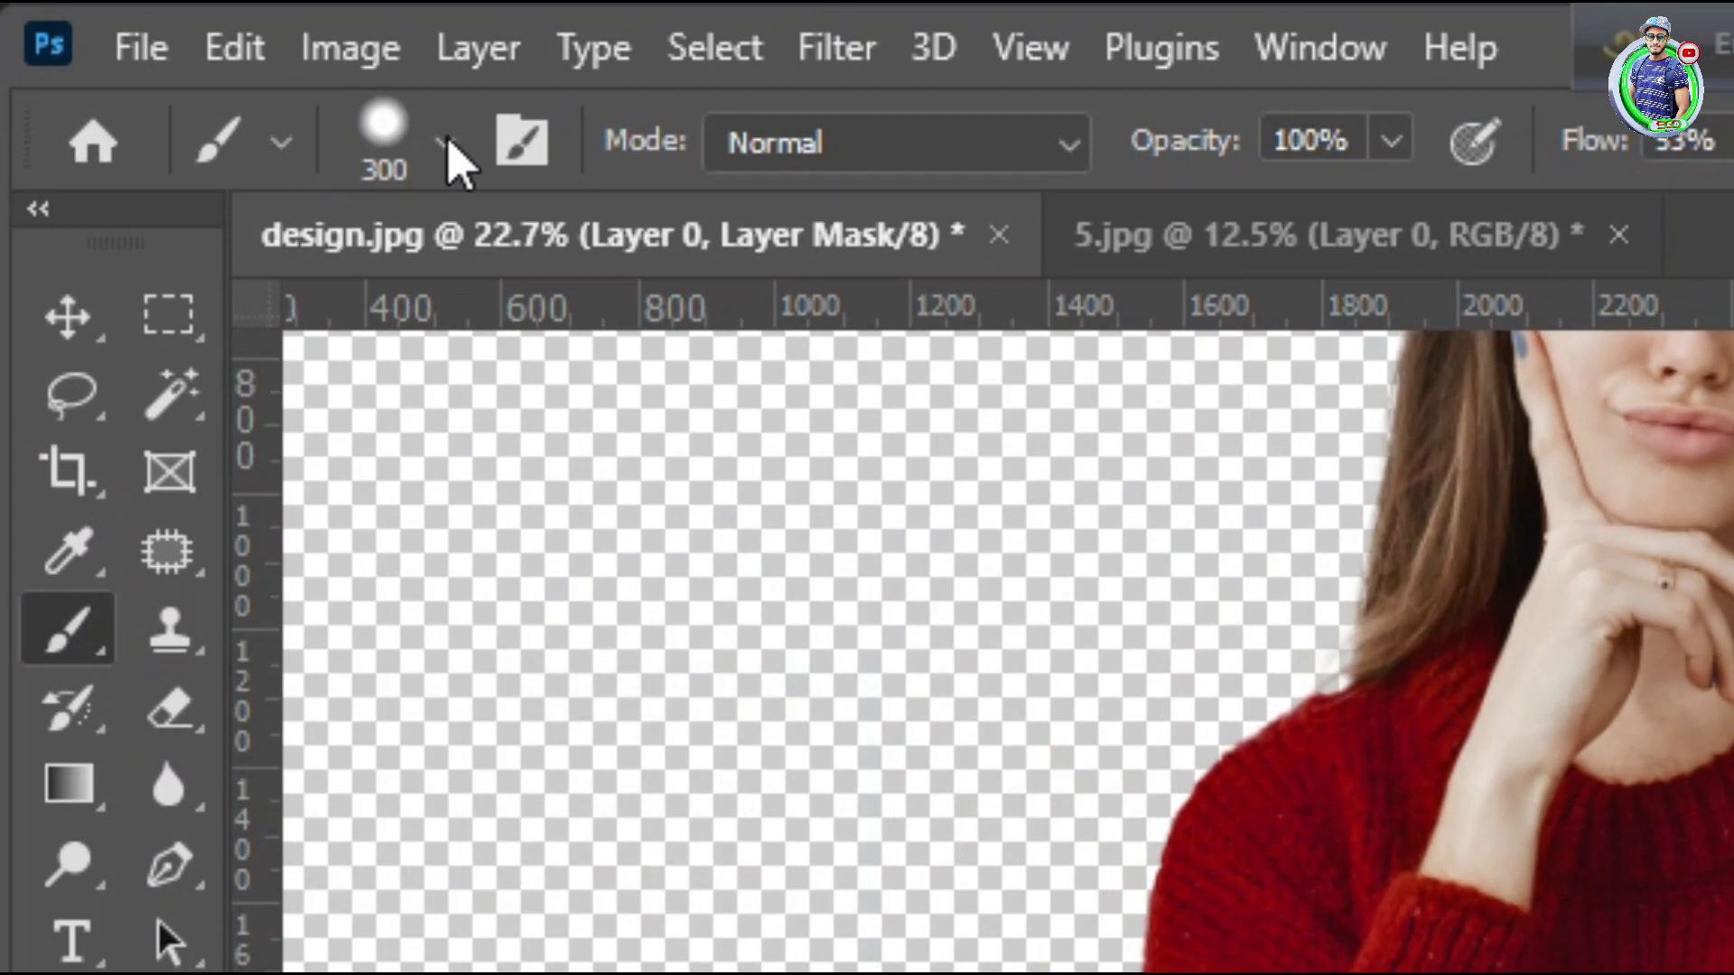
{"action": "left_click", "coordinate": [441, 141]}
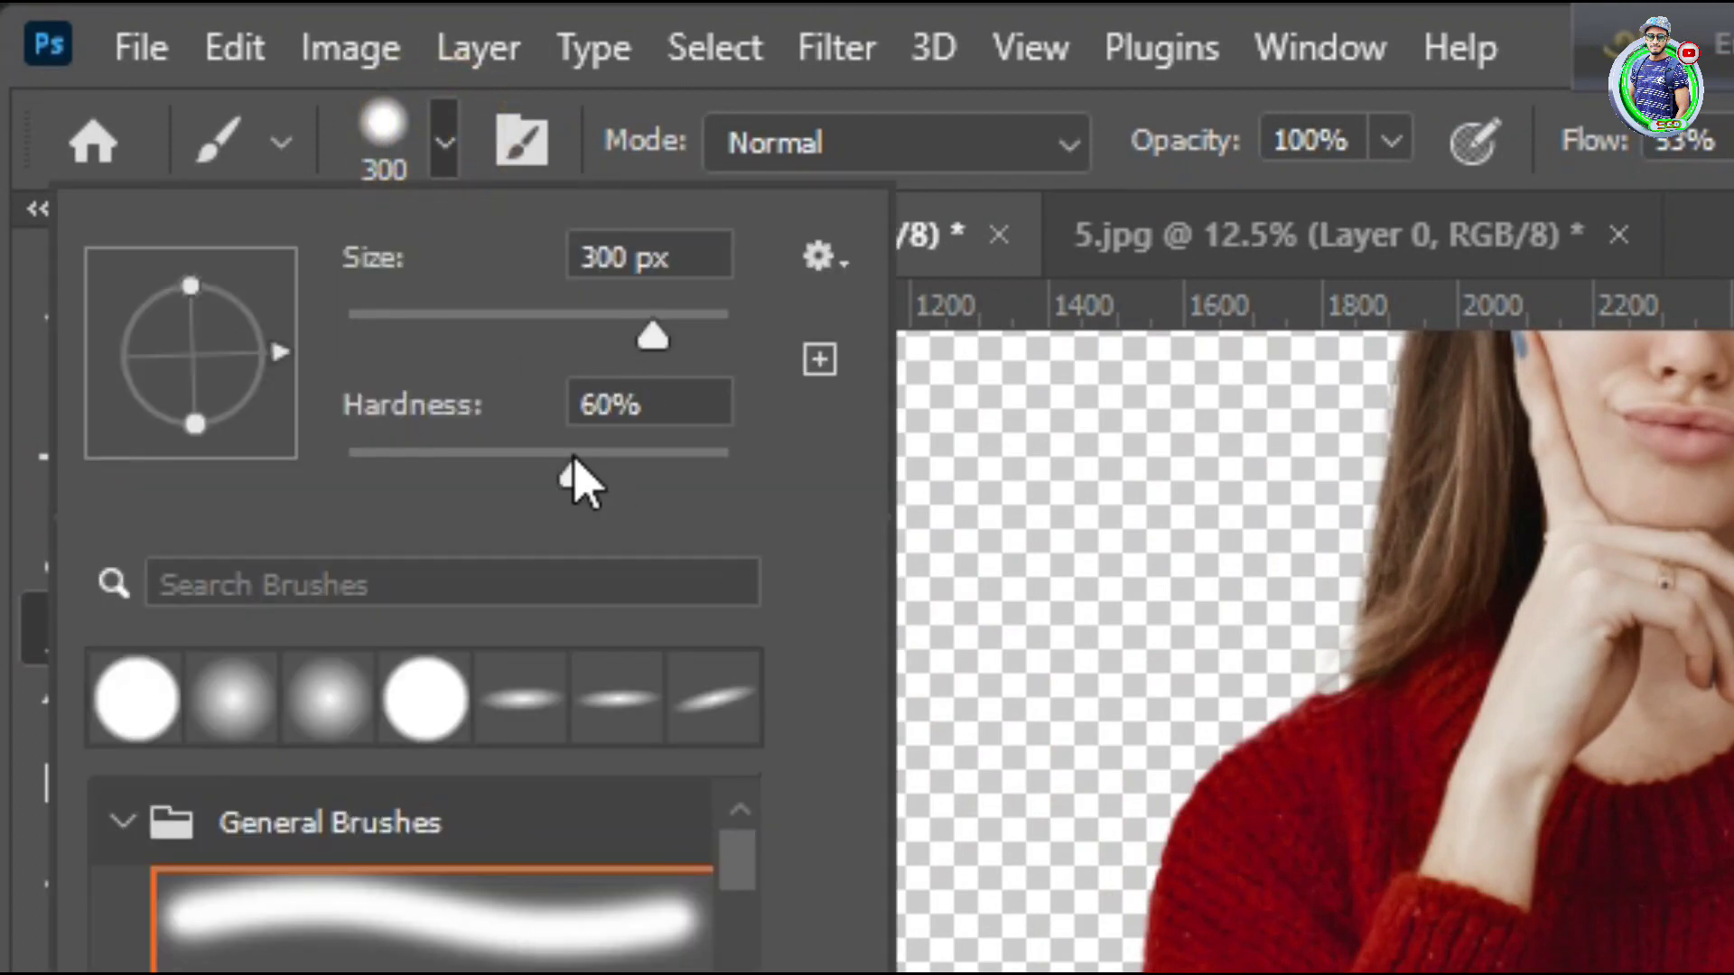
{"action": "left_click_drag", "start_coordinate": [750, 492], "coordinate": [750, 492]}
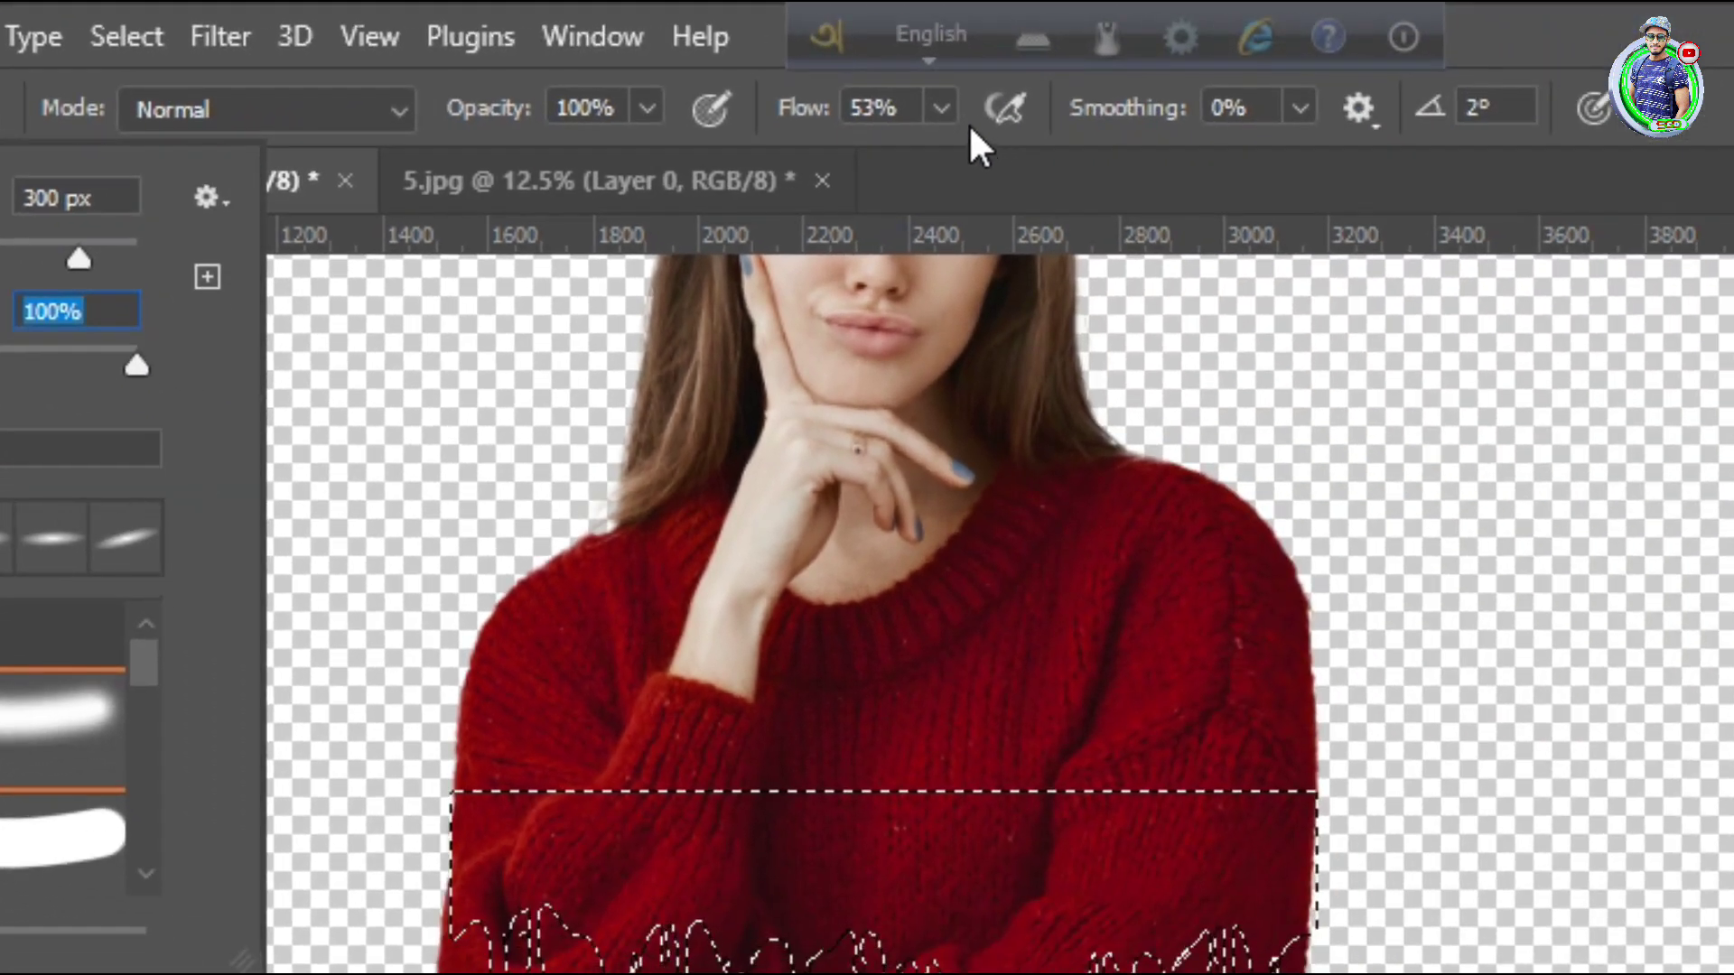
{"action": "left_click_drag", "start_coordinate": [790, 126], "coordinate": [963, 135]}
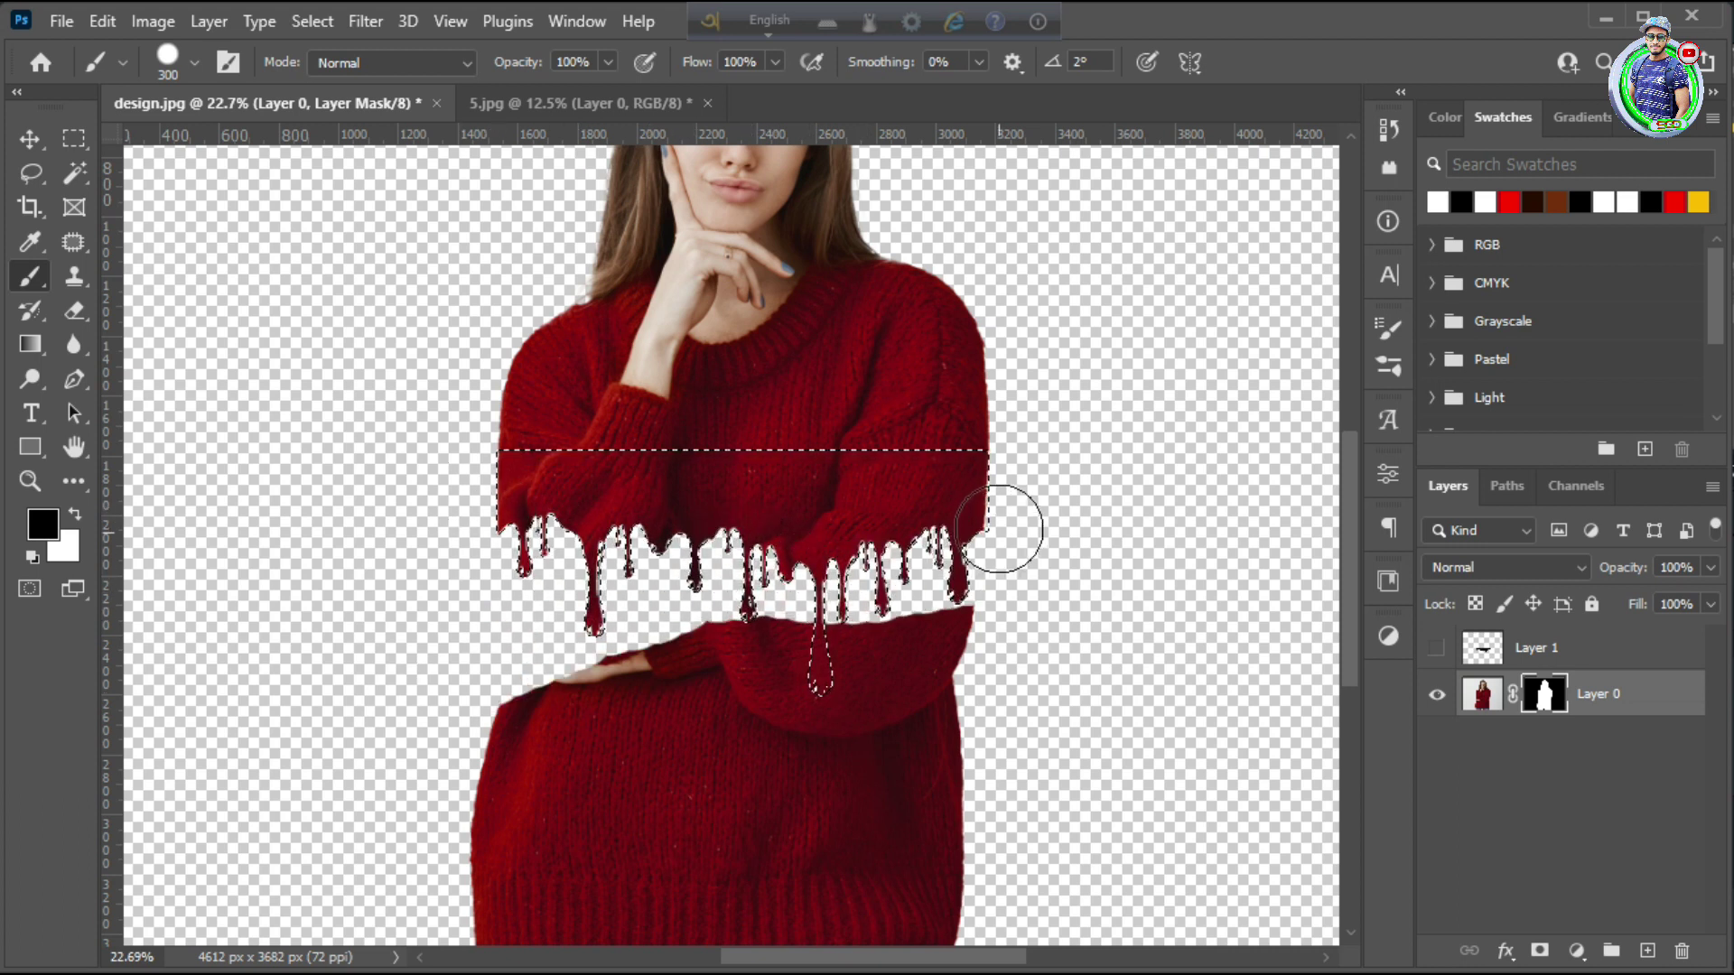
- Paint black on the mask below the drips, deselect, and zoom in on the hem
{"action": "mouse_move", "coordinate": [962, 658]}
{"action": "left_mouse_down"}
{"action": "mouse_move", "coordinate": [530, 696]}
{"action": "mouse_move", "coordinate": [1033, 789]}
{"action": "mouse_move", "coordinate": [491, 793]}
{"action": "mouse_move", "coordinate": [697, 897]}
{"action": "mouse_move", "coordinate": [482, 912]}
{"action": "left_mouse_up"}
{"action": "scroll", "coordinate": [1034, 789], "scroll_direction": "down", "scroll_amount": 3}
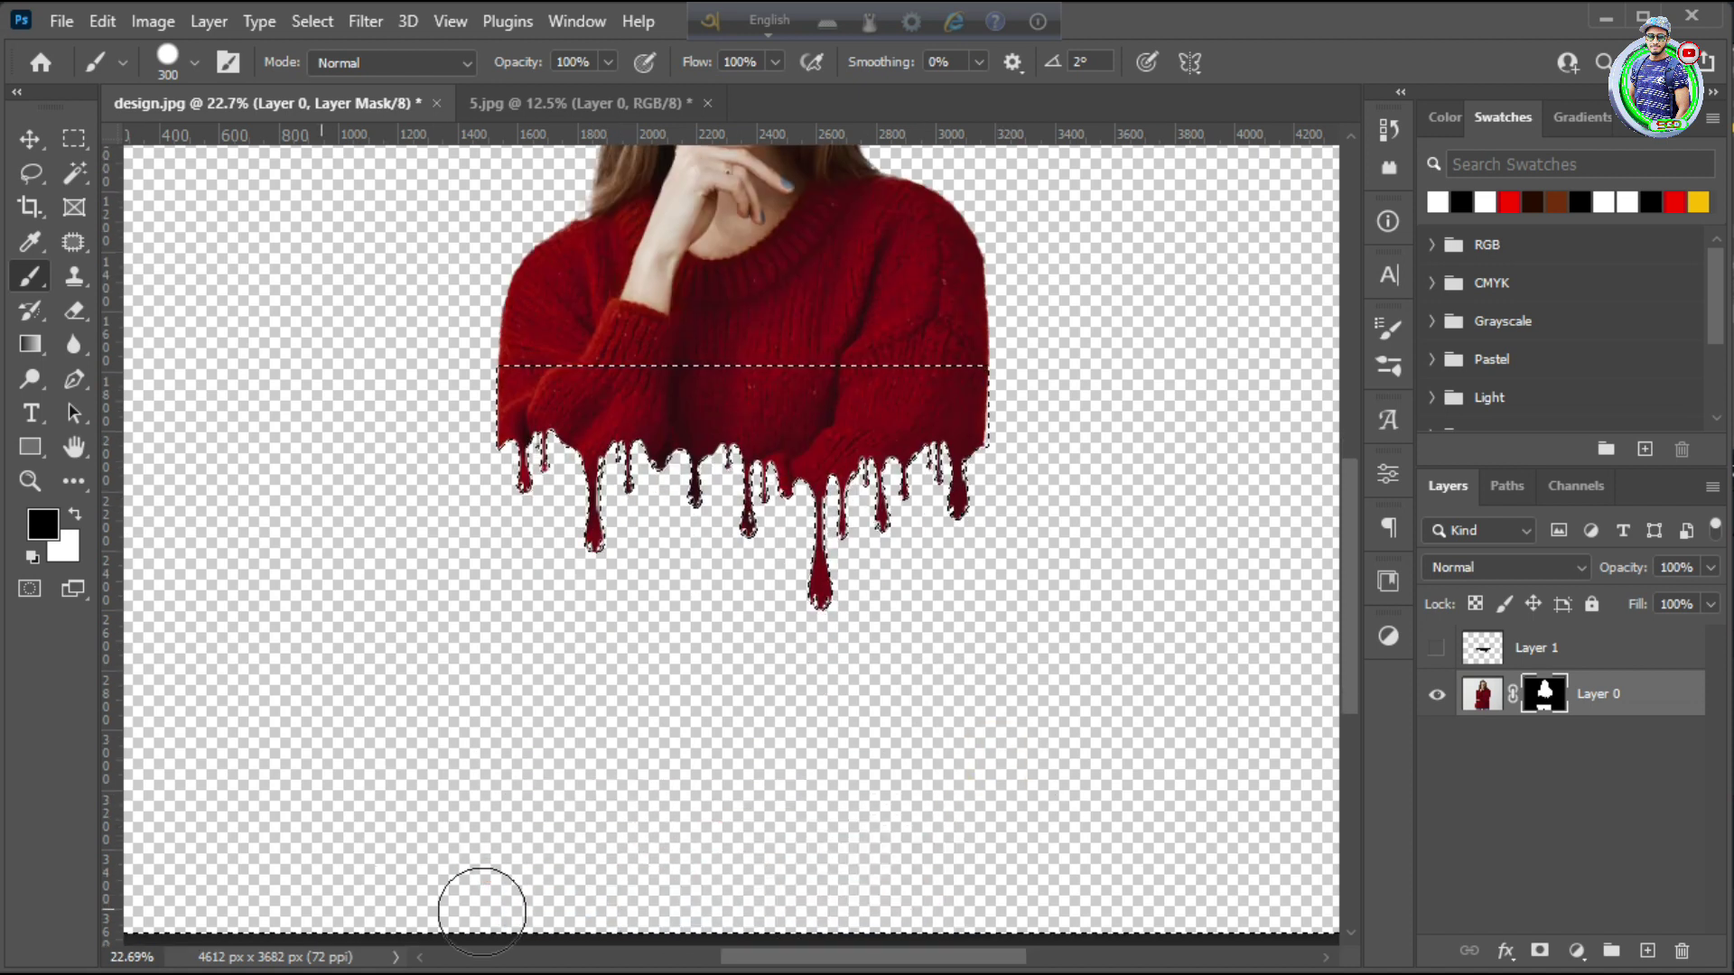
{"action": "key", "text": "z"}
{"action": "mouse_move", "coordinate": [767, 579]}
{"action": "left_mouse_down"}
{"action": "mouse_move", "coordinate": [793, 588]}
{"action": "mouse_move", "coordinate": [777, 586]}
{"action": "left_mouse_up"}
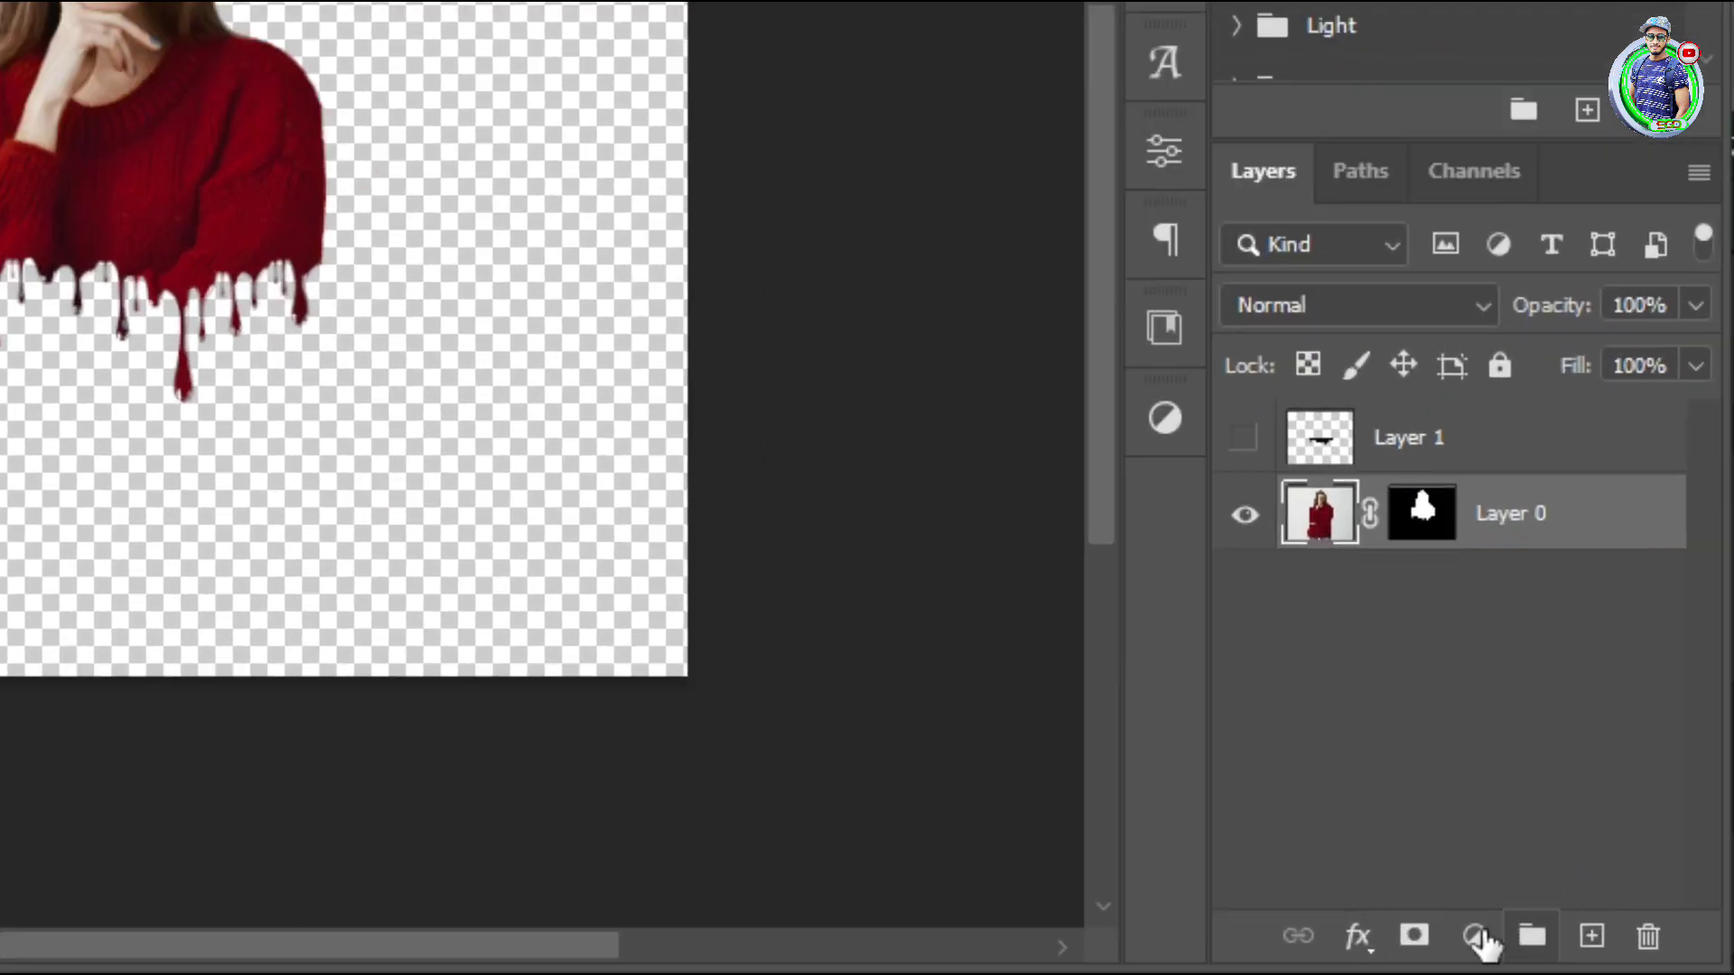
- Add a Gradient fill layer from the Layers panel's fill and adjustment menu
{"action": "left_click", "coordinate": [1577, 950]}
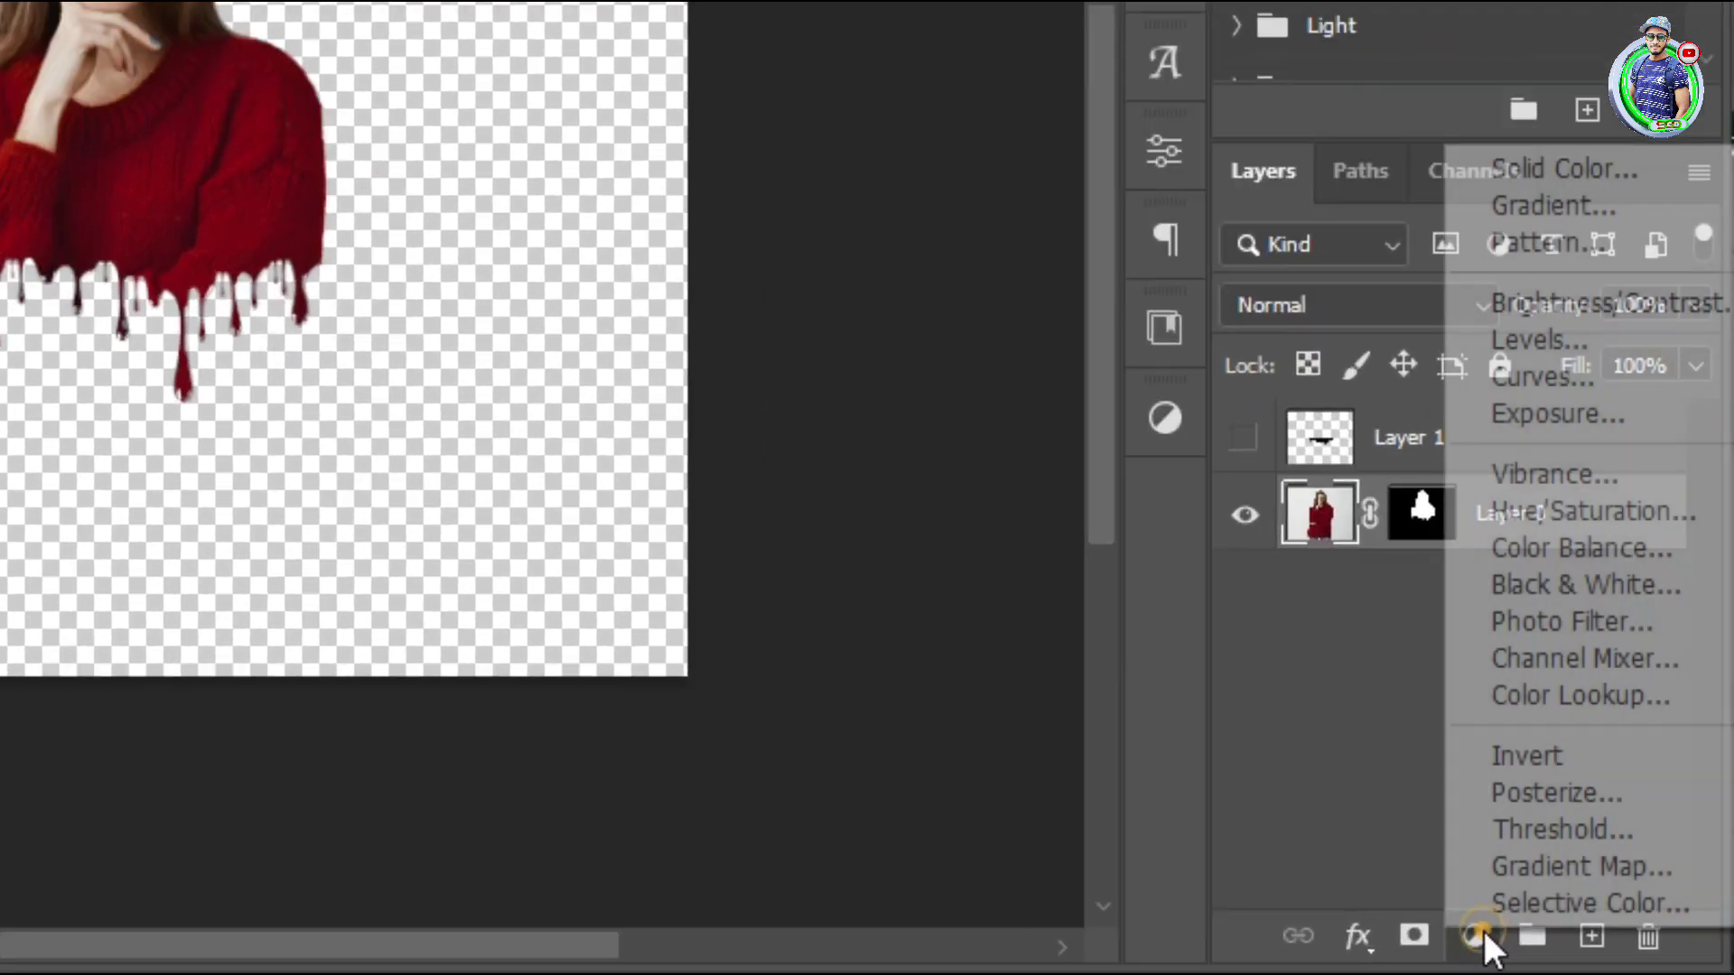
{"action": "left_click", "coordinate": [1544, 207]}
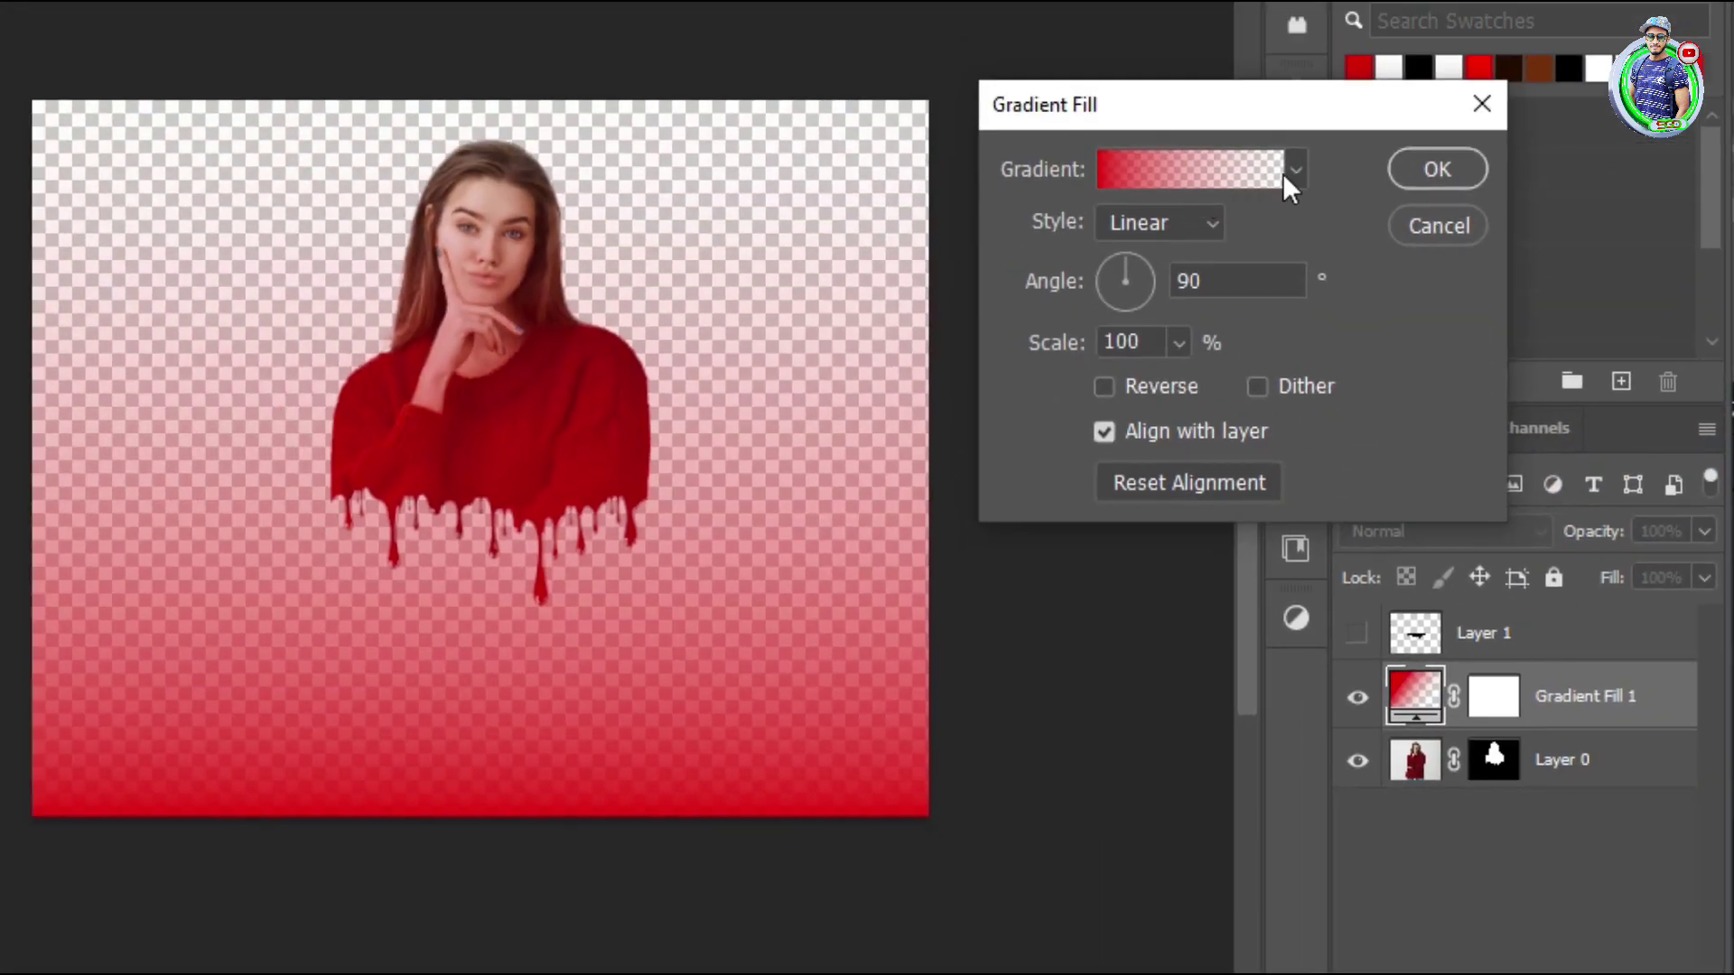
- Configure a reversed radial gradient with the red-to-white Basics preset at 155% scale
{"action": "left_click", "coordinate": [1292, 172]}
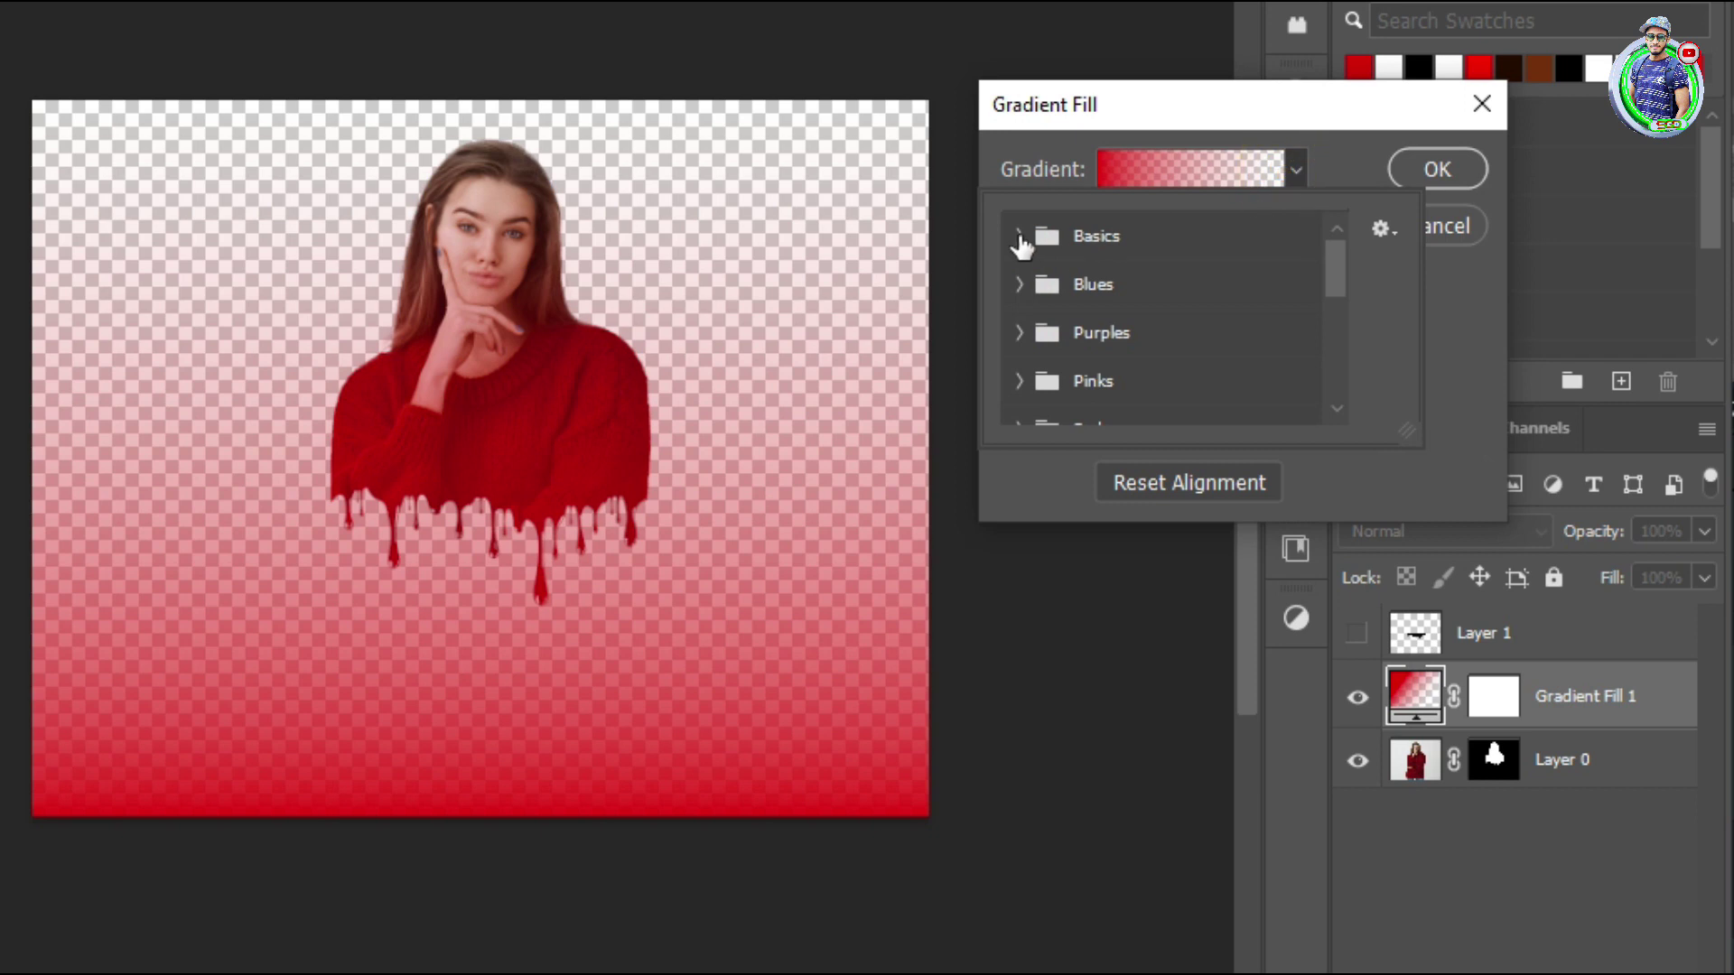
{"action": "left_click", "coordinate": [1021, 238]}
{"action": "left_click", "coordinate": [1052, 287]}
{"action": "left_click", "coordinate": [1298, 166]}
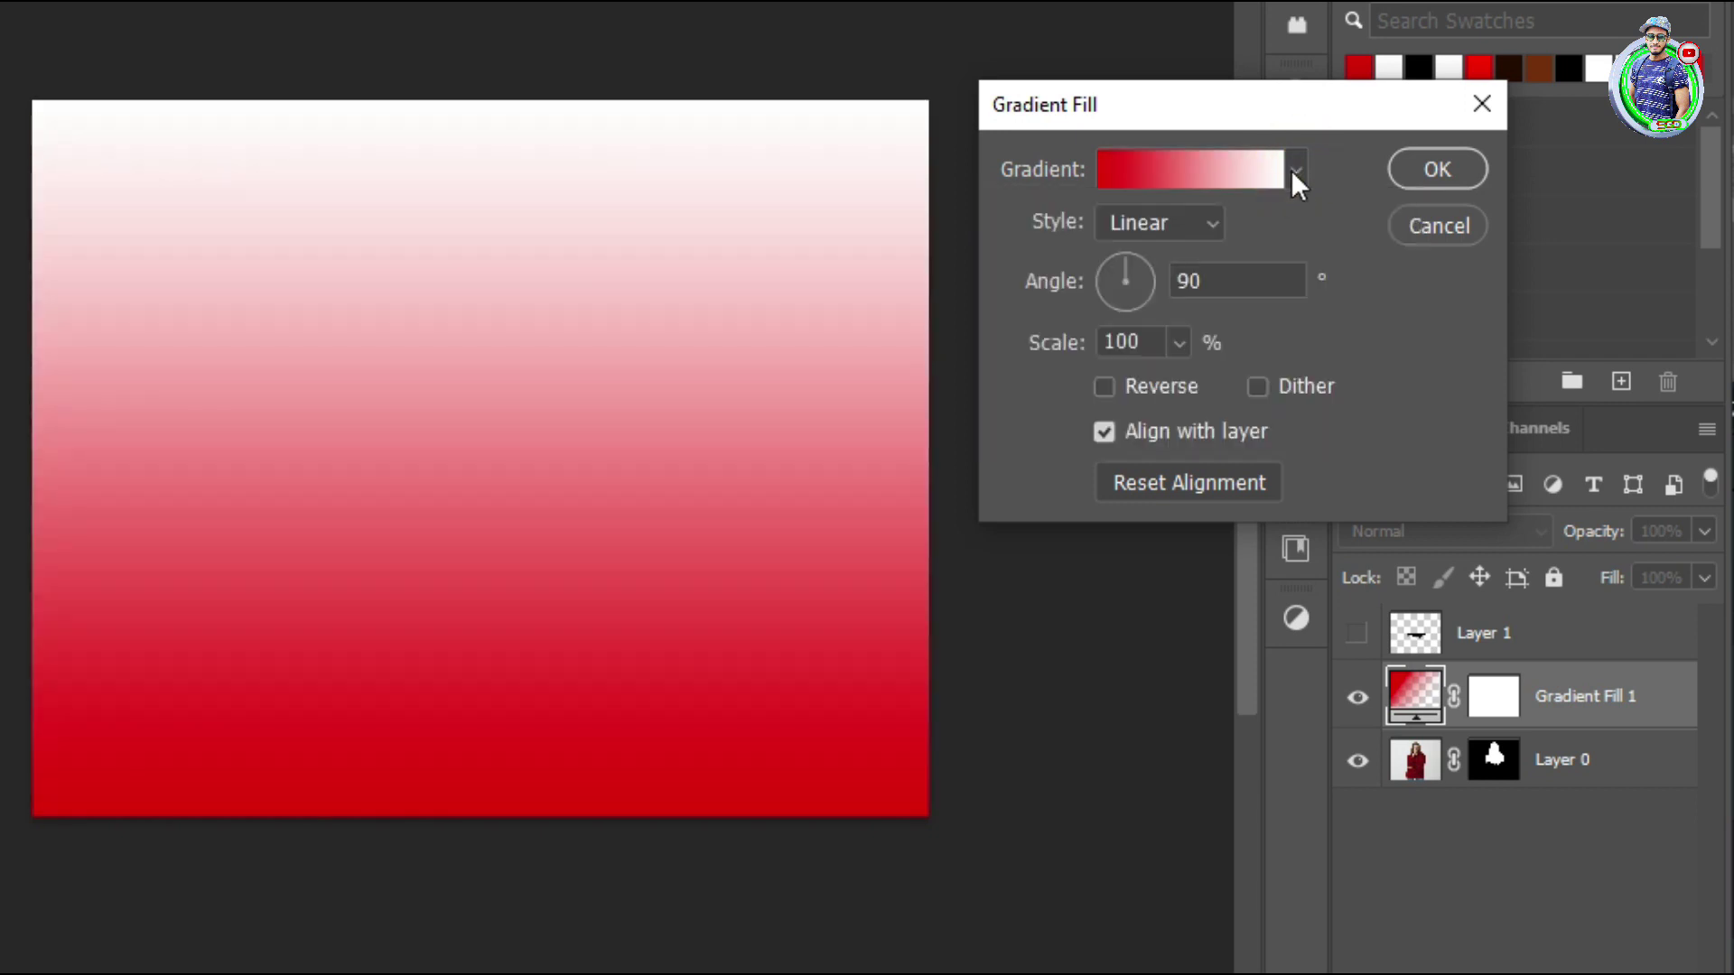
{"action": "left_click", "coordinate": [1206, 224]}
{"action": "left_click", "coordinate": [1160, 284]}
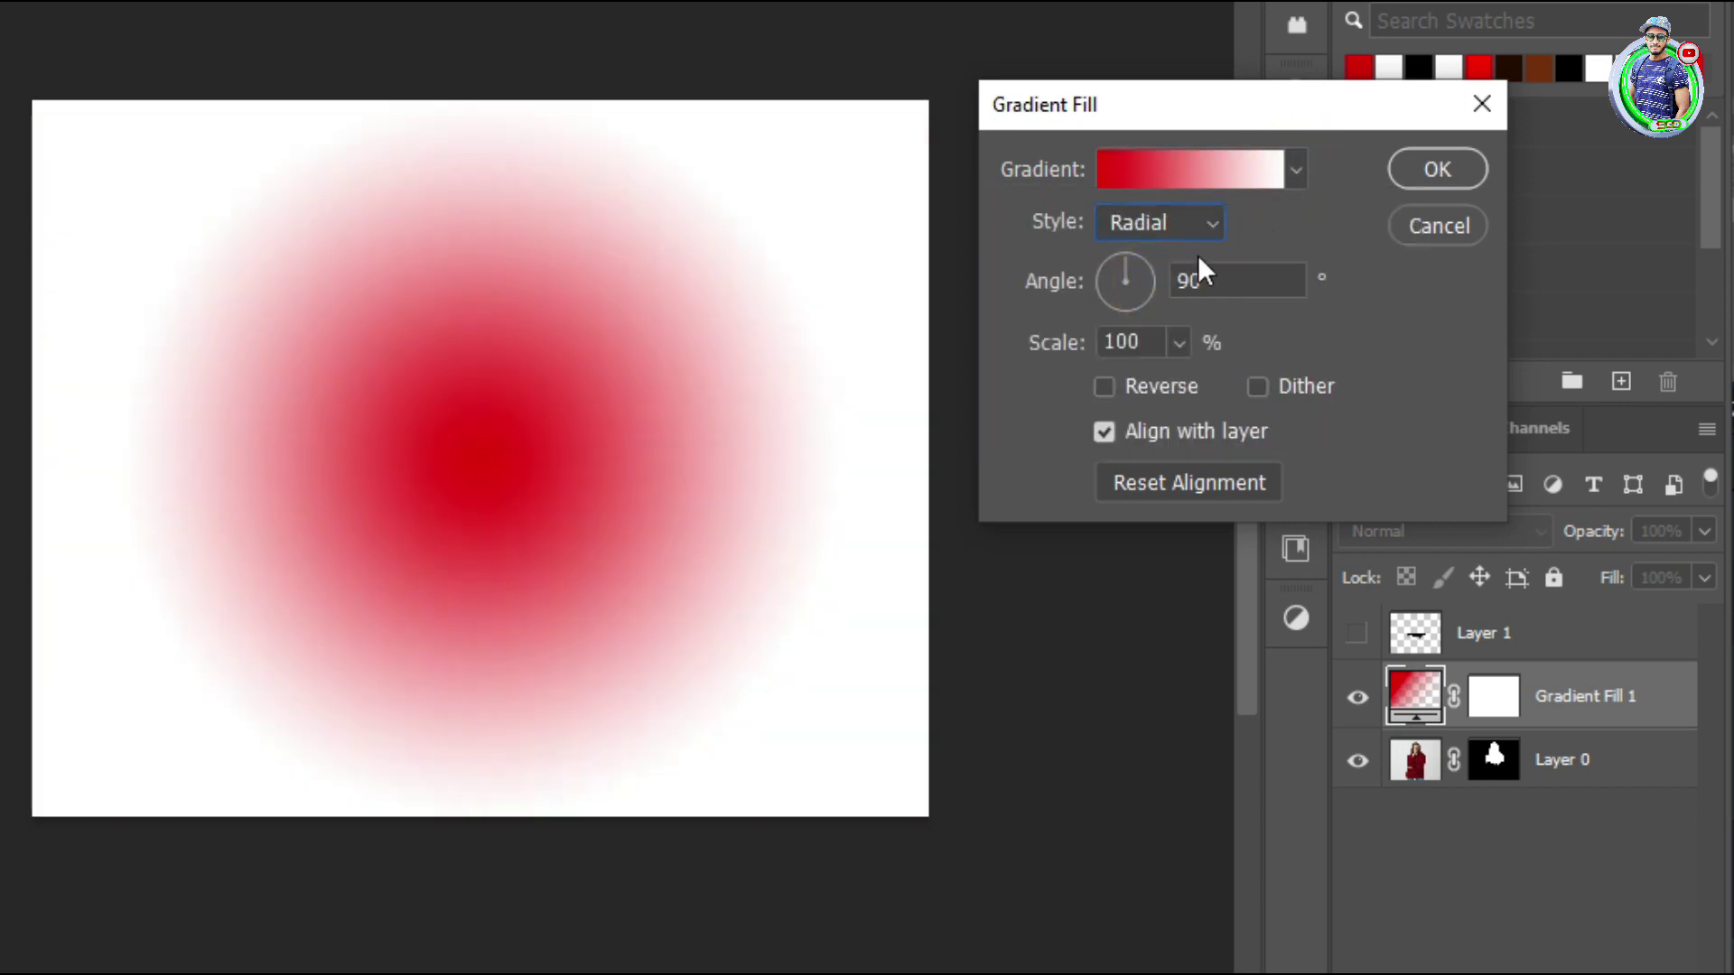
{"action": "left_click", "coordinate": [1104, 386]}
{"action": "left_click", "coordinate": [1180, 343]}
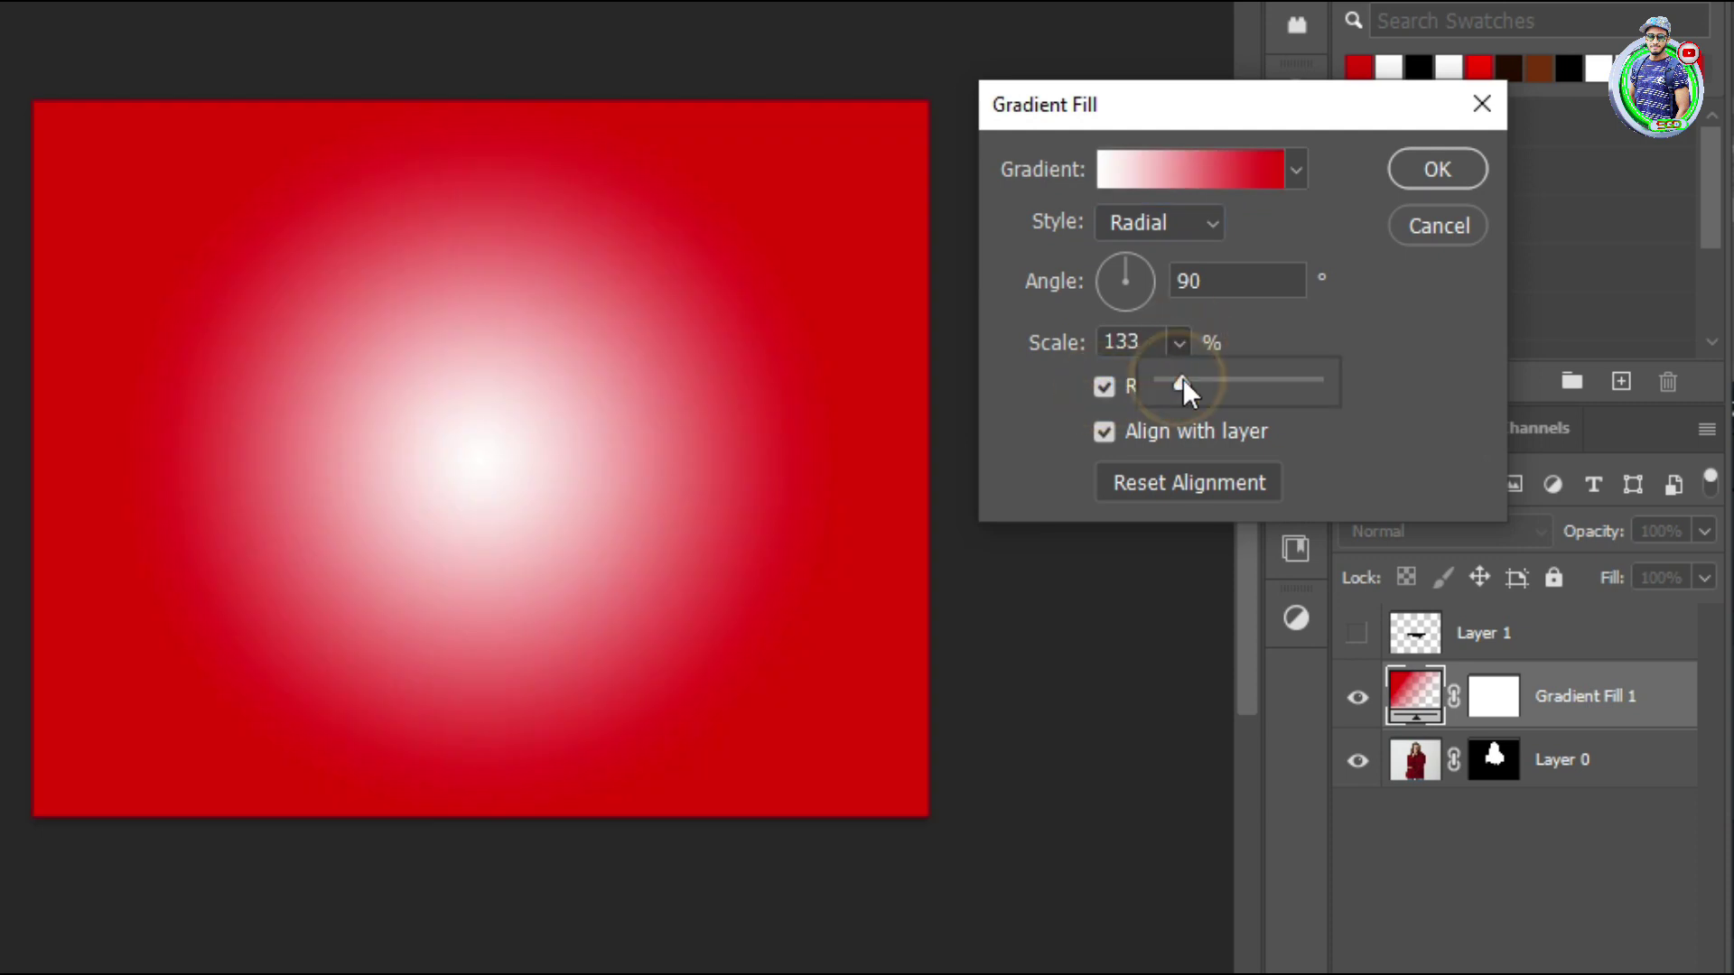
{"action": "left_click_drag", "start_coordinate": [1183, 378], "coordinate": [1185, 378]}
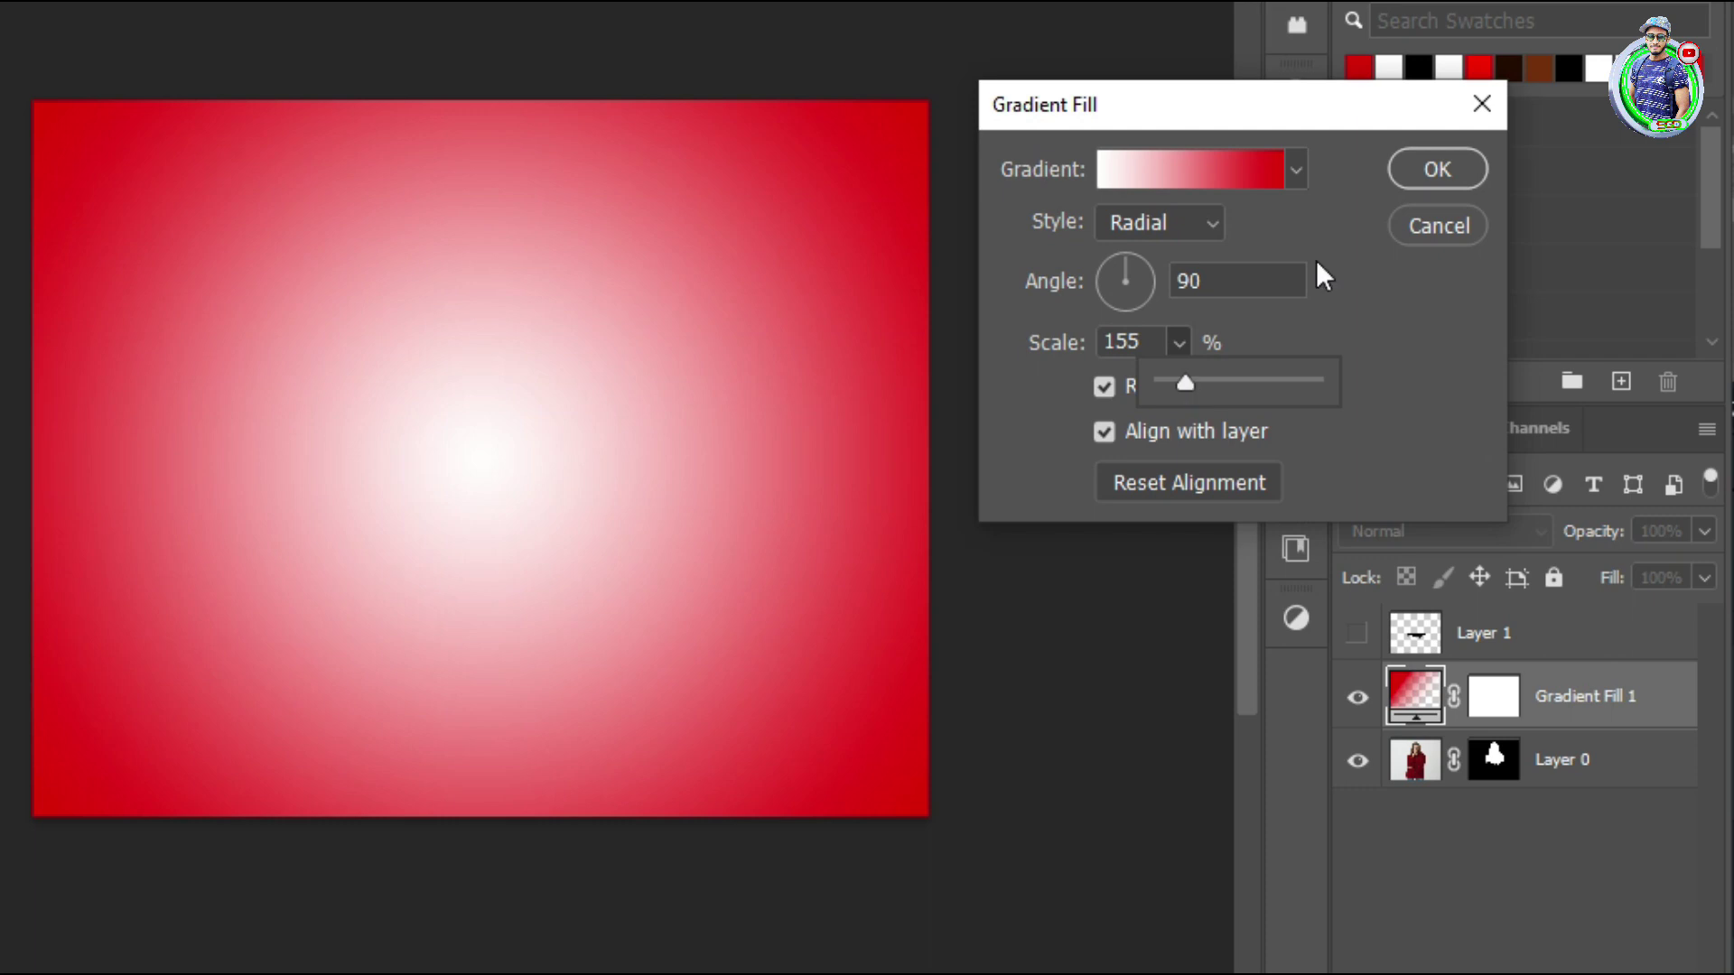
{"action": "left_click", "coordinate": [1436, 169]}
- Move Gradient Fill 1 below Layer 0 and reduce its scale to 144%
{"action": "left_click_drag", "start_coordinate": [1641, 718], "coordinate": [1642, 810]}
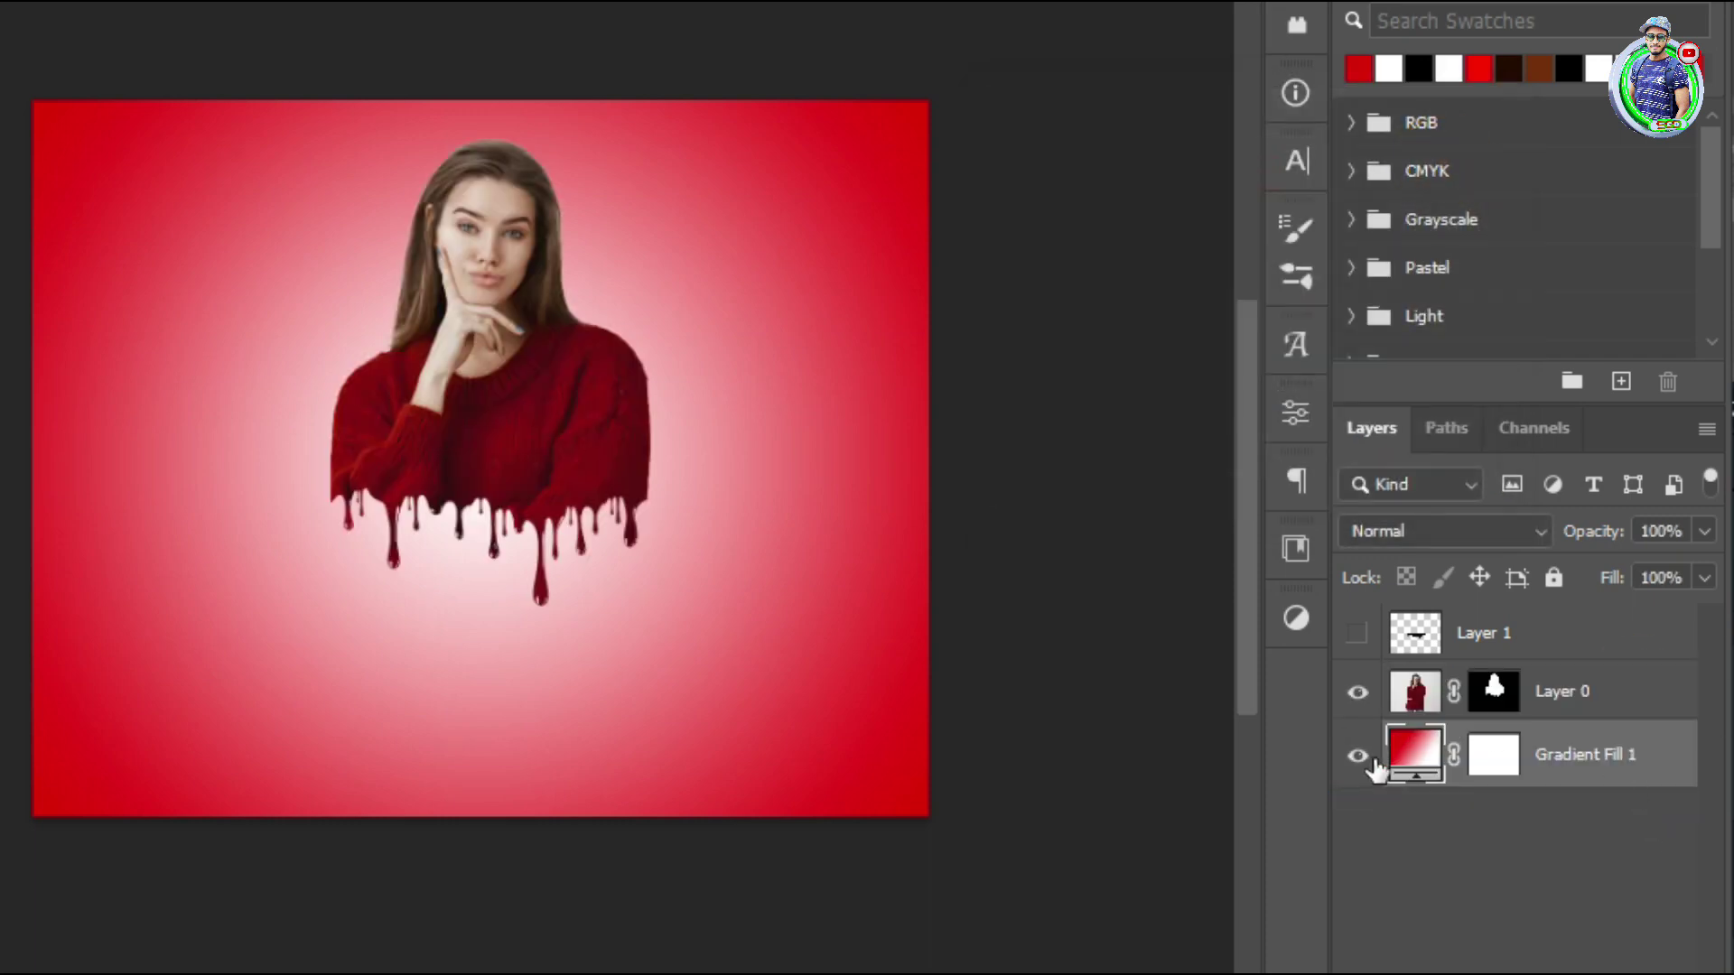
{"action": "double_click", "coordinate": [1411, 763]}
{"action": "left_click", "coordinate": [1178, 343]}
{"action": "left_click_drag", "start_coordinate": [1176, 382], "coordinate": [1176, 386]}
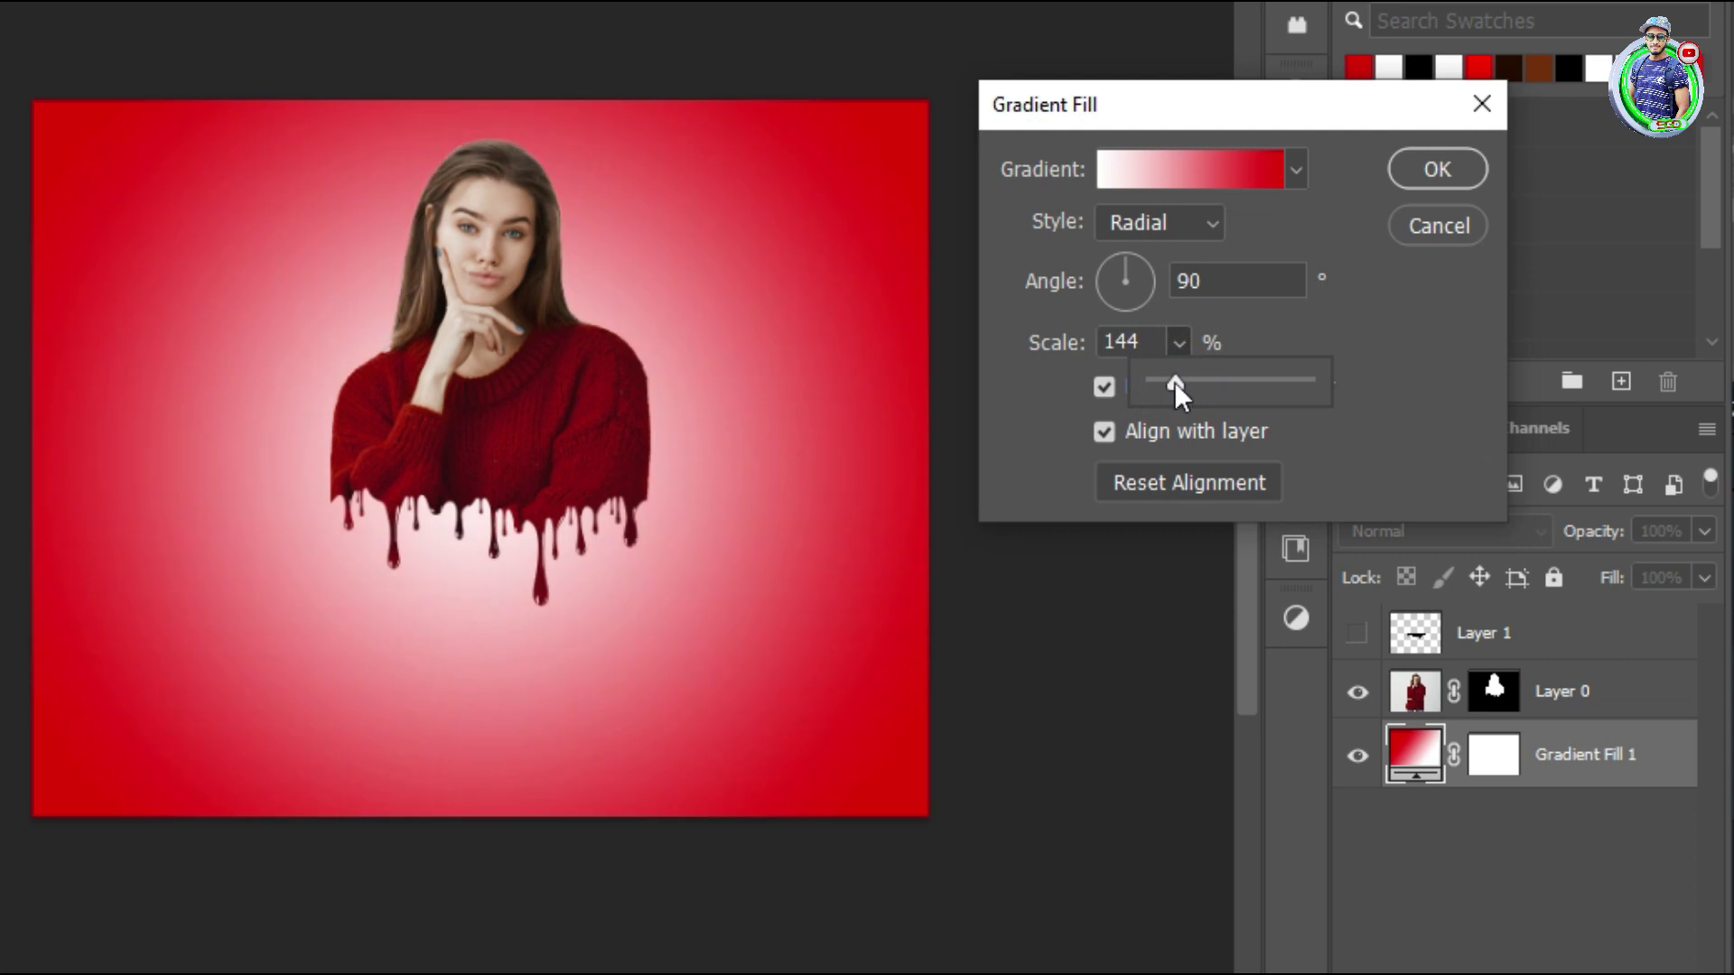
{"action": "left_click", "coordinate": [1174, 341]}
{"action": "left_click", "coordinate": [1427, 170]}
- Resize the woman's layer from its top edge, then reconfirm the gradient fill settings
{"action": "left_click", "coordinate": [1587, 691]}
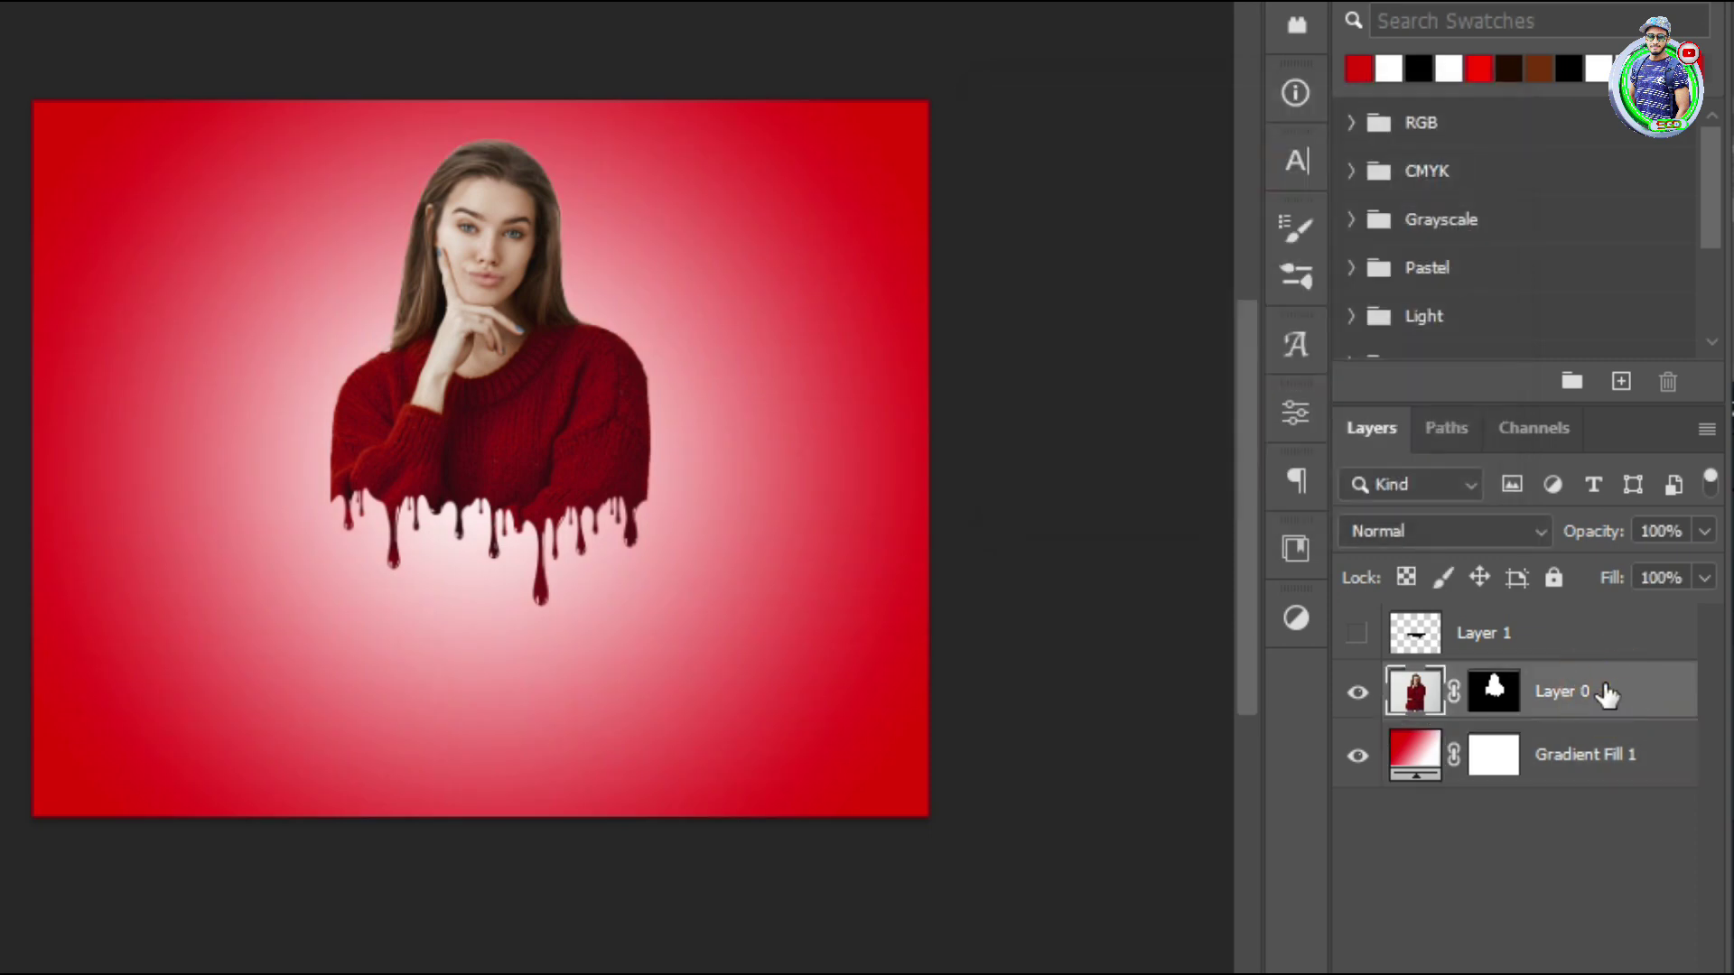
{"action": "key", "text": "ctrl+t"}
{"action": "left_click_drag", "start_coordinate": [519, 88], "coordinate": [506, 255]}
{"action": "key", "text": "Return"}
{"action": "double_click", "coordinate": [1414, 754]}
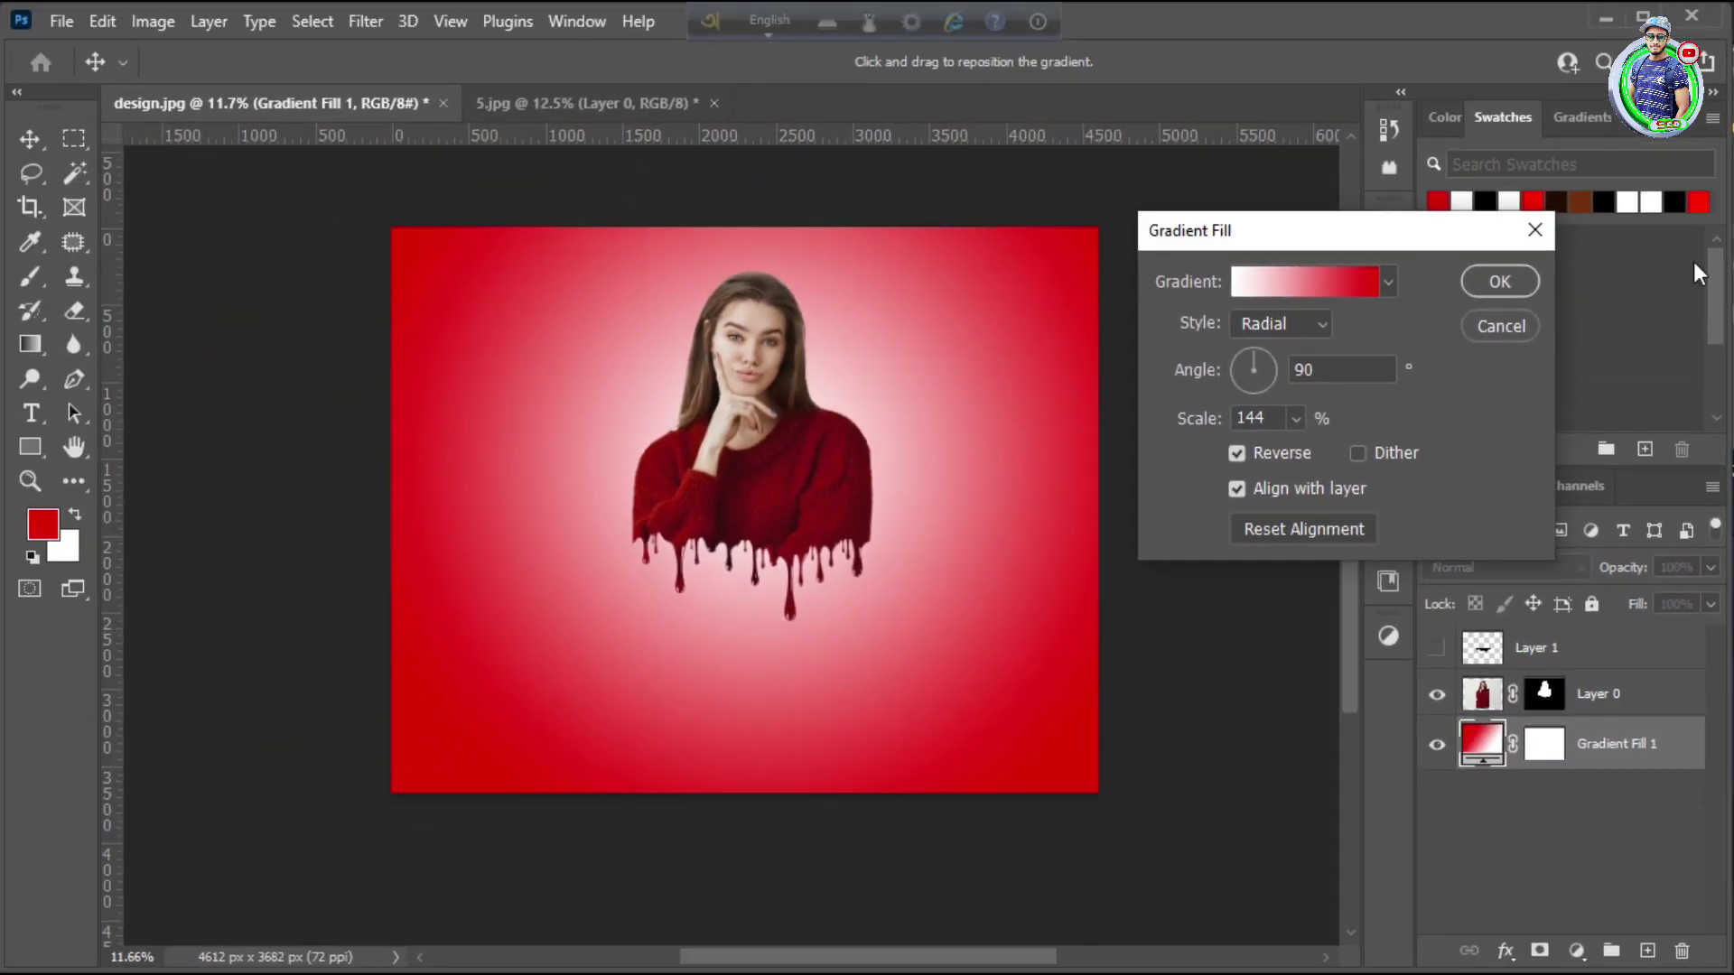
{"action": "left_click", "coordinate": [1500, 281]}
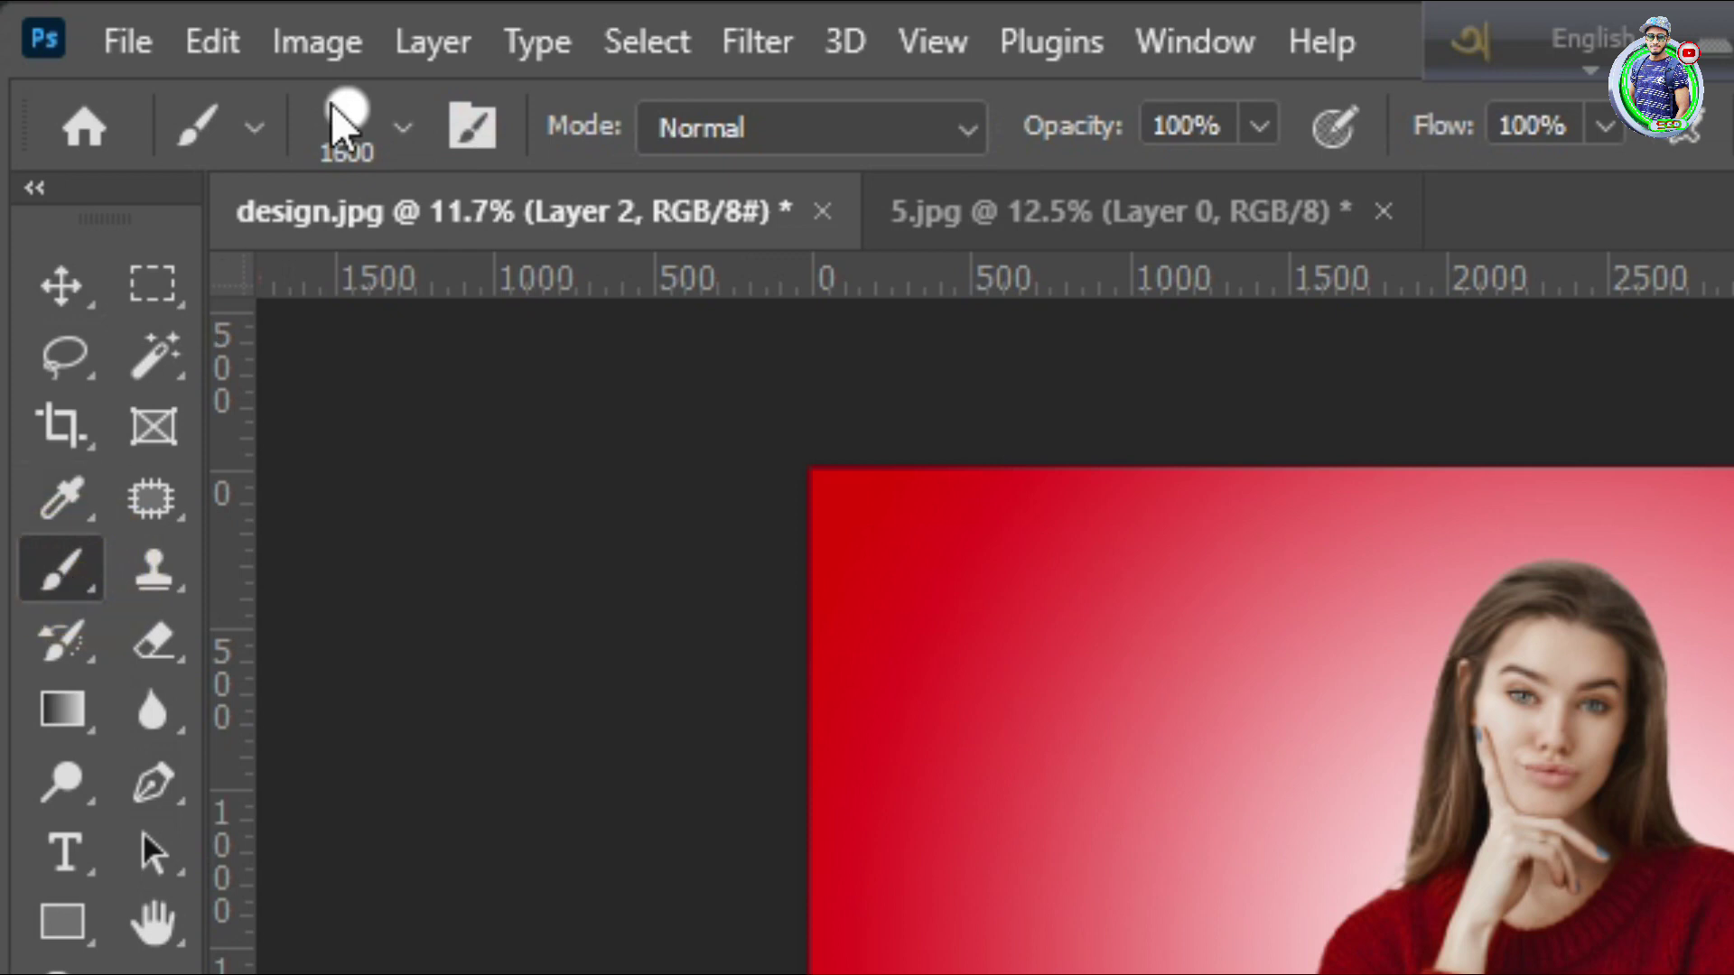
- Set the brush to 0% hardness and sample the sweater's dark red as foreground colour
{"action": "left_click", "coordinate": [343, 118]}
{"action": "left_click_drag", "start_coordinate": [652, 424], "coordinate": [256, 452]}
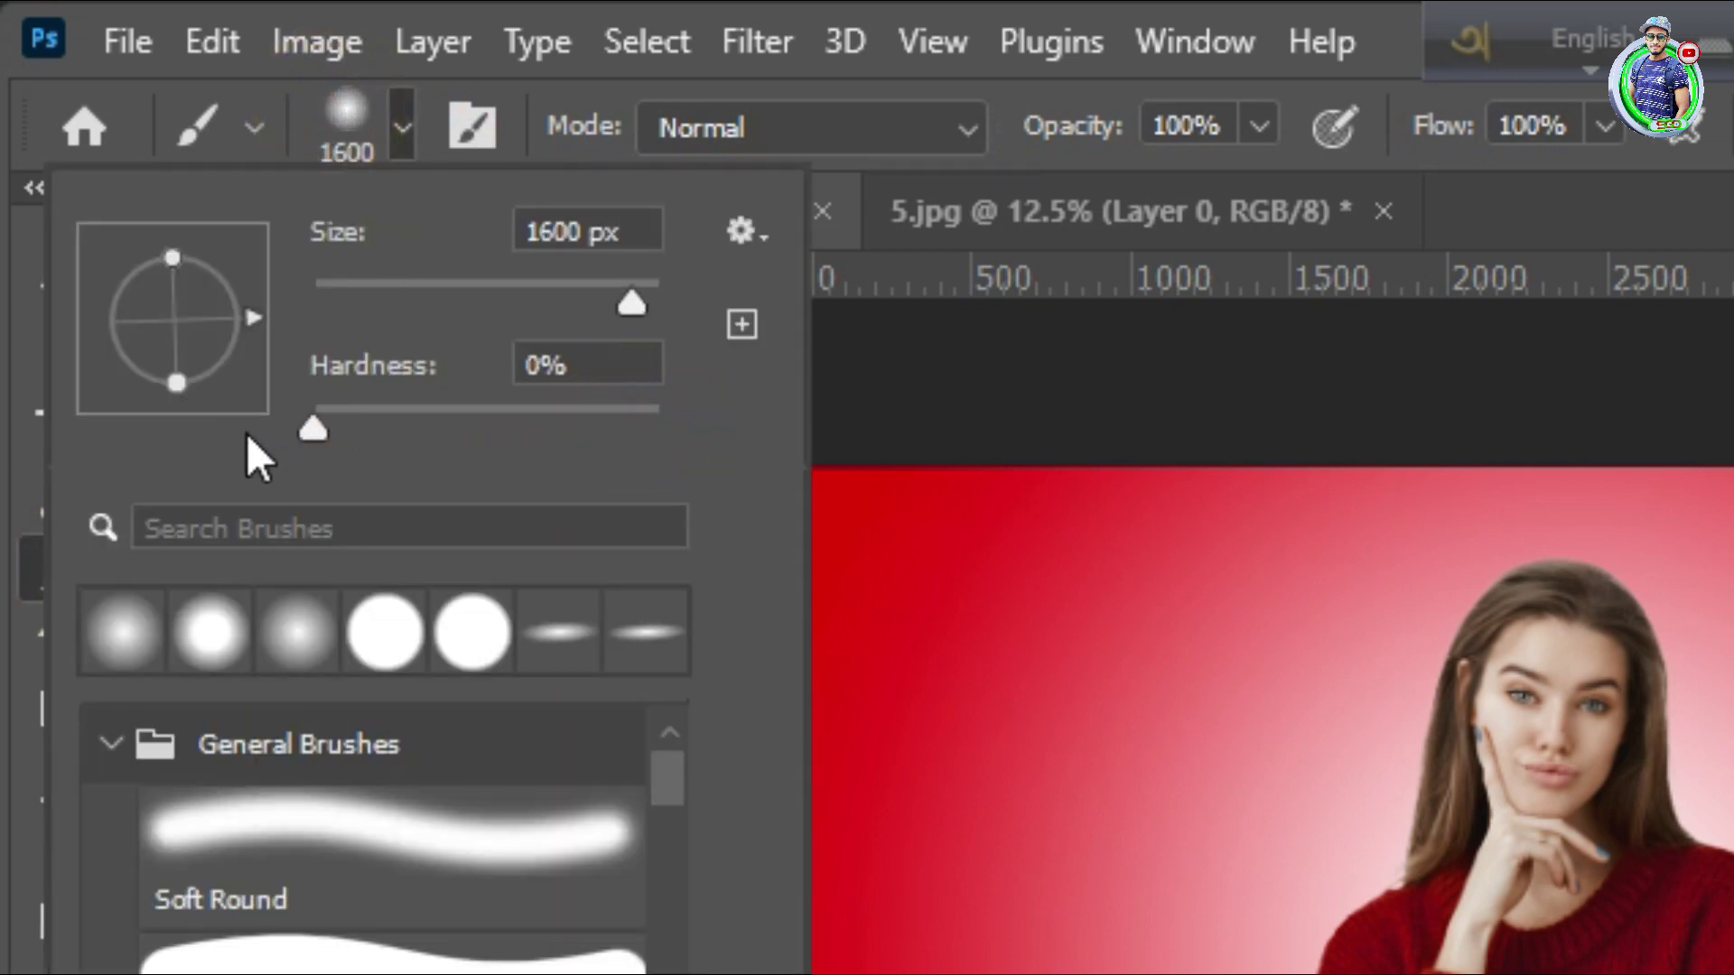
{"action": "left_click", "coordinate": [354, 112]}
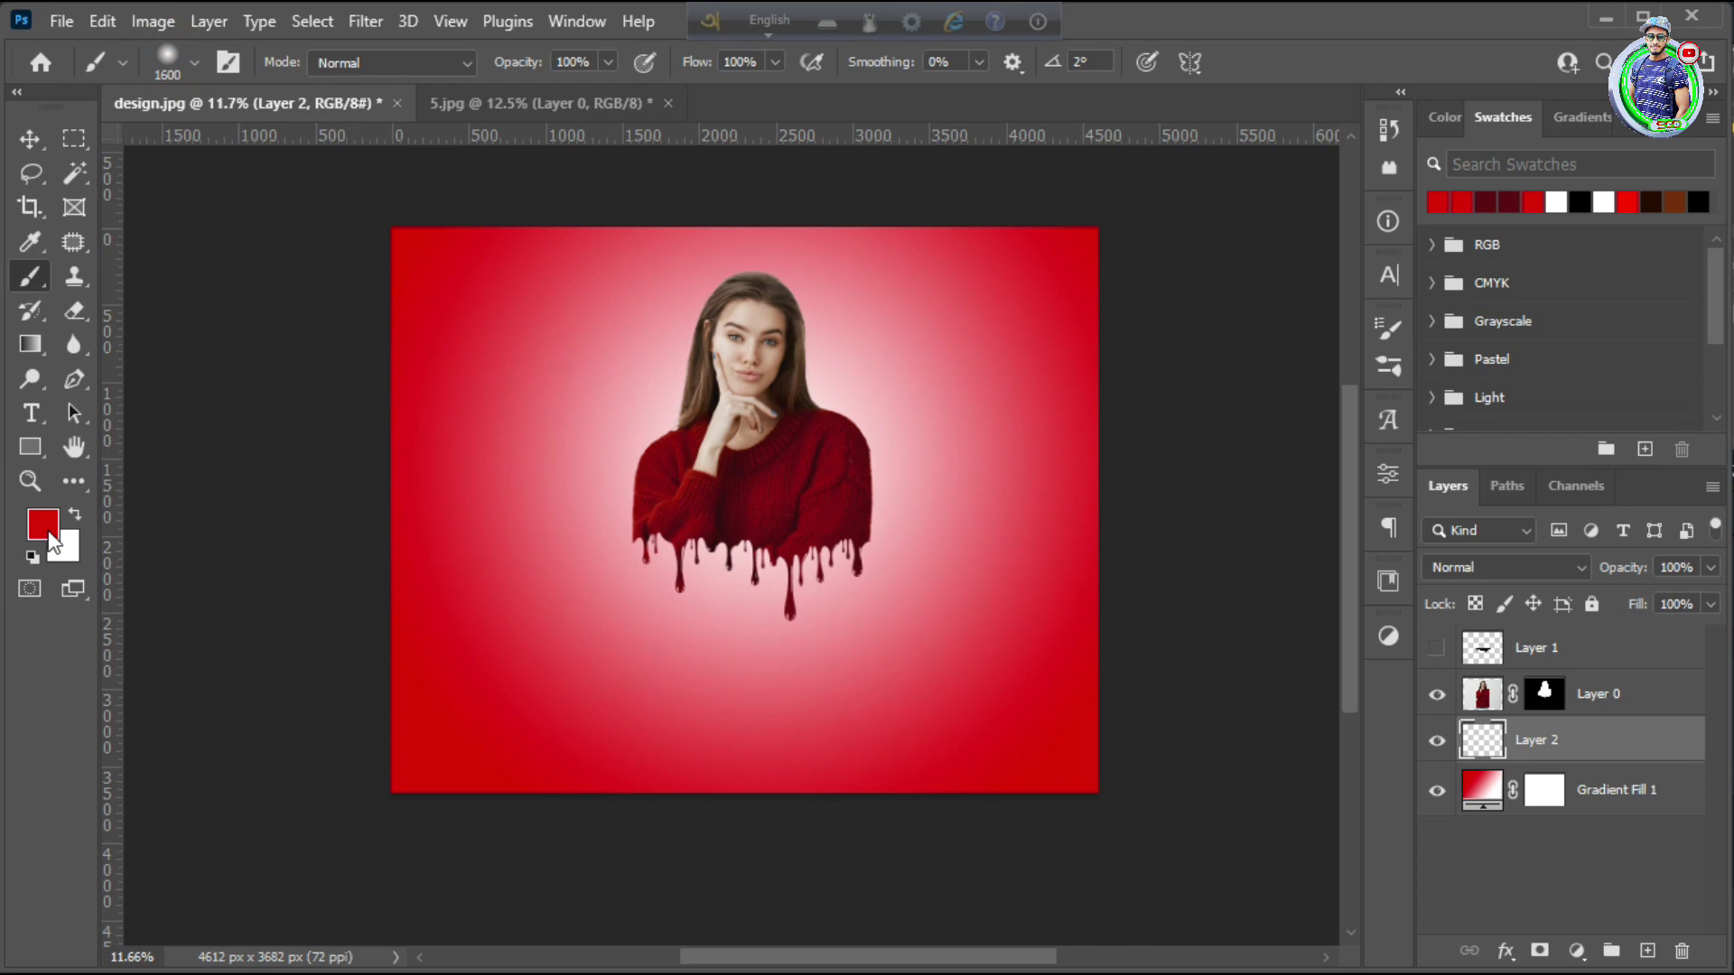
{"action": "left_click", "coordinate": [42, 524]}
{"action": "left_click", "coordinate": [791, 509]}
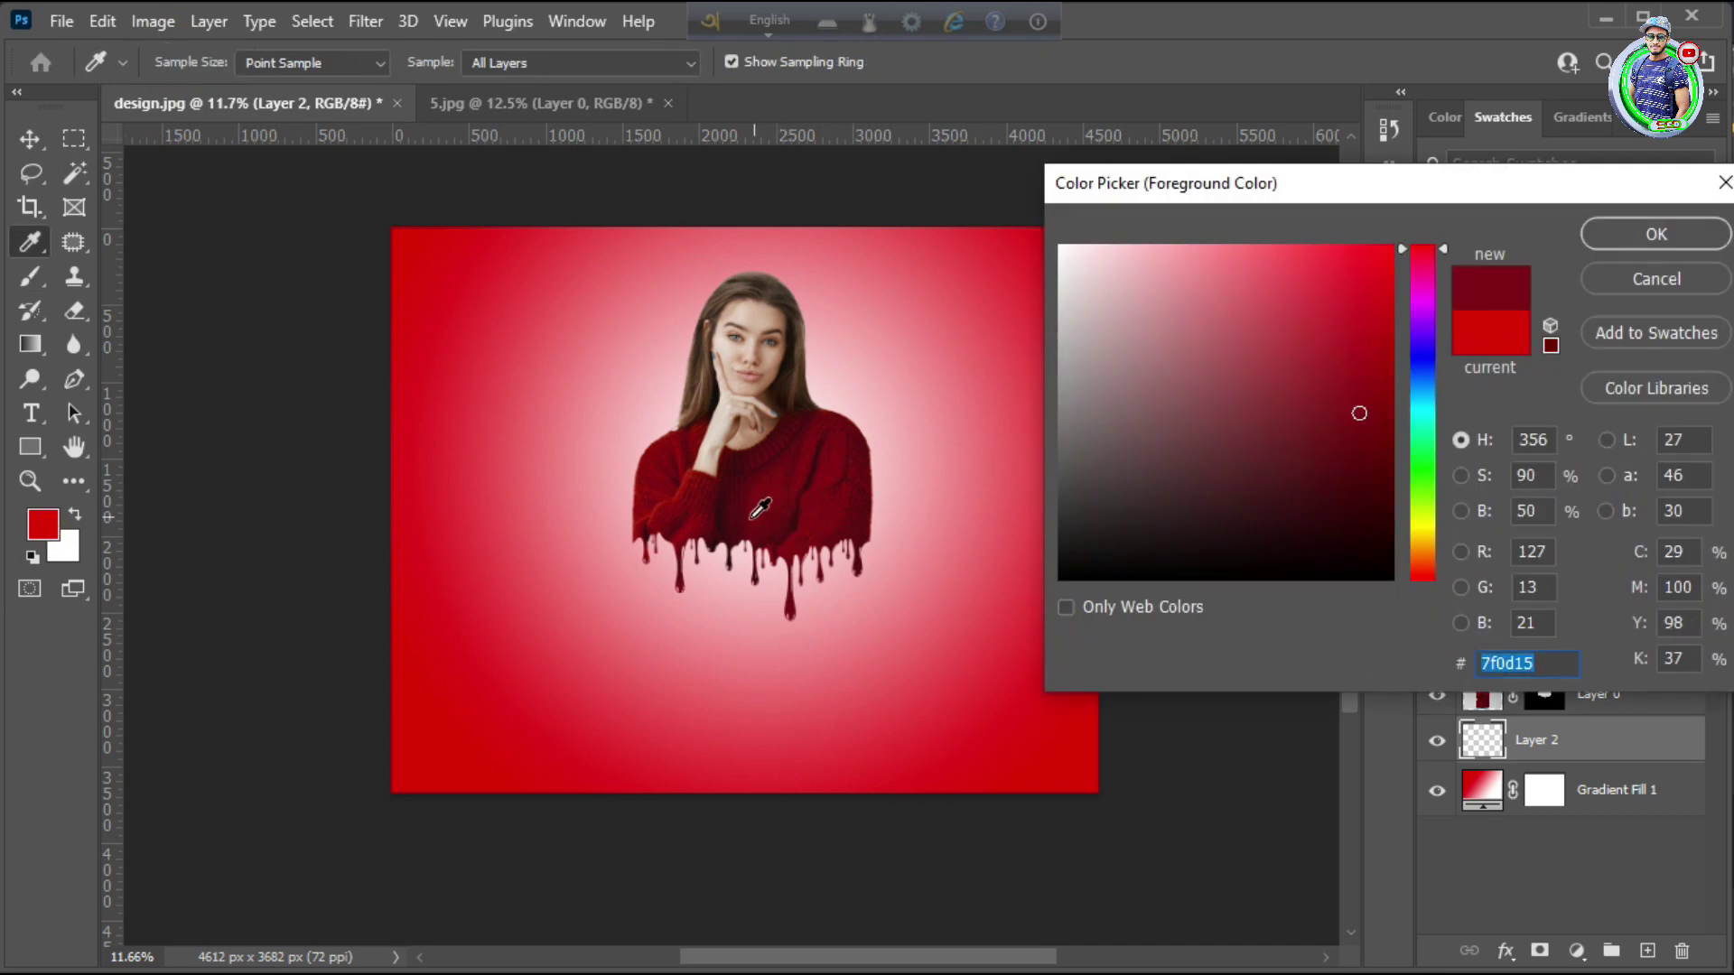
{"action": "left_click", "coordinate": [1656, 234]}
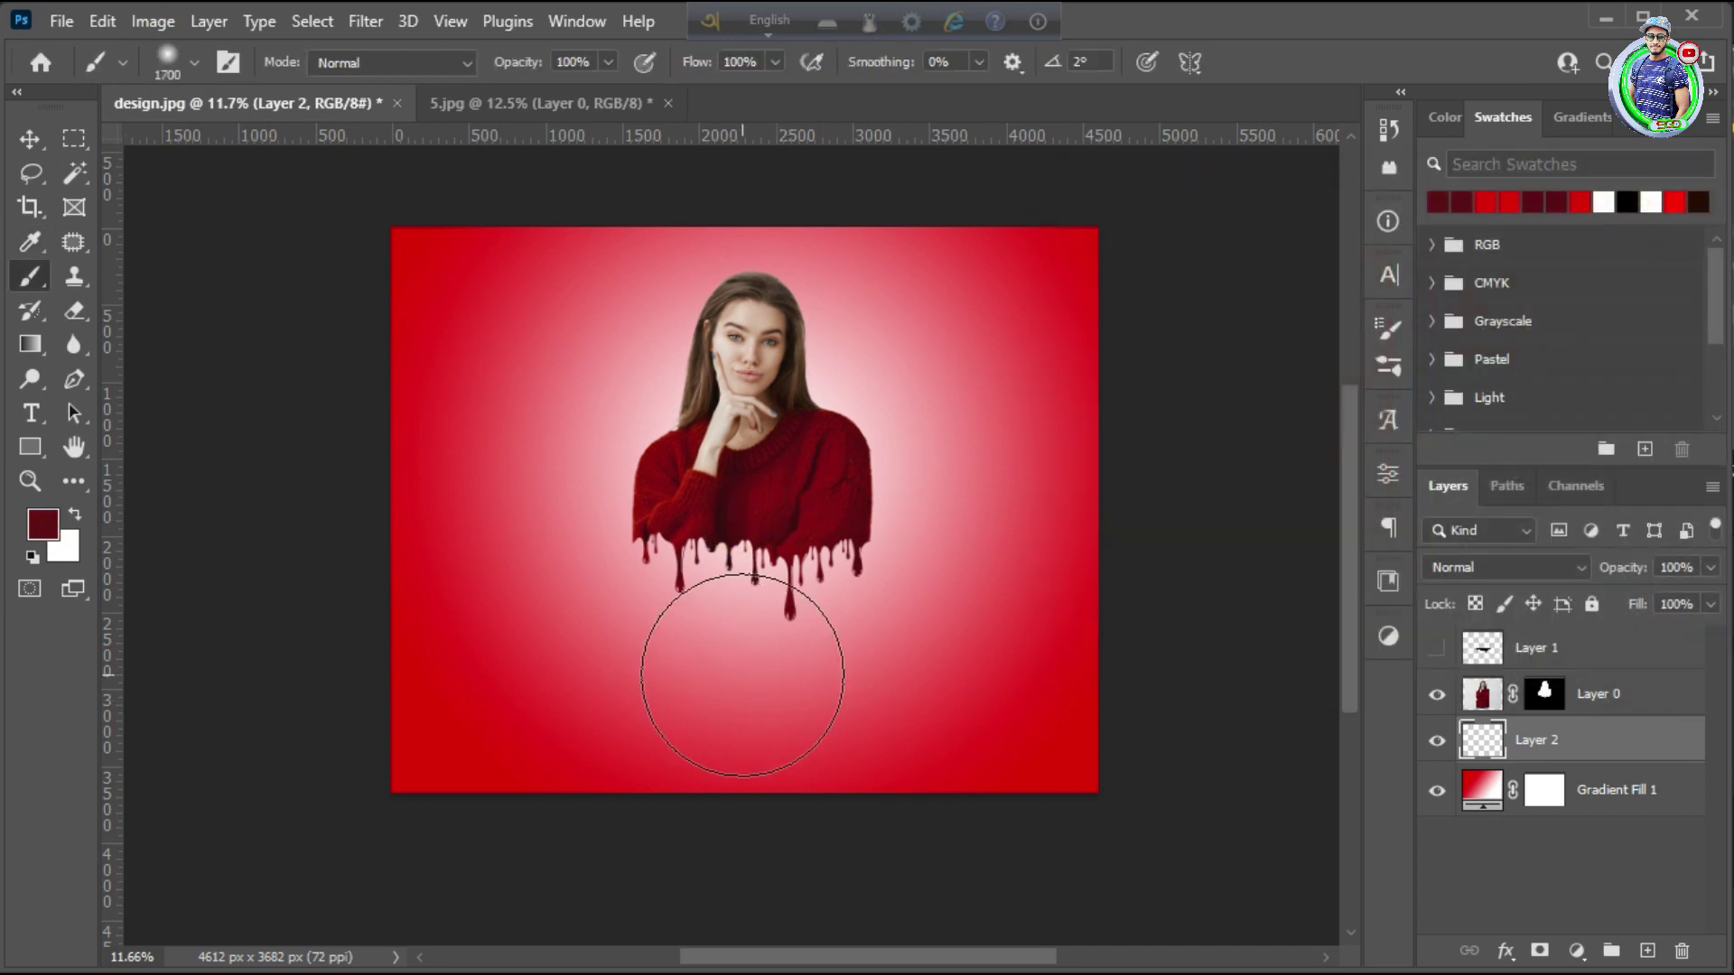
- Paint a soft dark-red blob below the drips and squash it flat into a shadow
{"action": "key", "text": "bracketright"}
{"action": "left_click", "coordinate": [751, 662]}
{"action": "key", "text": "ctrl+t"}
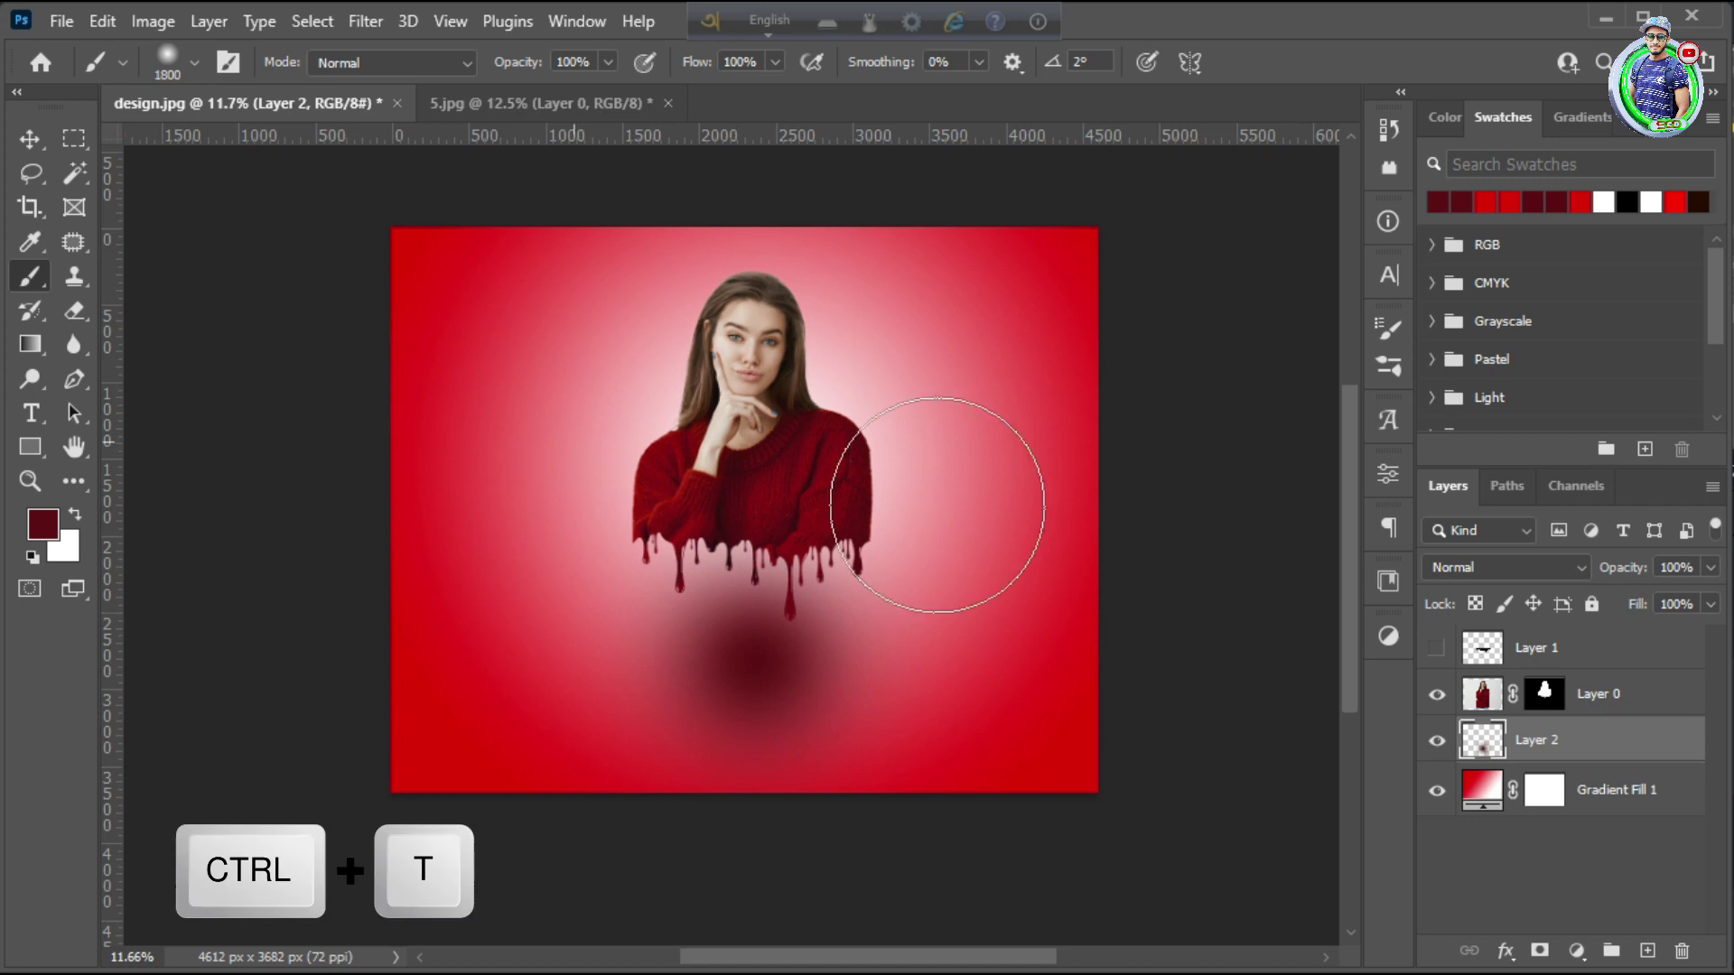
{"action": "left_click_drag", "start_coordinate": [744, 437], "coordinate": [773, 670]}
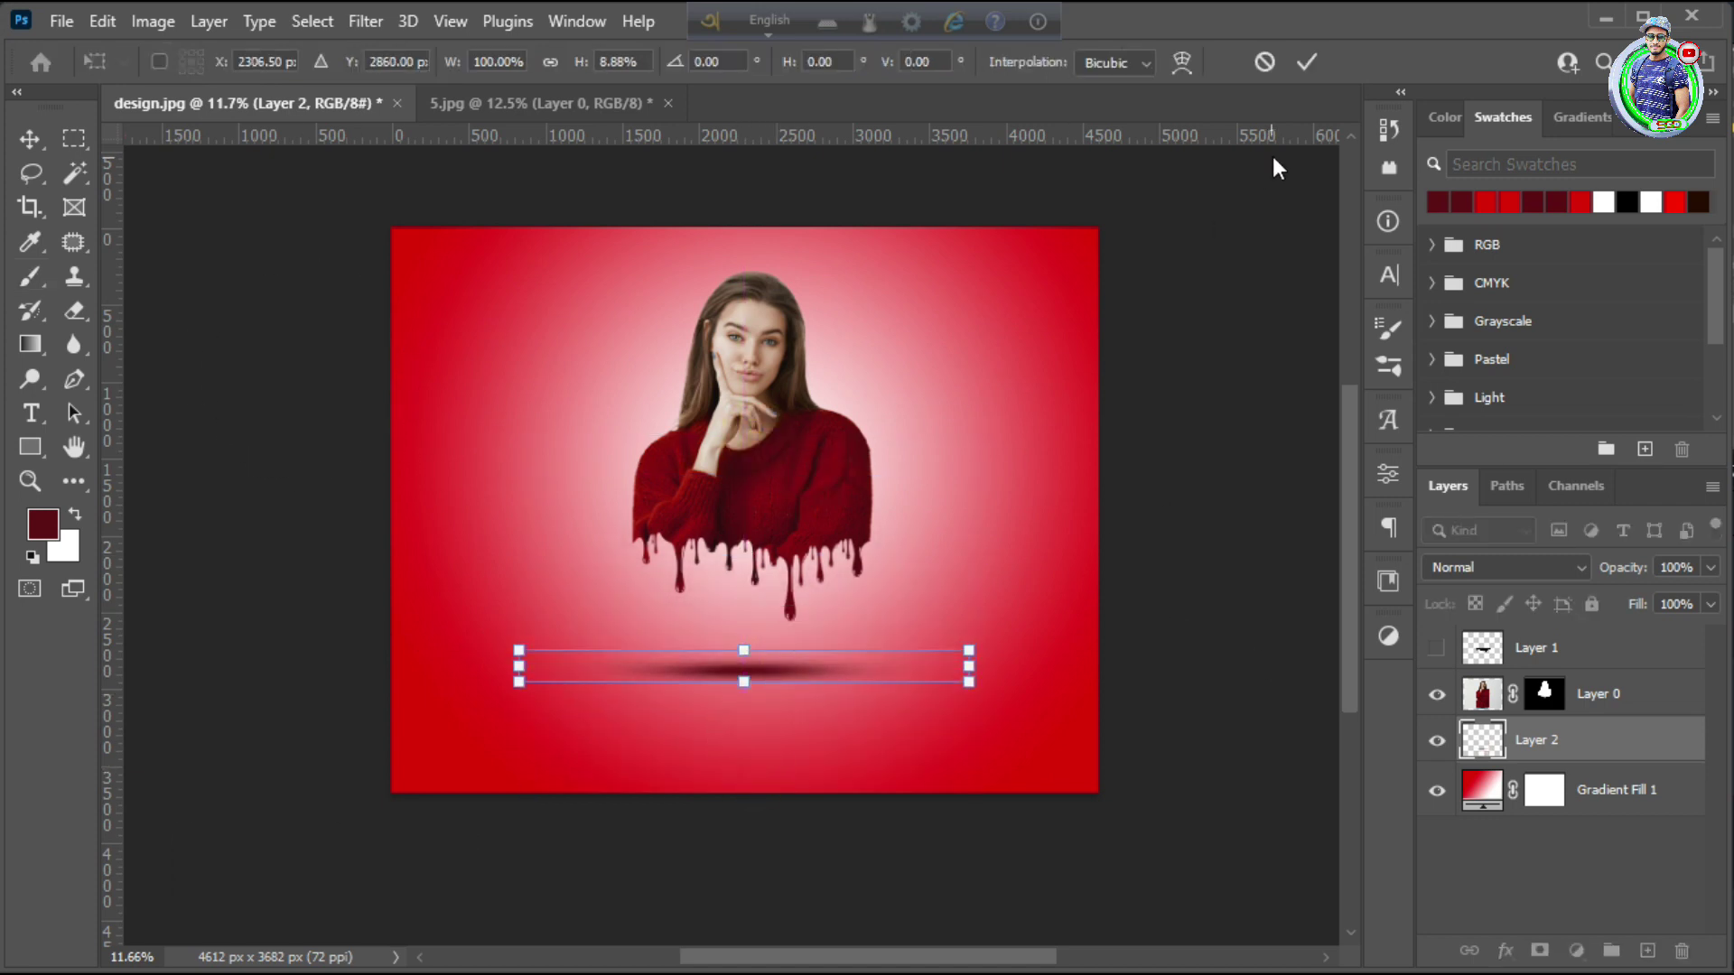
{"action": "left_click", "coordinate": [1307, 61]}
{"action": "key", "text": "b"}
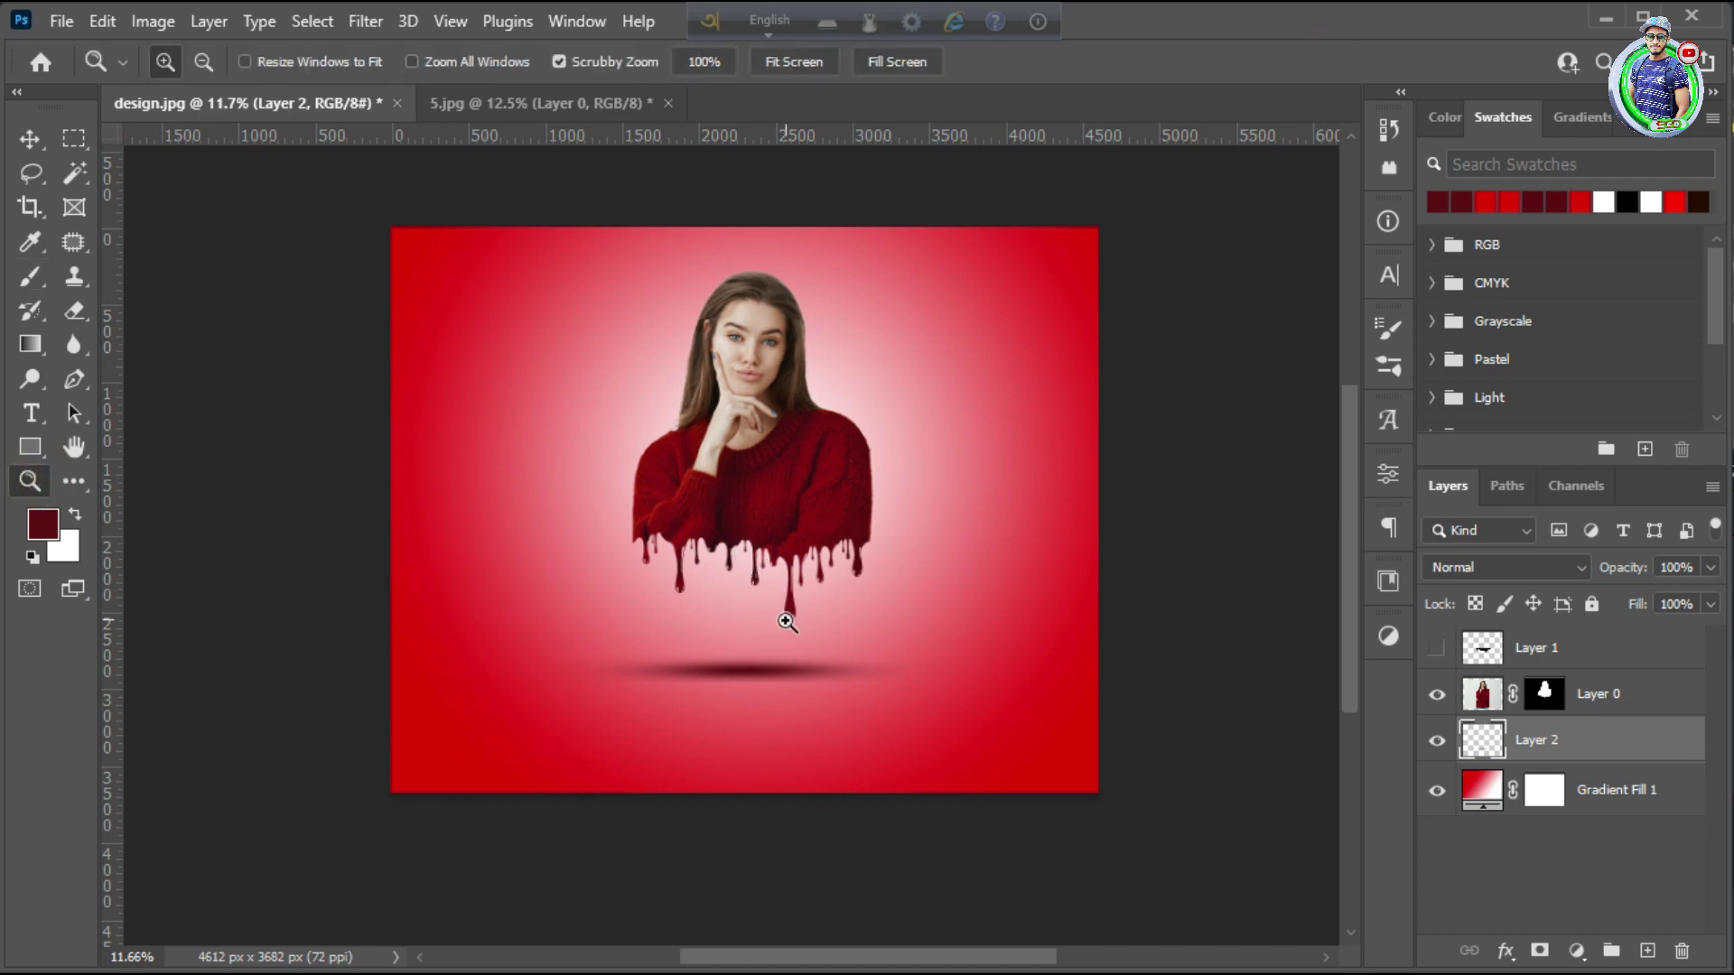
{"action": "key", "text": "ctrl+t"}
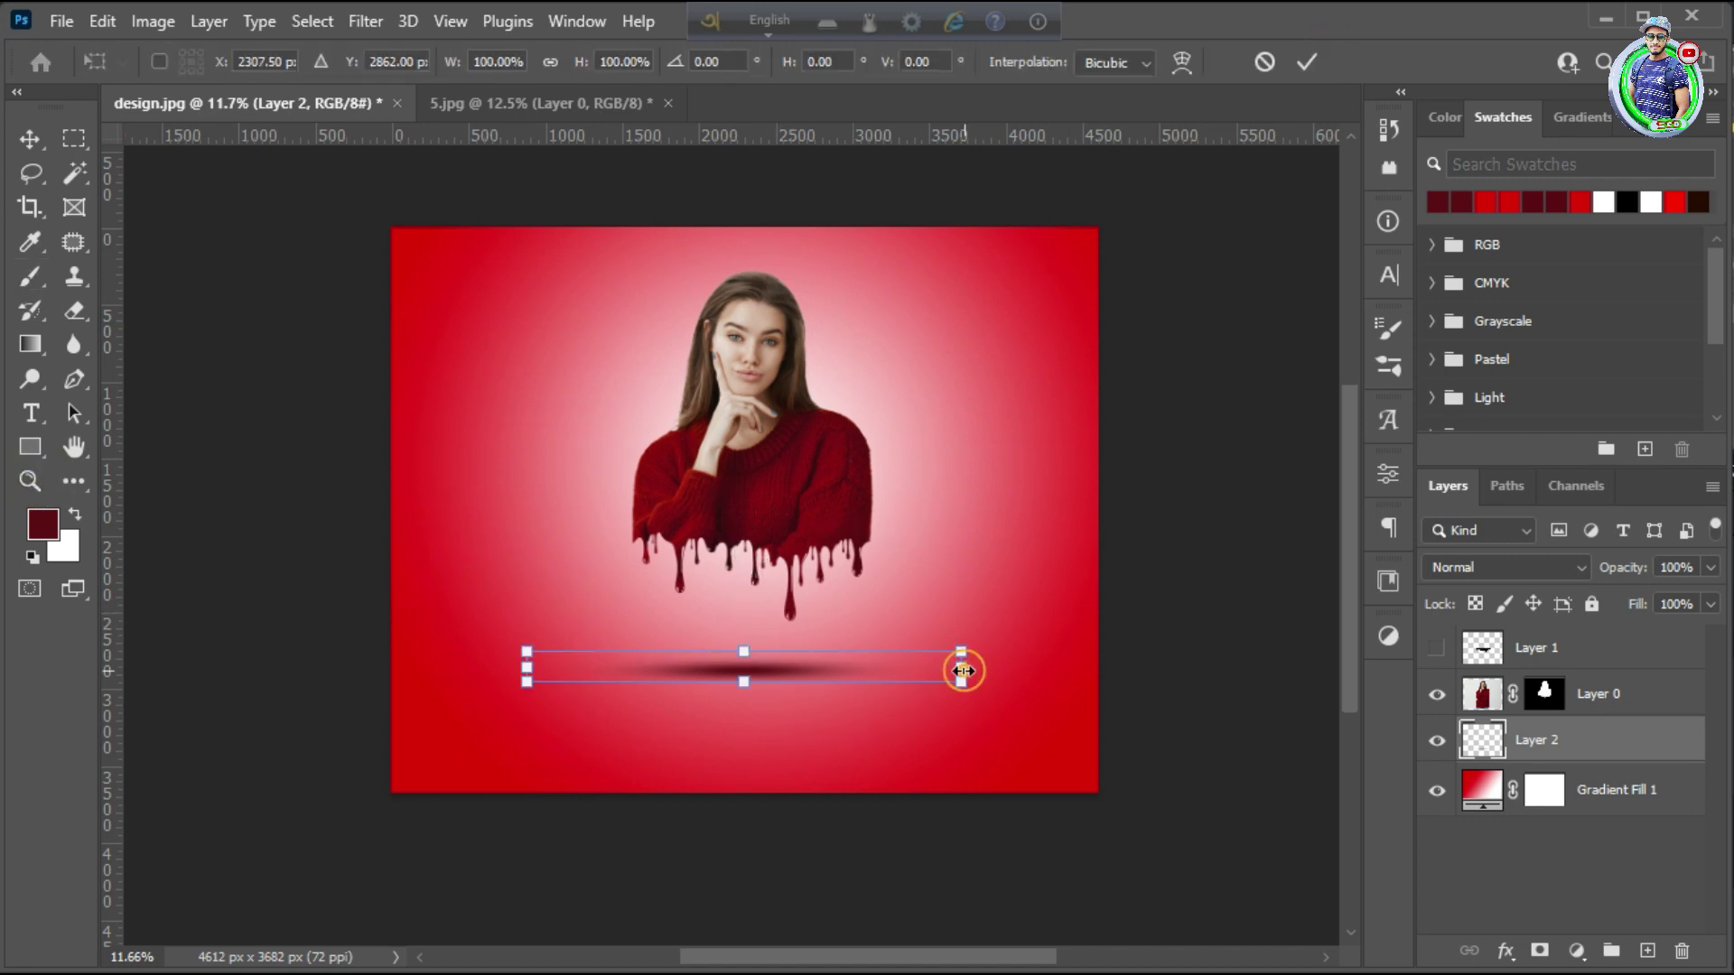
- Commit the shadow transform, then auto-correct Layer 0's Curves with Enhance Monochromatic Contrast
{"action": "left_click", "coordinate": [1307, 62]}
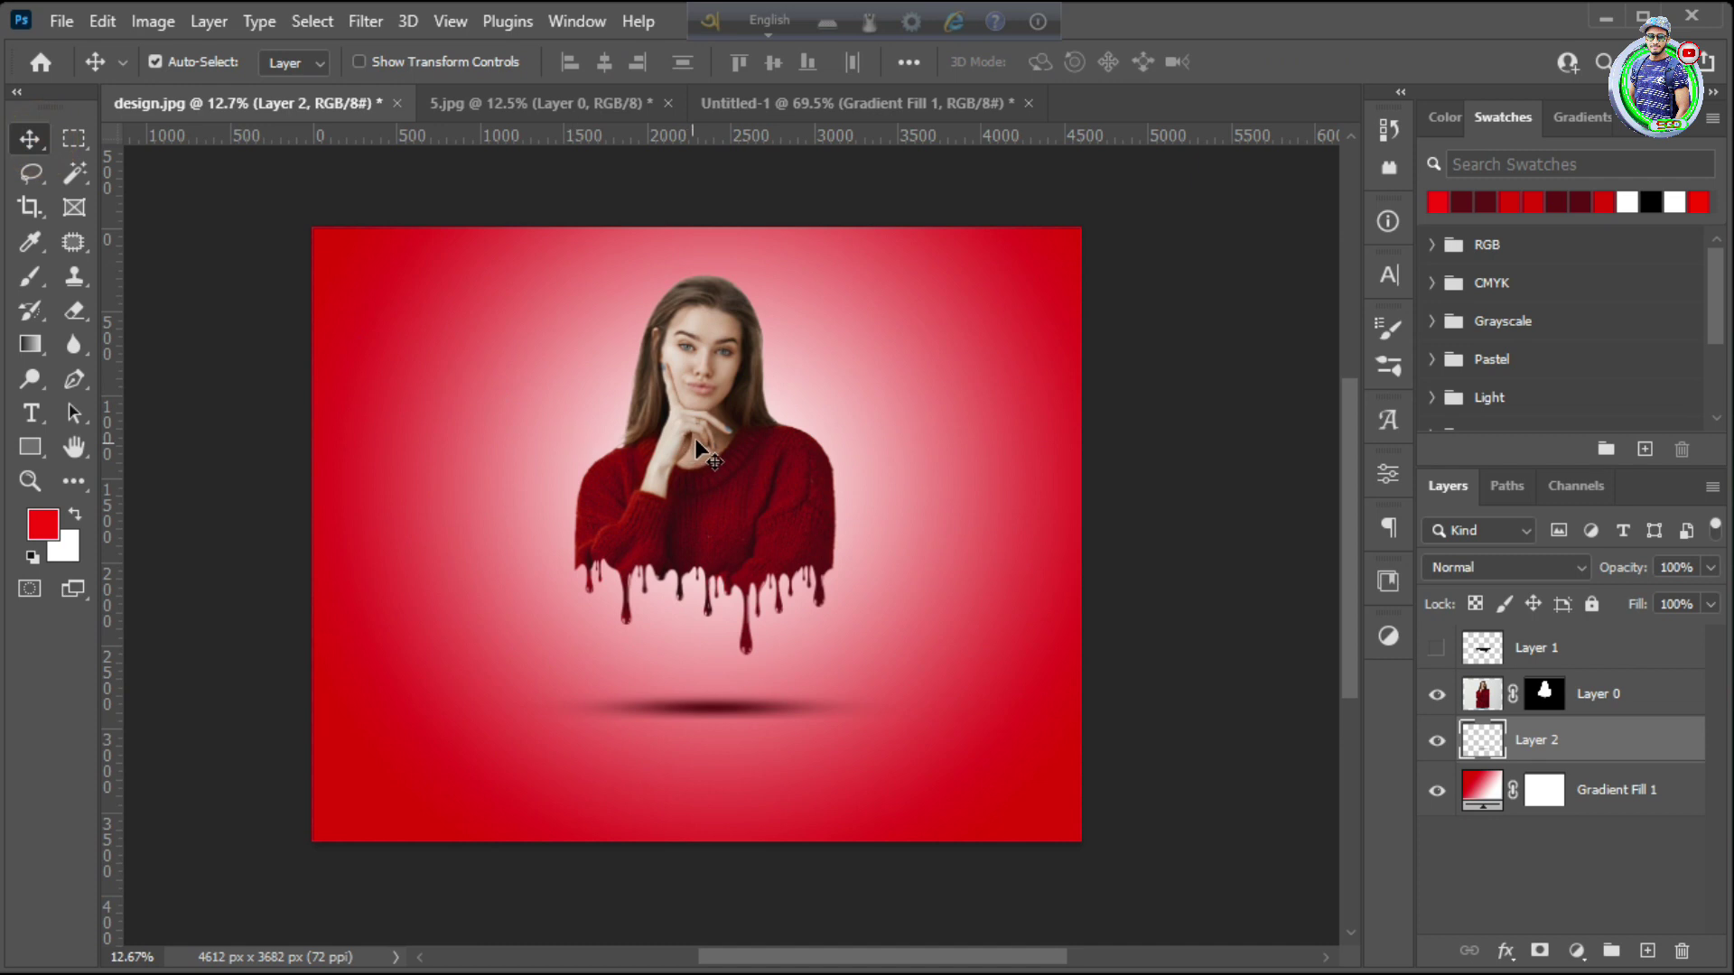
{"action": "left_click", "coordinate": [720, 417]}
{"action": "left_click", "coordinate": [154, 21]}
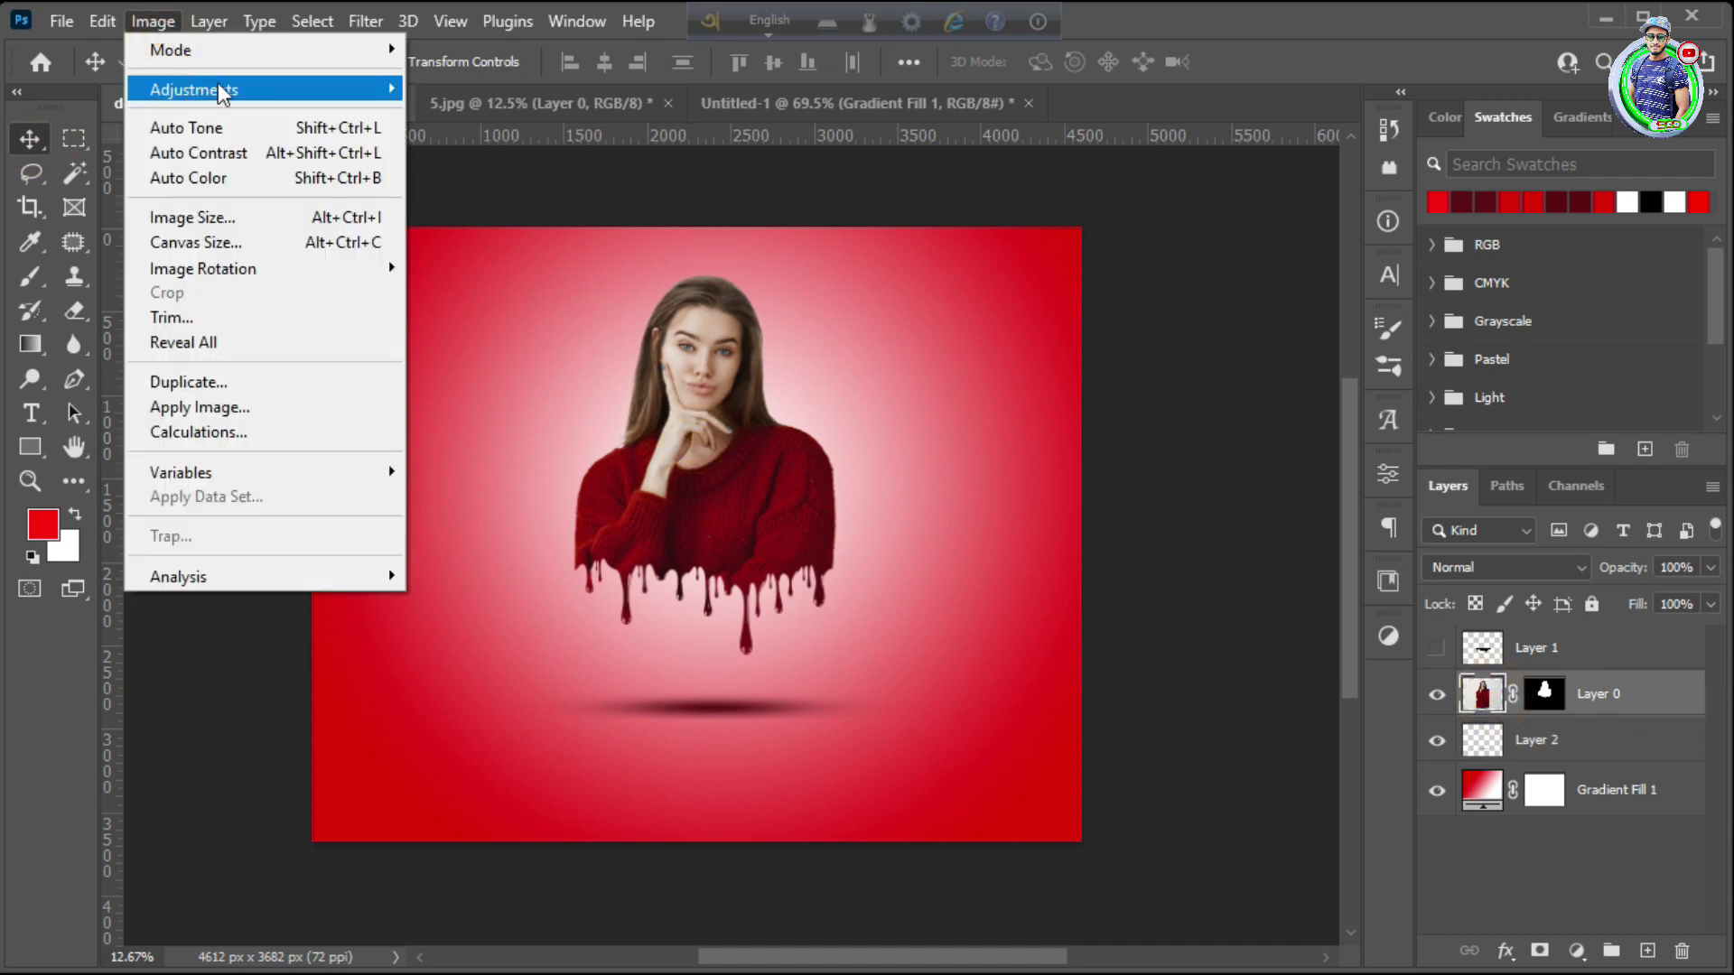
{"action": "mouse_move", "coordinate": [207, 85]}
{"action": "left_click", "coordinate": [461, 132]}
{"action": "left_click", "coordinate": [1648, 348]}
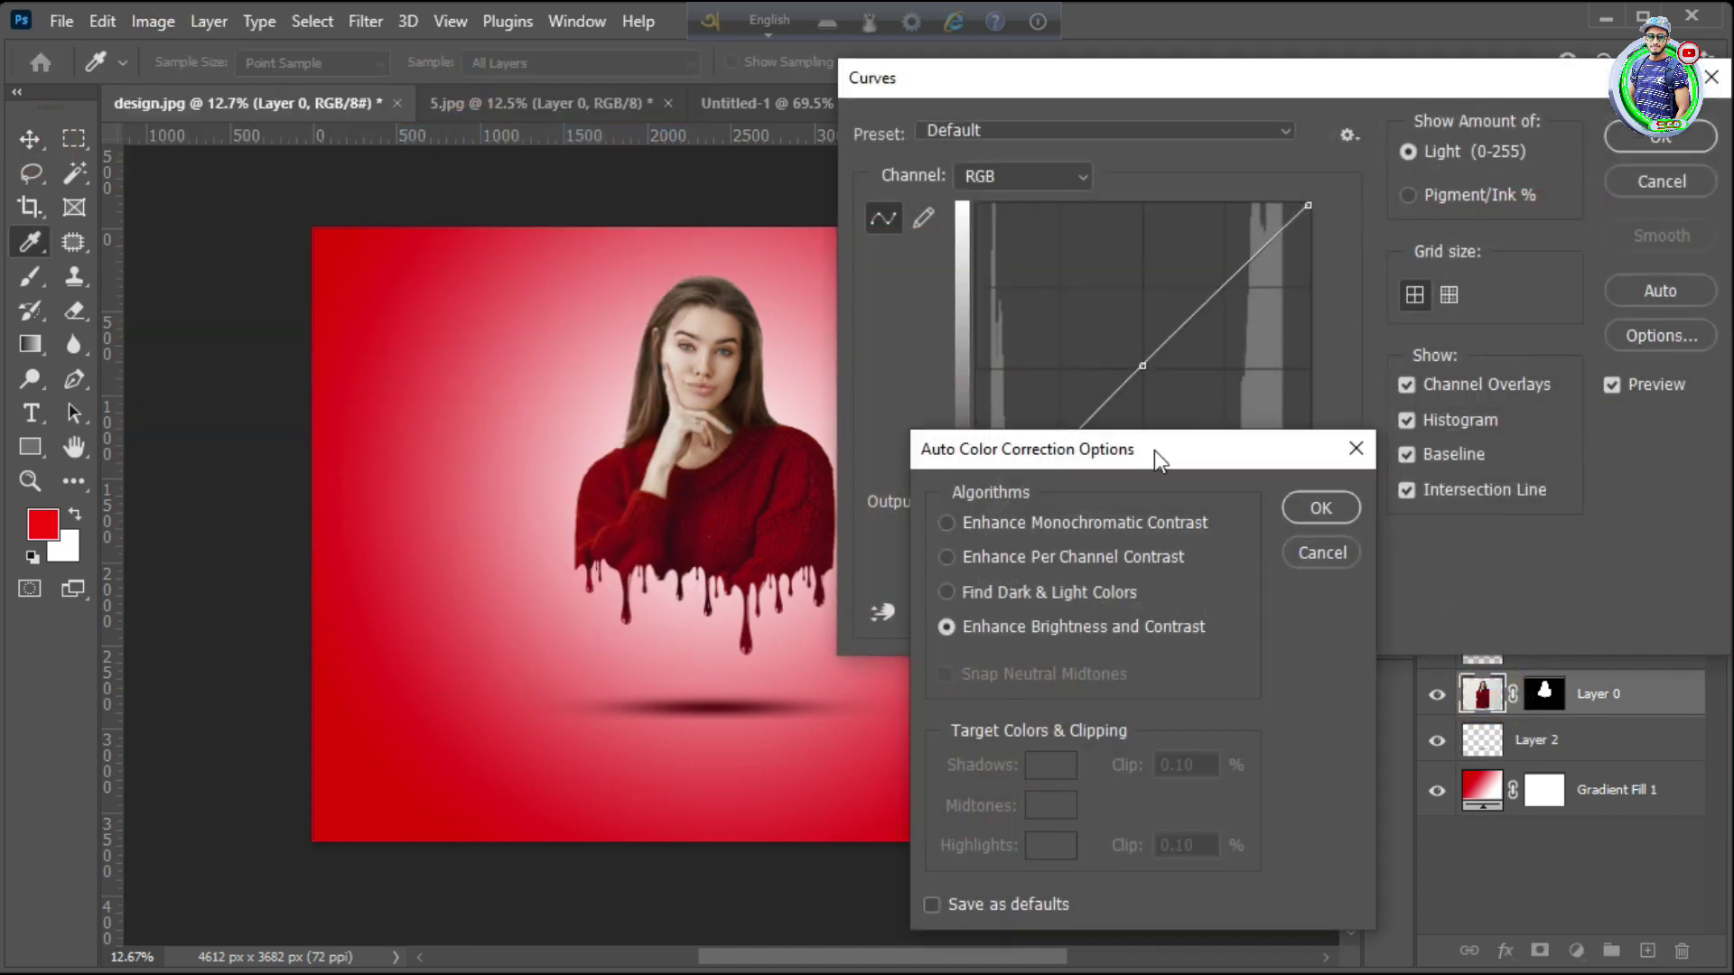
{"action": "left_click", "coordinate": [947, 523]}
{"action": "left_click", "coordinate": [1321, 510]}
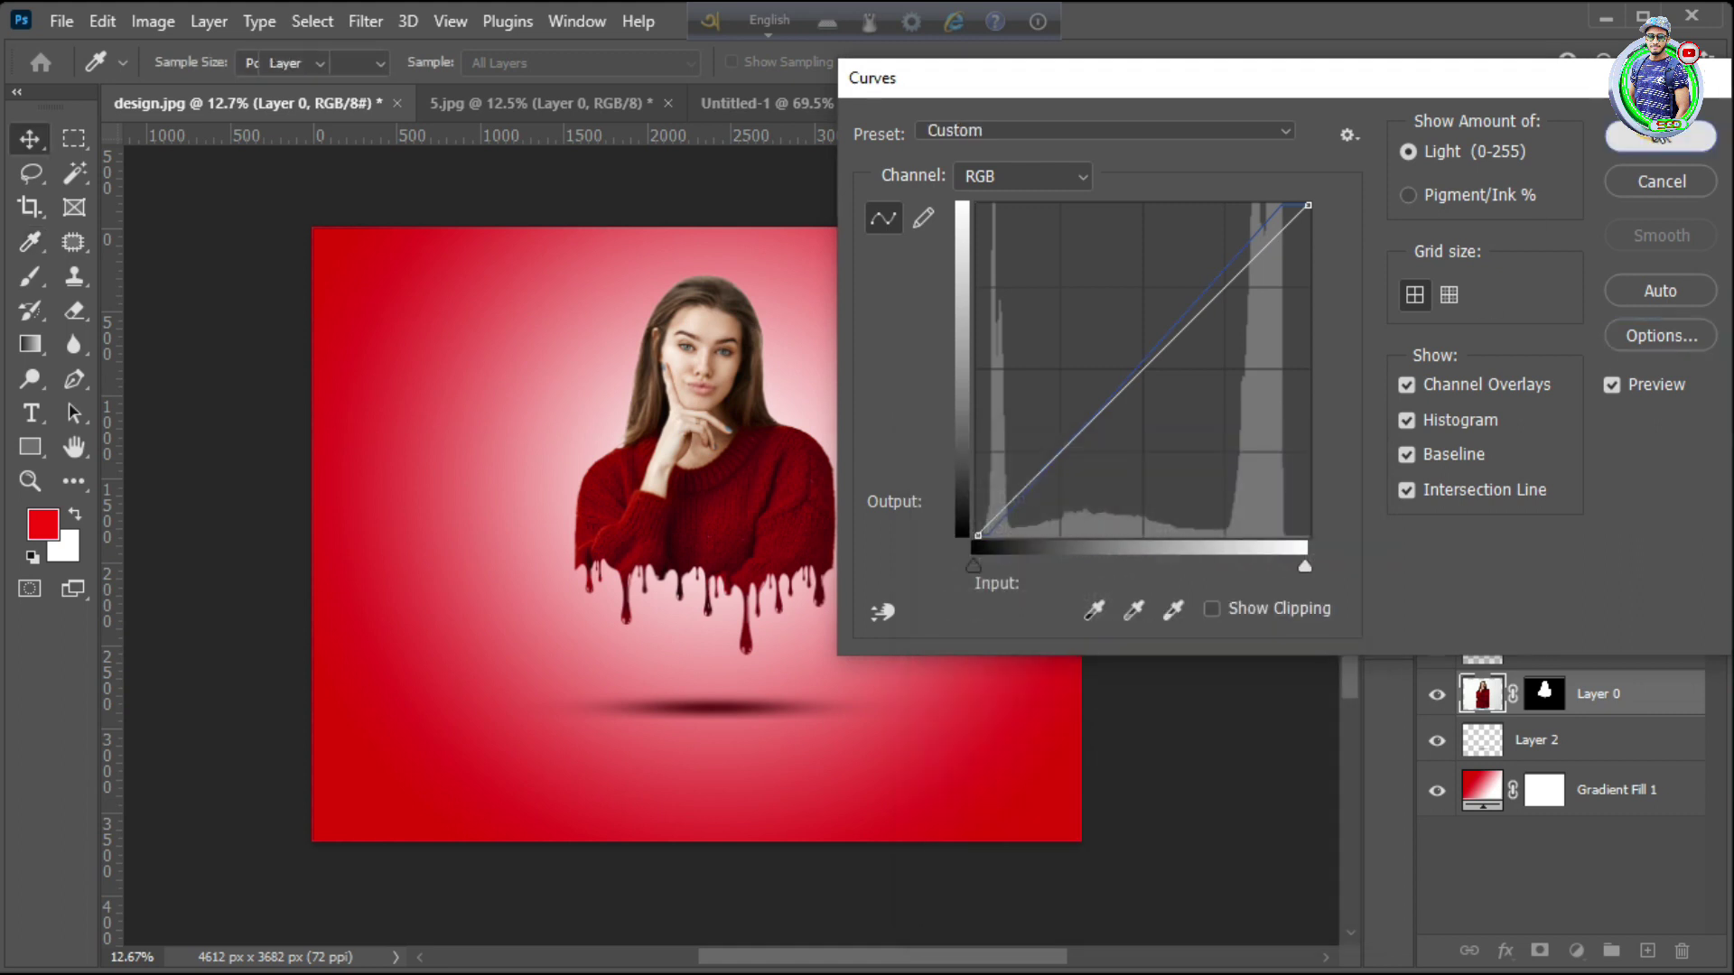